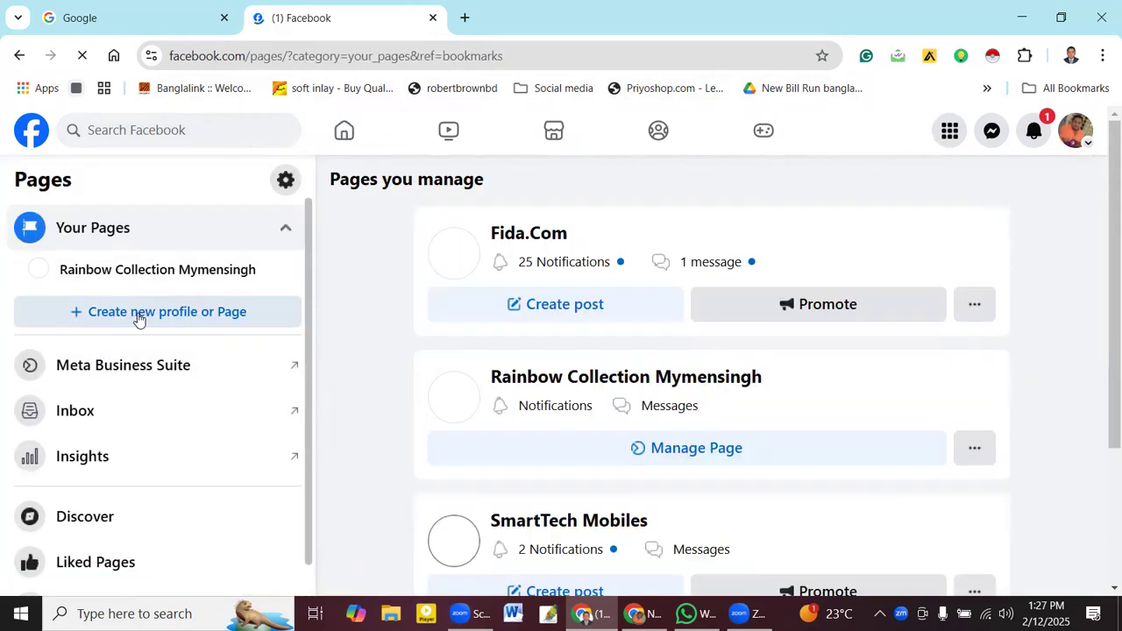
- Start creating a new Public Page and get to its details form
click(138, 316)
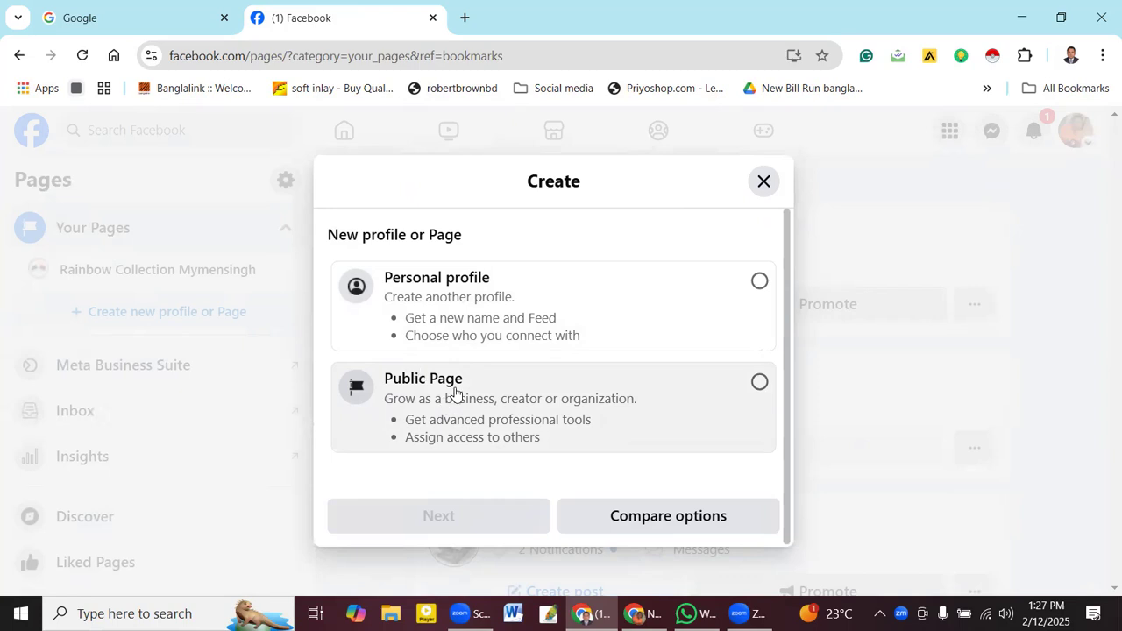
click(605, 394)
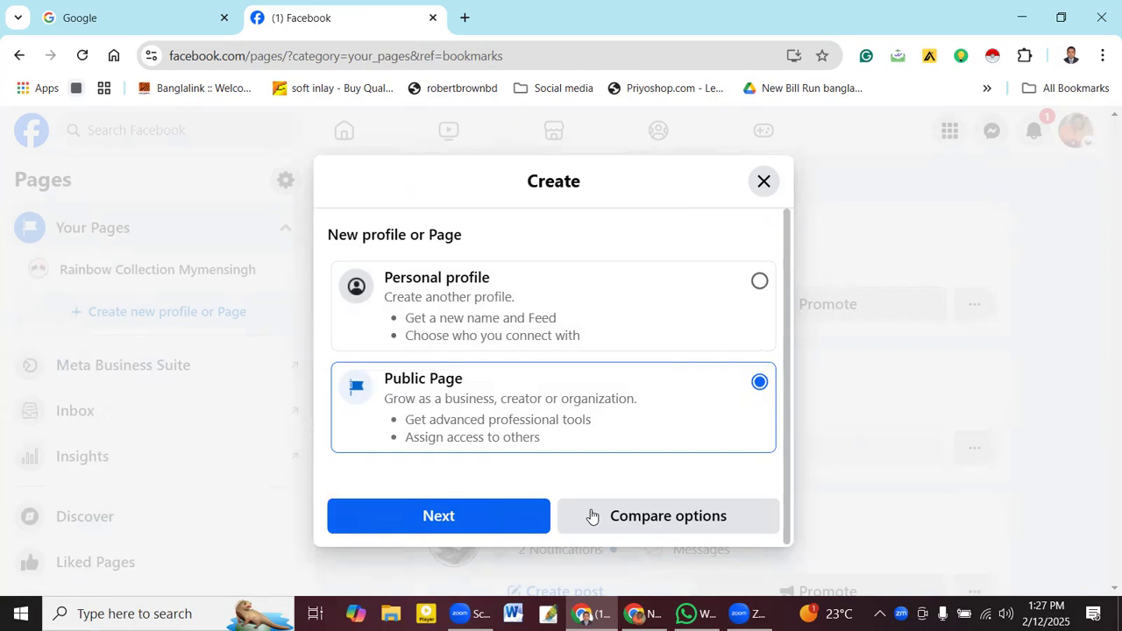
click(456, 516)
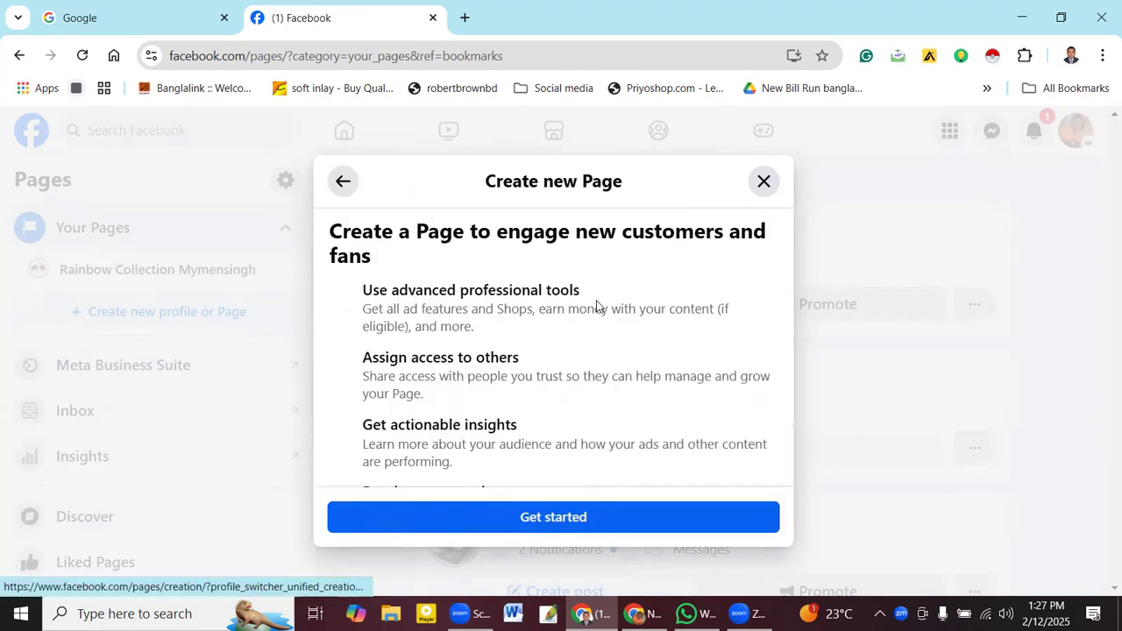
scroll(598, 323, down, 2)
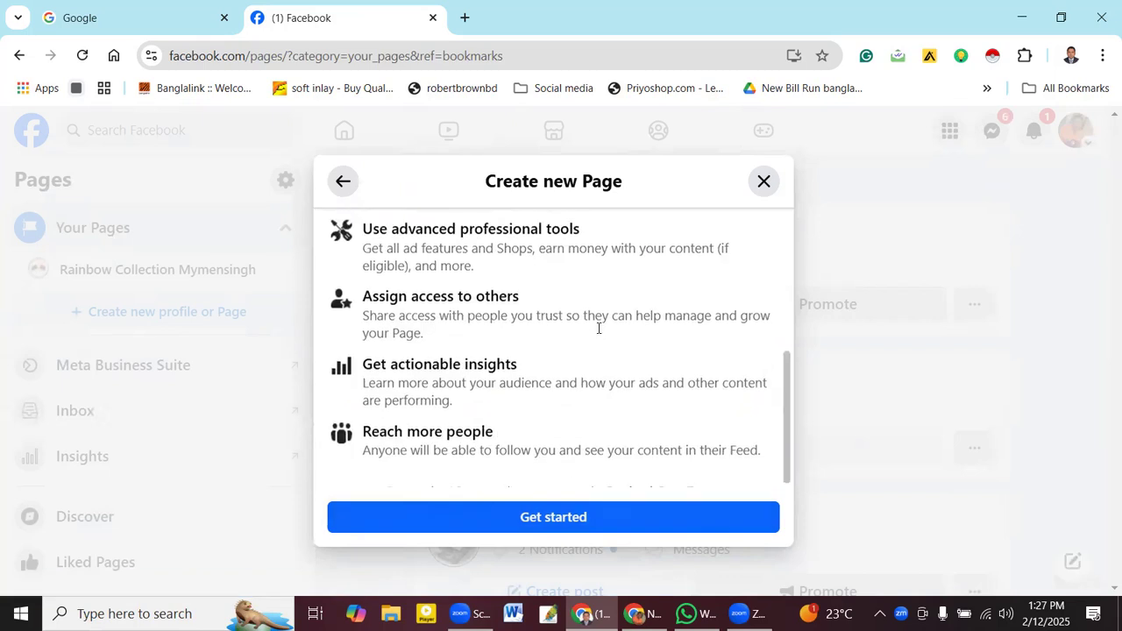
click(549, 520)
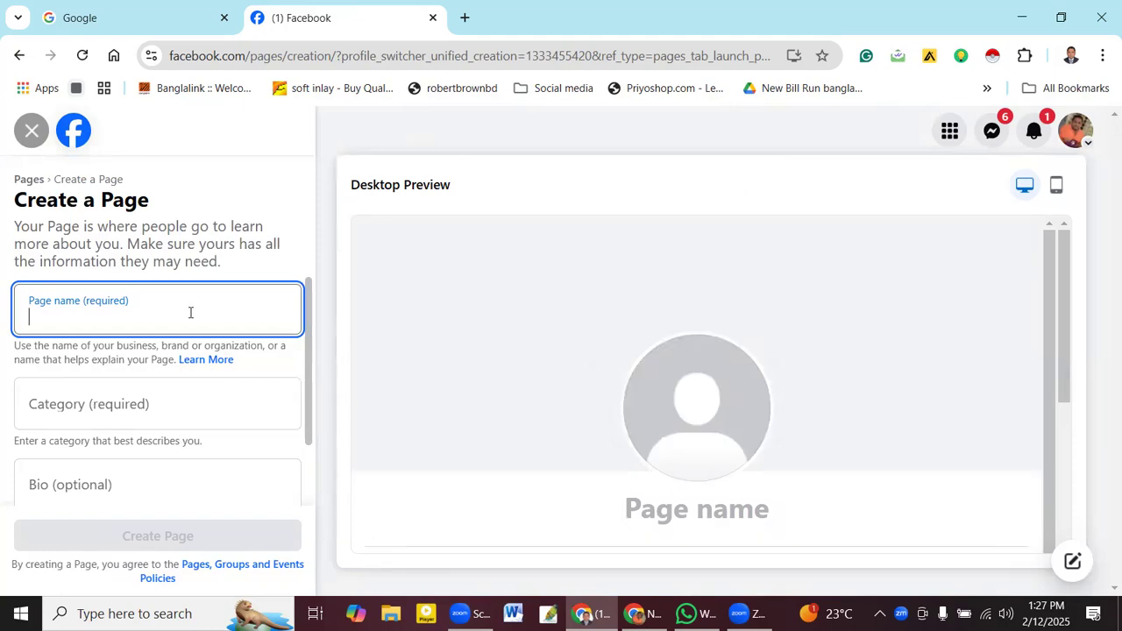
- Enter "Online Woman shopping" as the Page name, correcting the misspelled last word with the spelling suggestion
text(Onli)
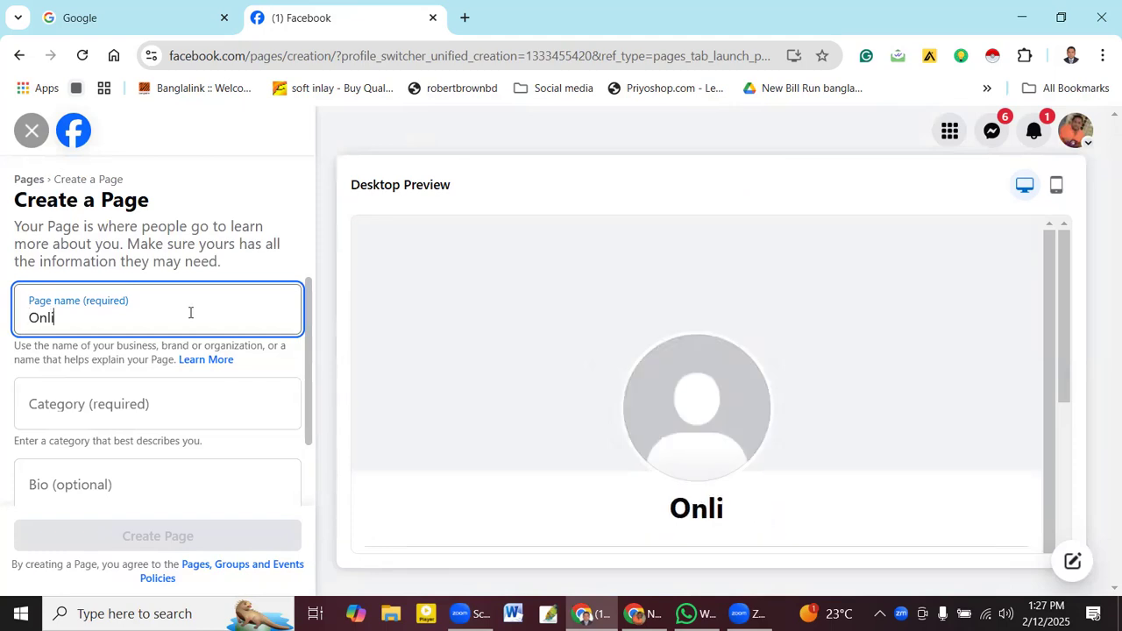
text(ne W)
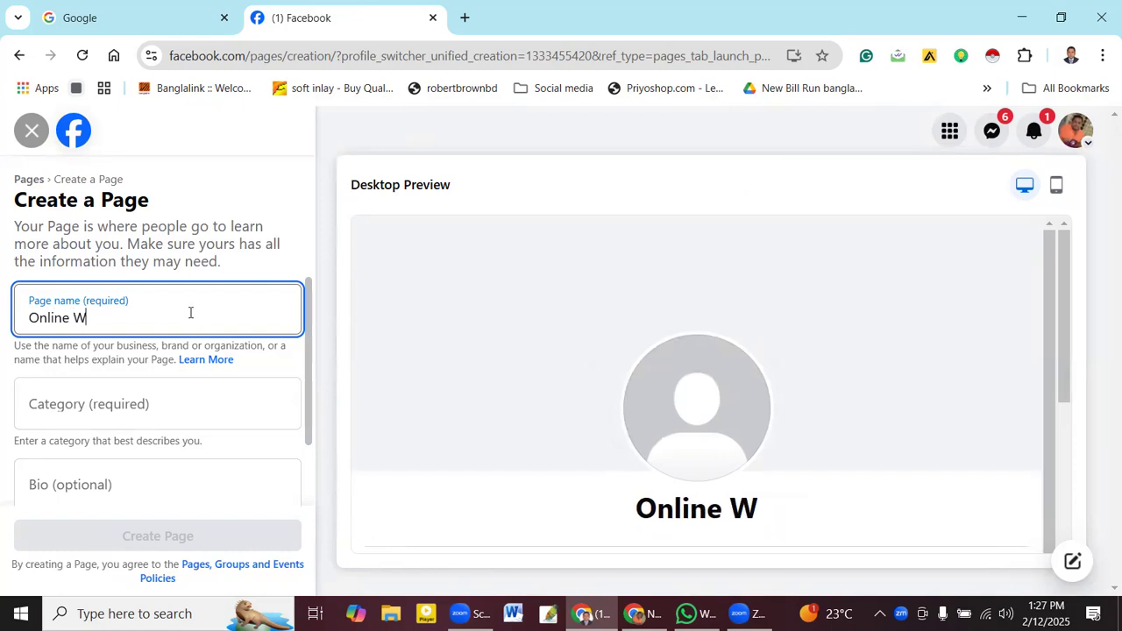
text(o)
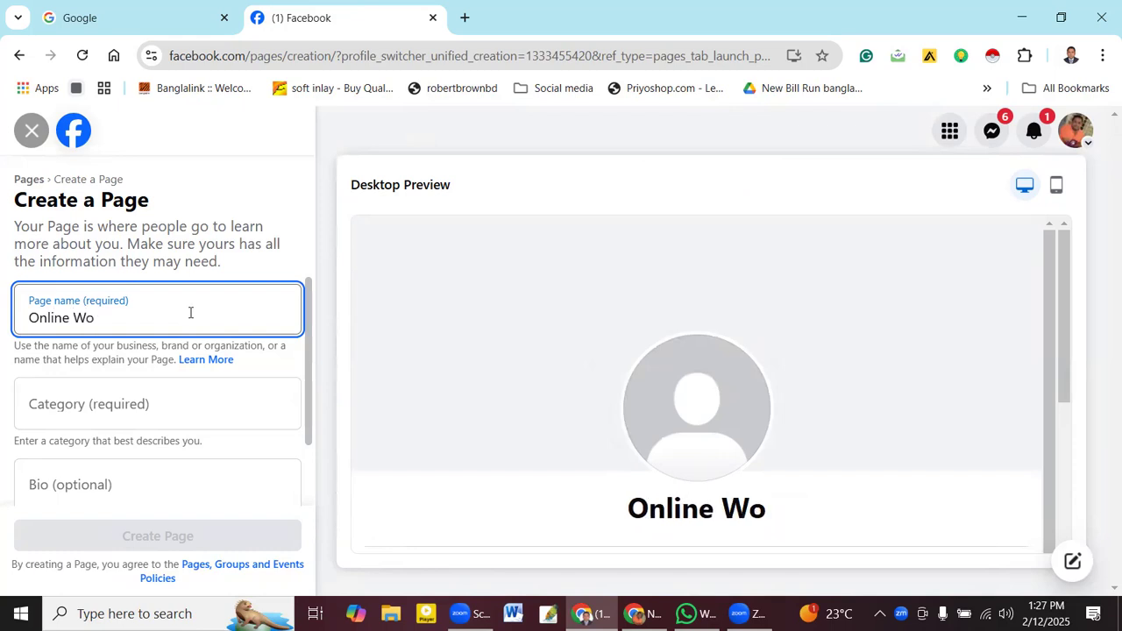
text(man s)
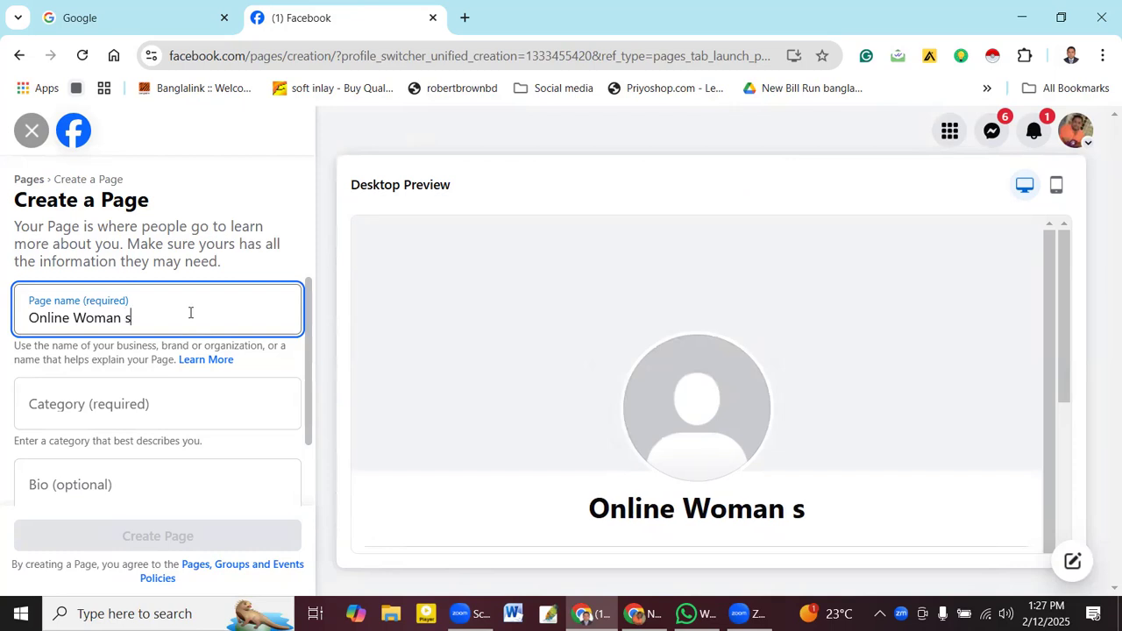
text(hoping)
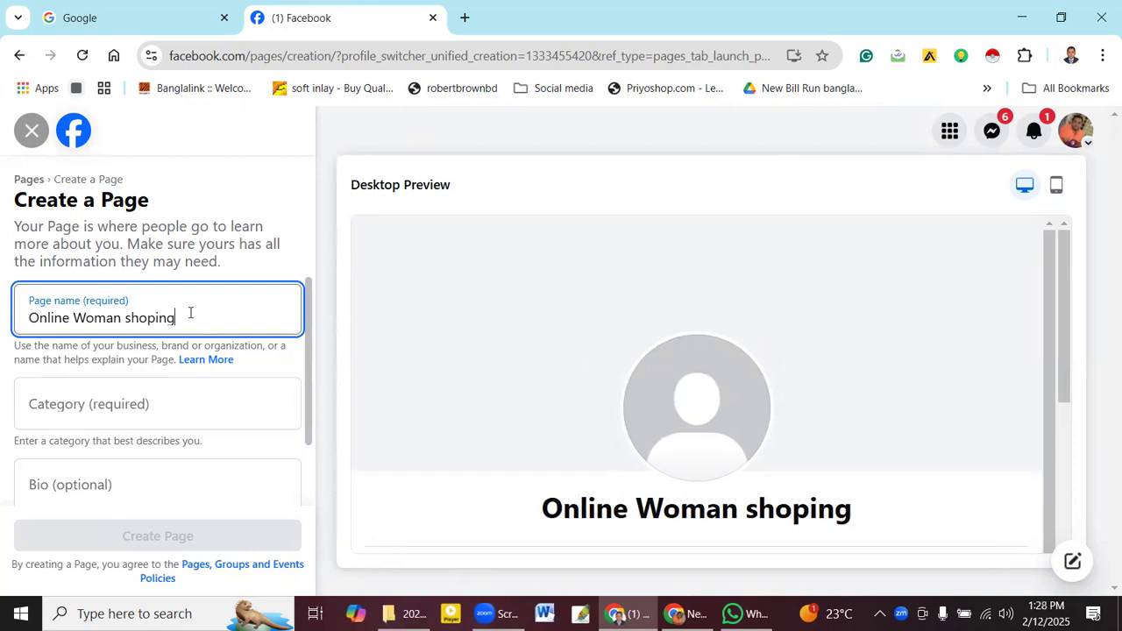
right_click(148, 317)
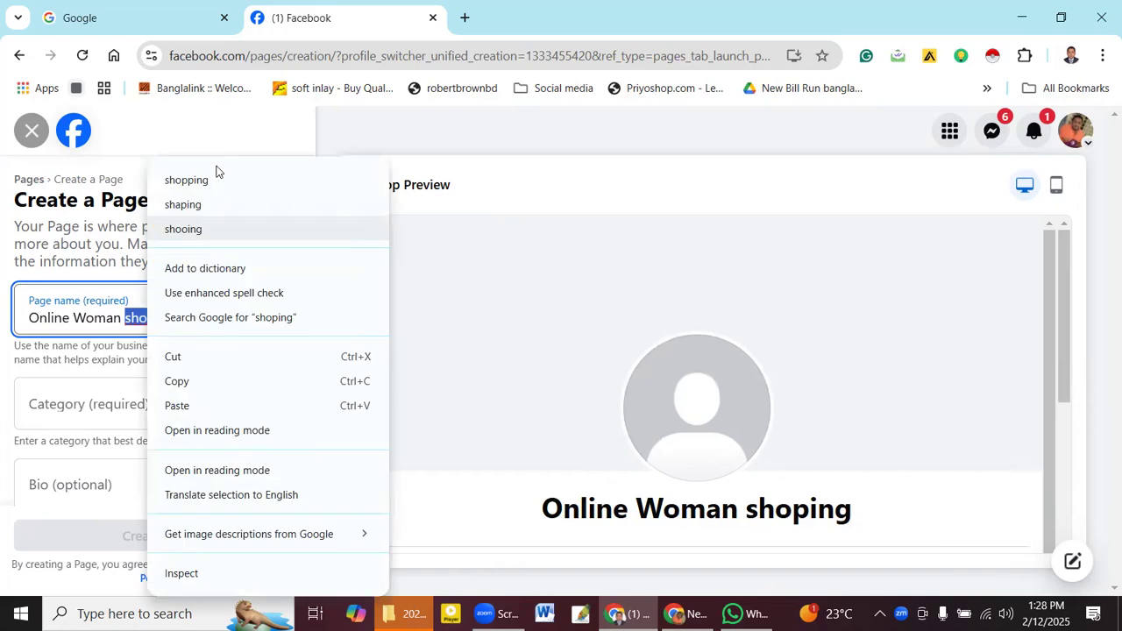
key(Return)
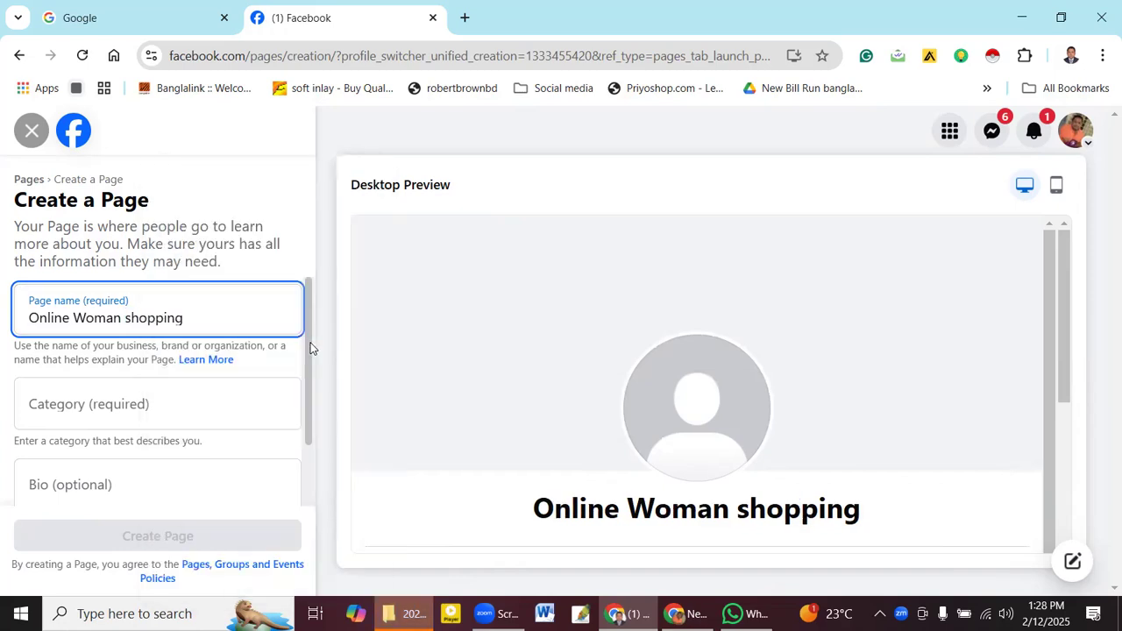
- Extend the Page name to "Online Woman shopping house Raj Gouripur"
text(house )
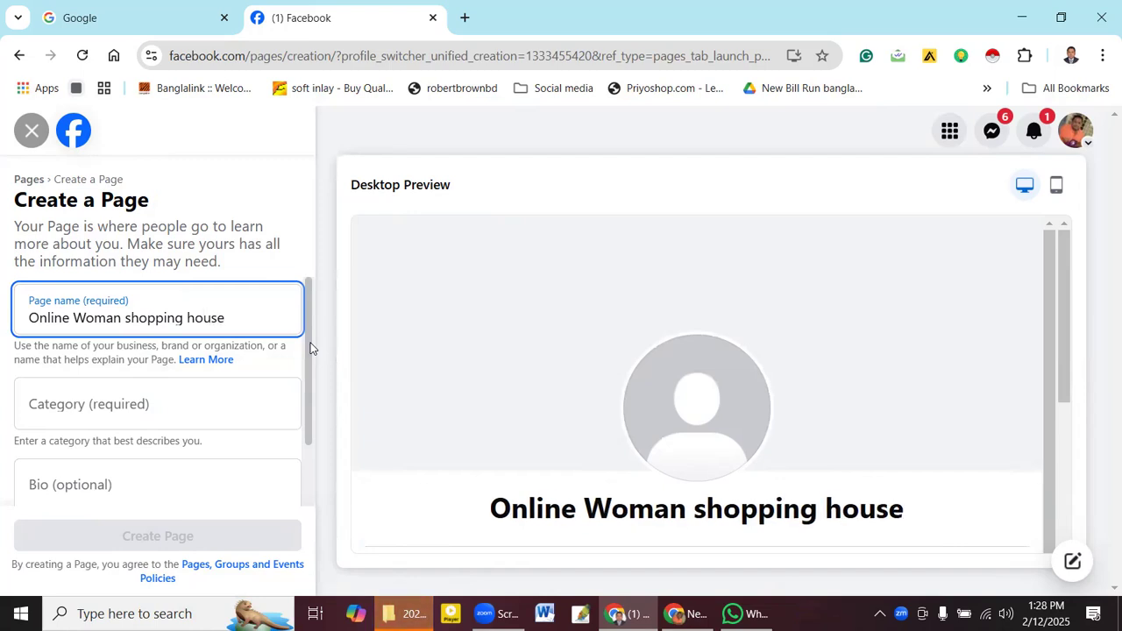
text(Rj Go)
key(BackSpace)
key(BackSpace)
key(BackSpace)
key(BackSpace)
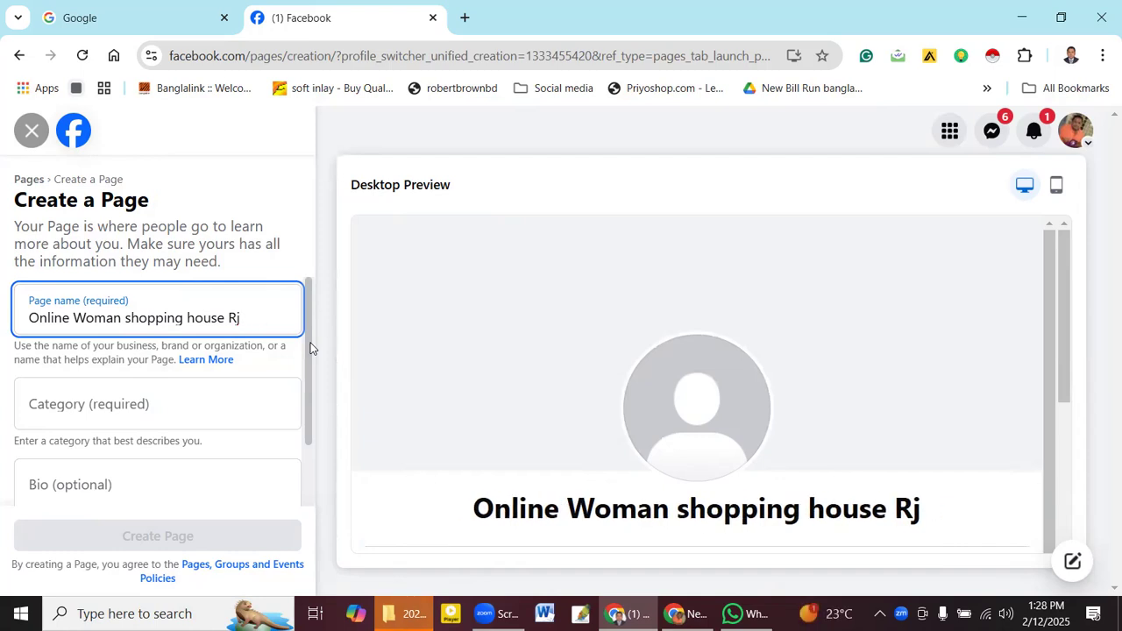
text(a)
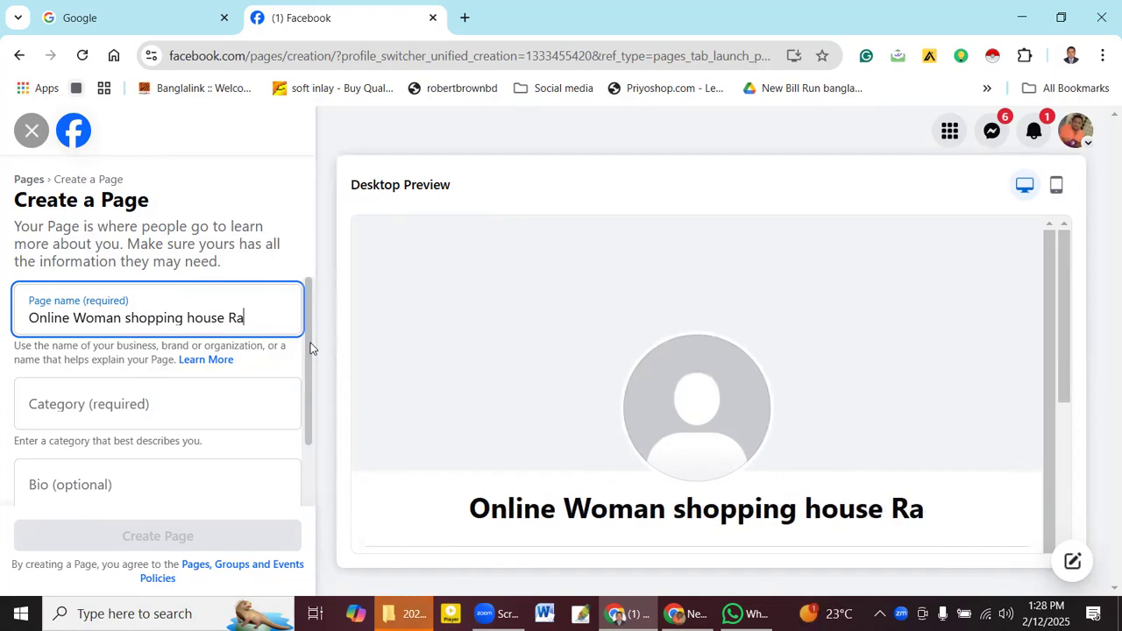
text(j)
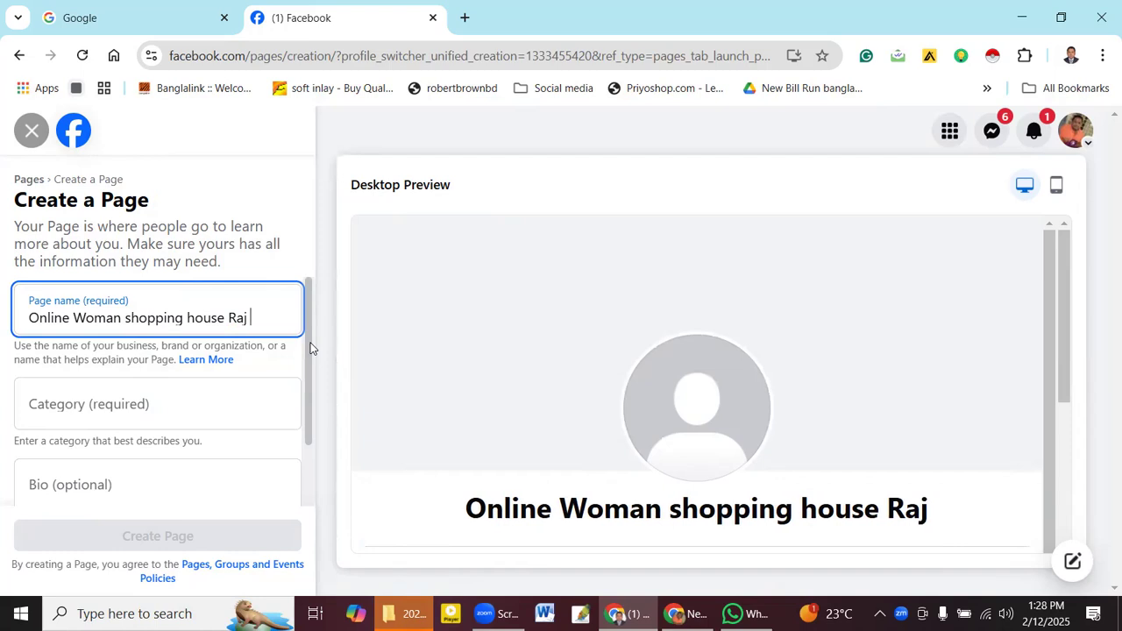
text( Gouri)
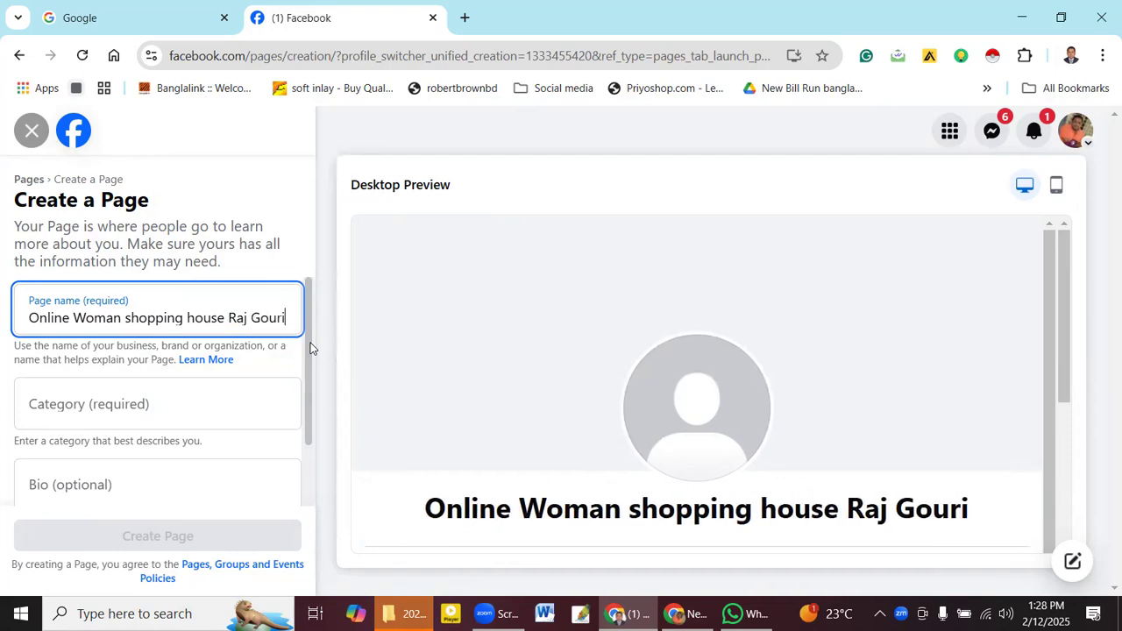
text(pur)
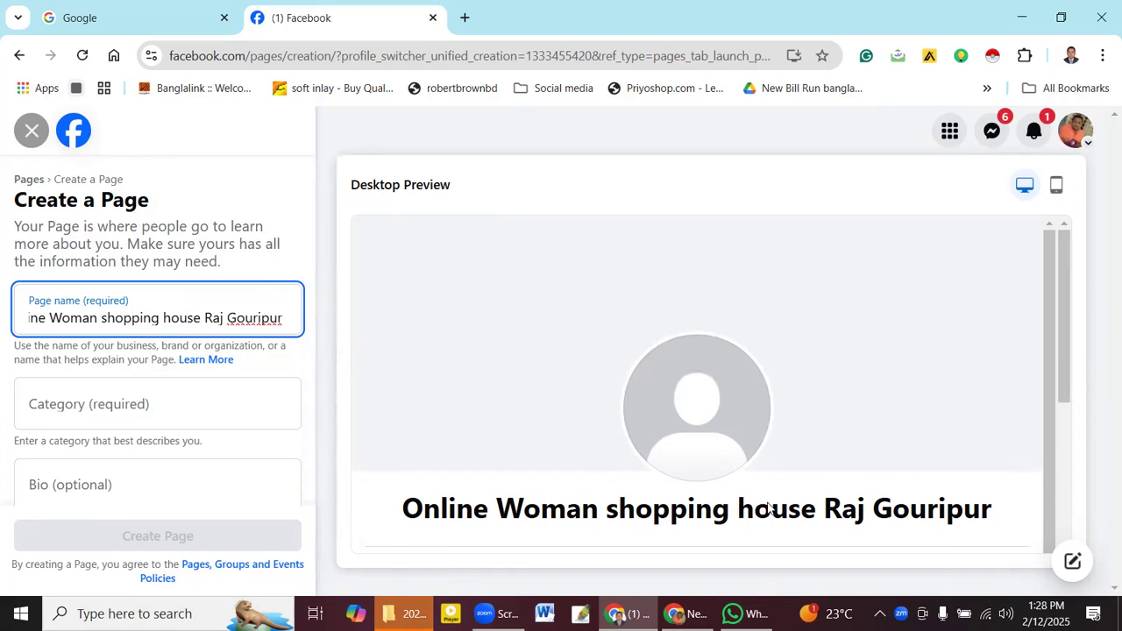
- Find clothing-related categories and set the Page category to Women's clothing store
click(166, 398)
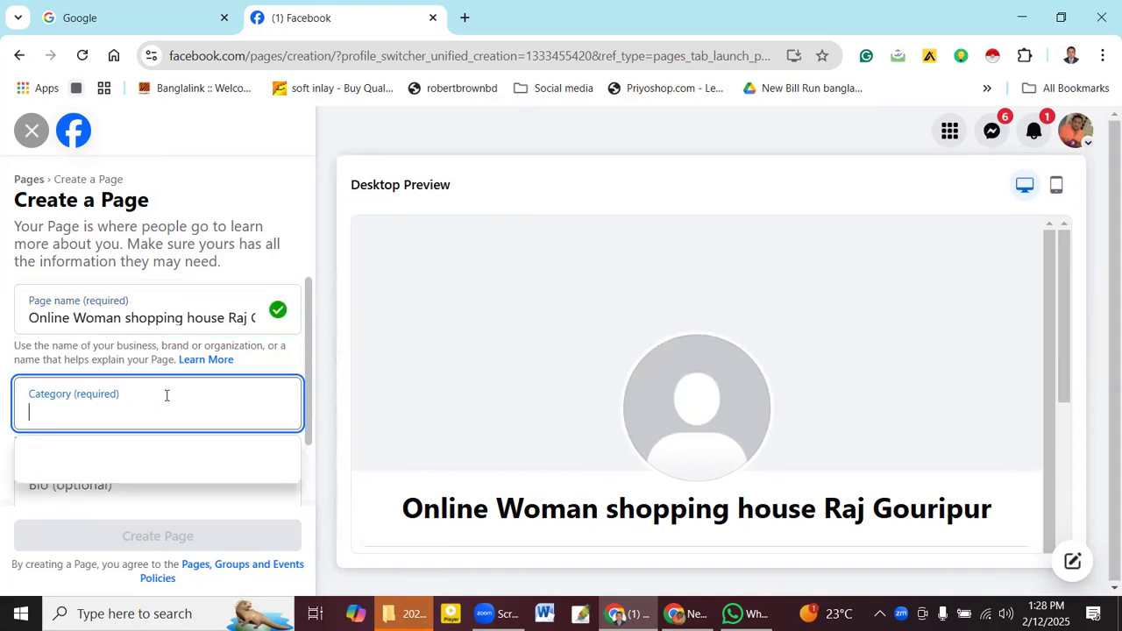
text(C)
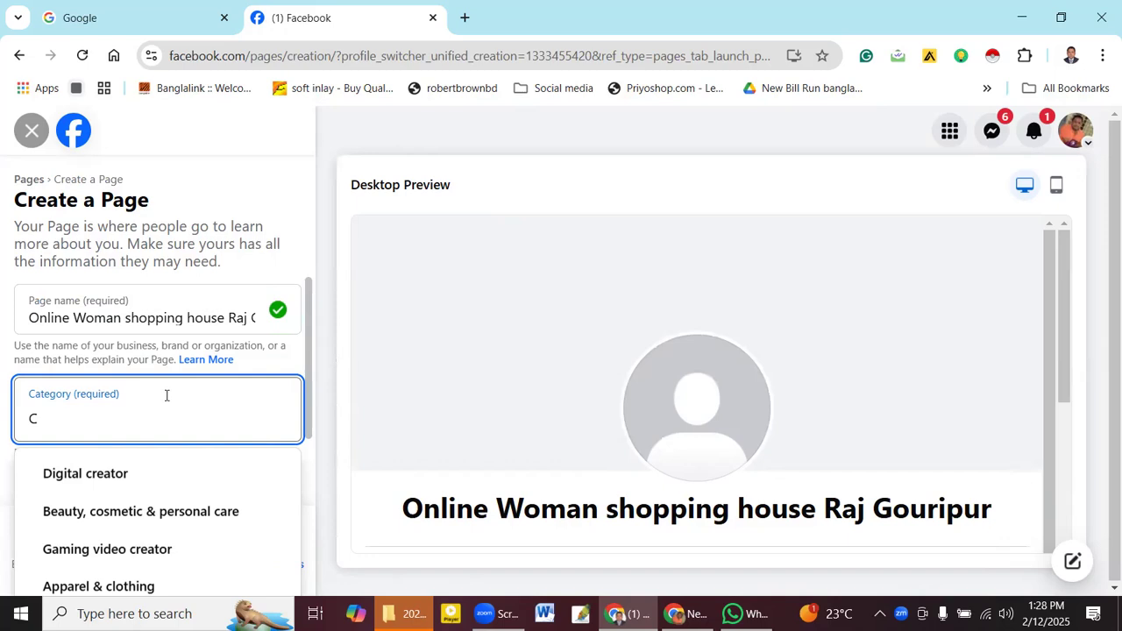
text(lot)
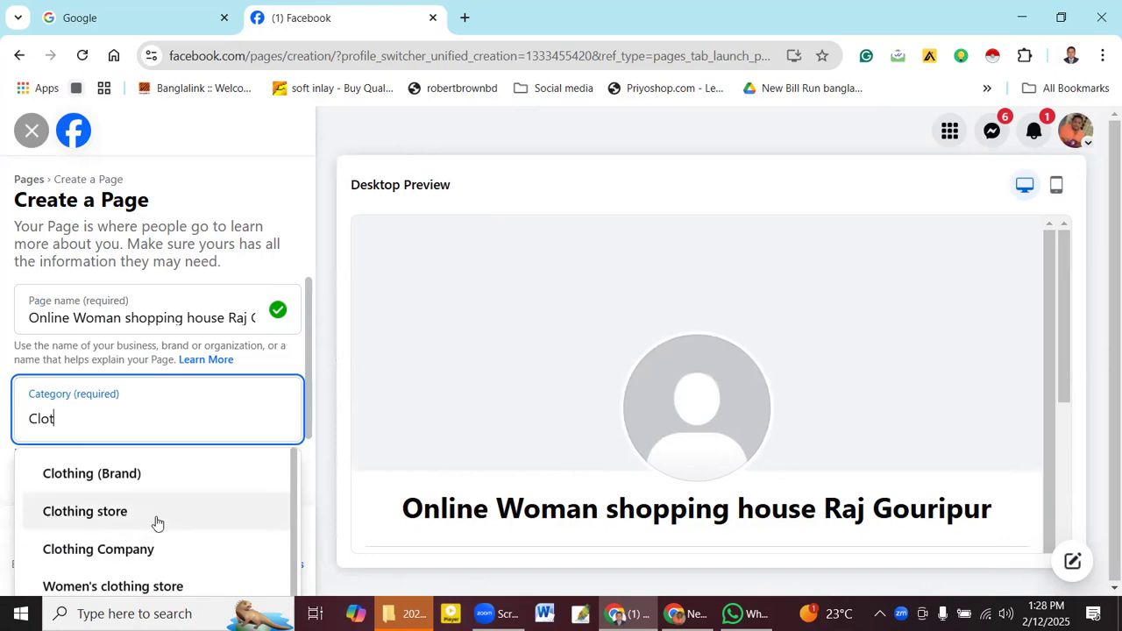
click(153, 586)
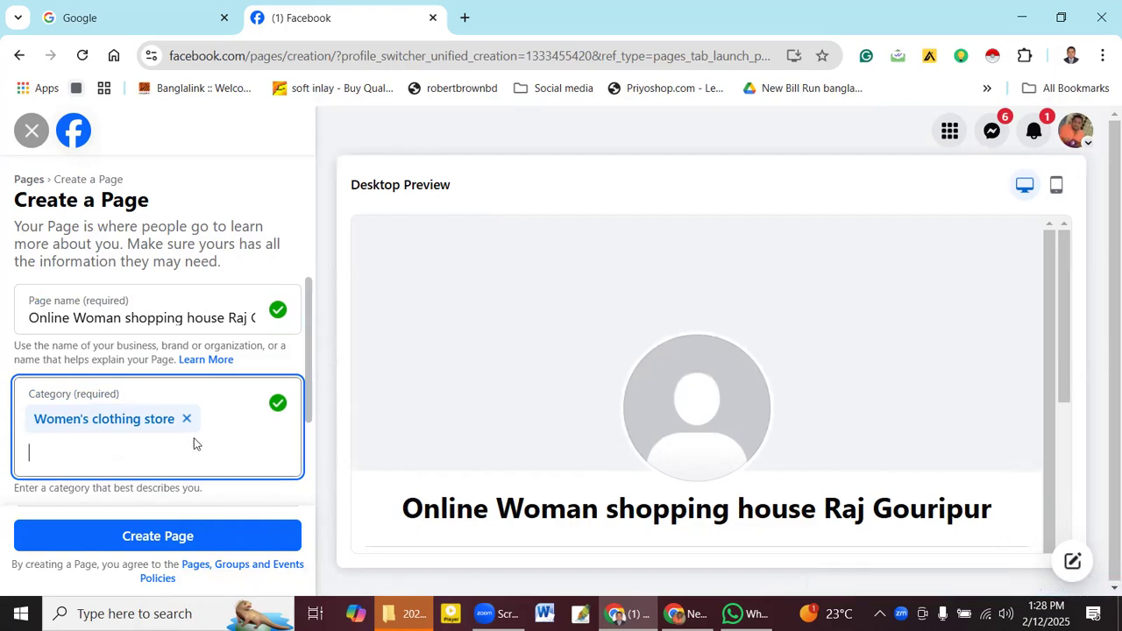
- Enter "hi welcome my page" as the Page bio
drag(307, 348, 307, 421)
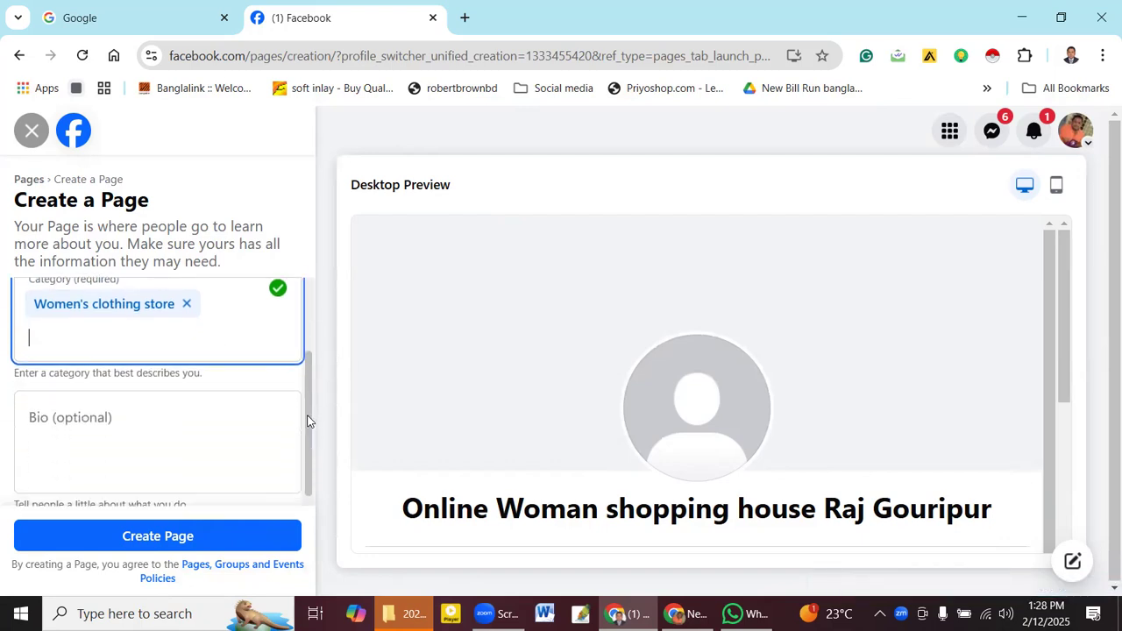
click(176, 422)
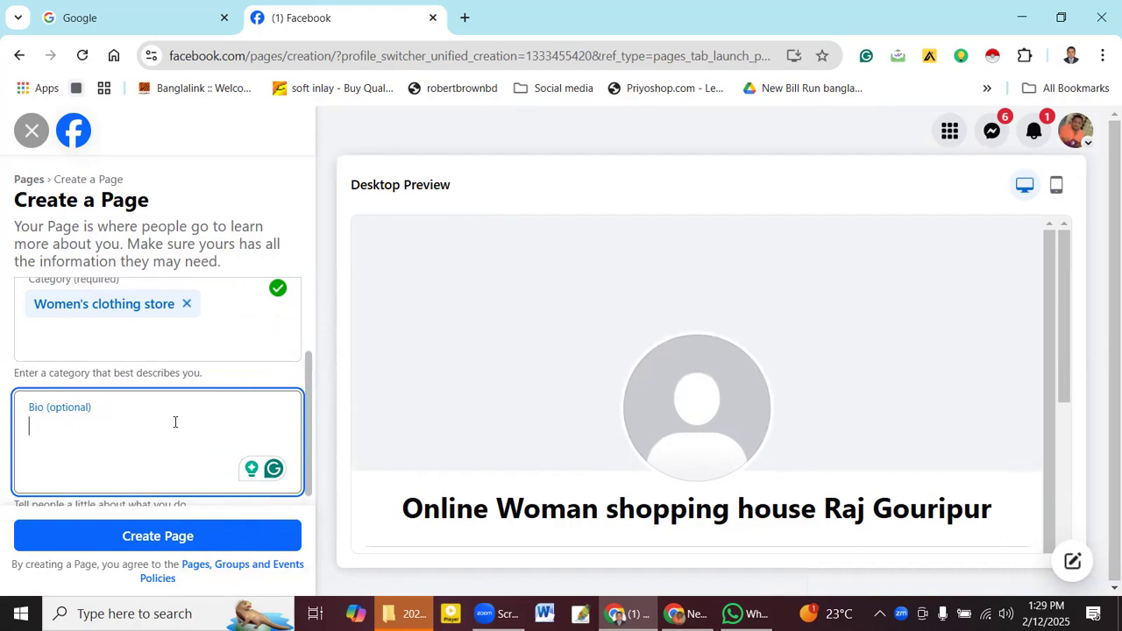
text(hi )
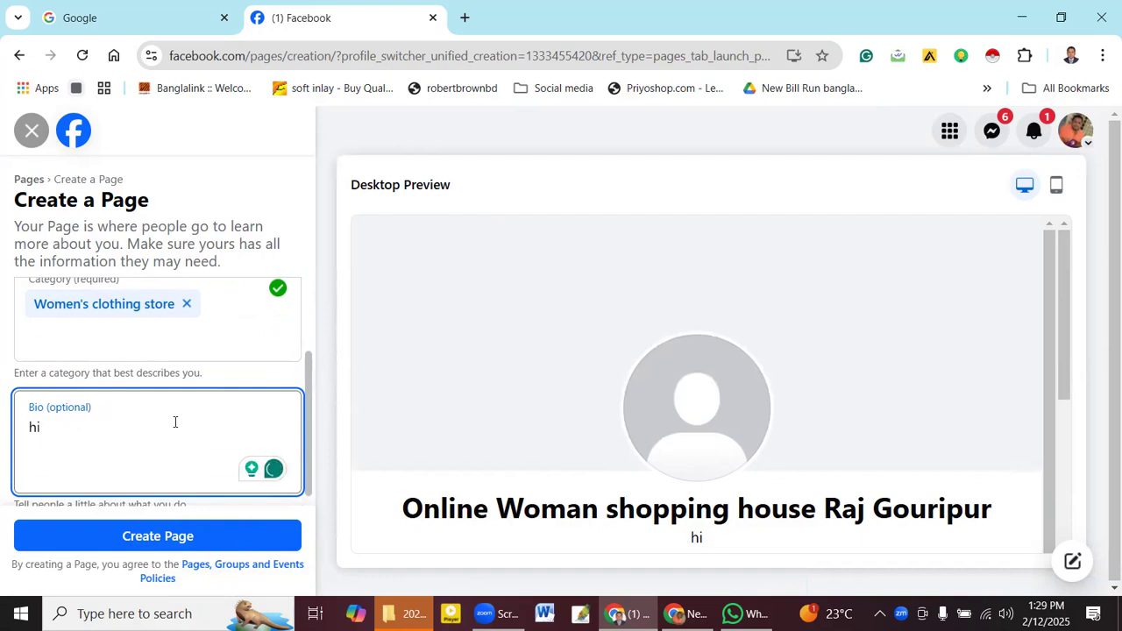
text(we)
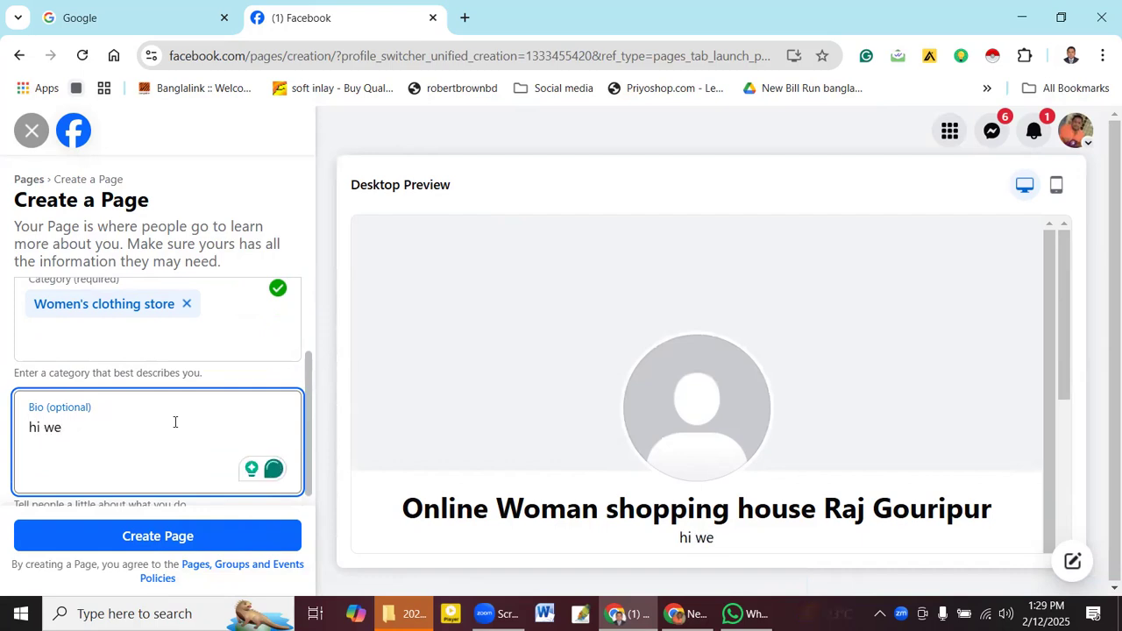
key(BackSpace)
text(elcome my )
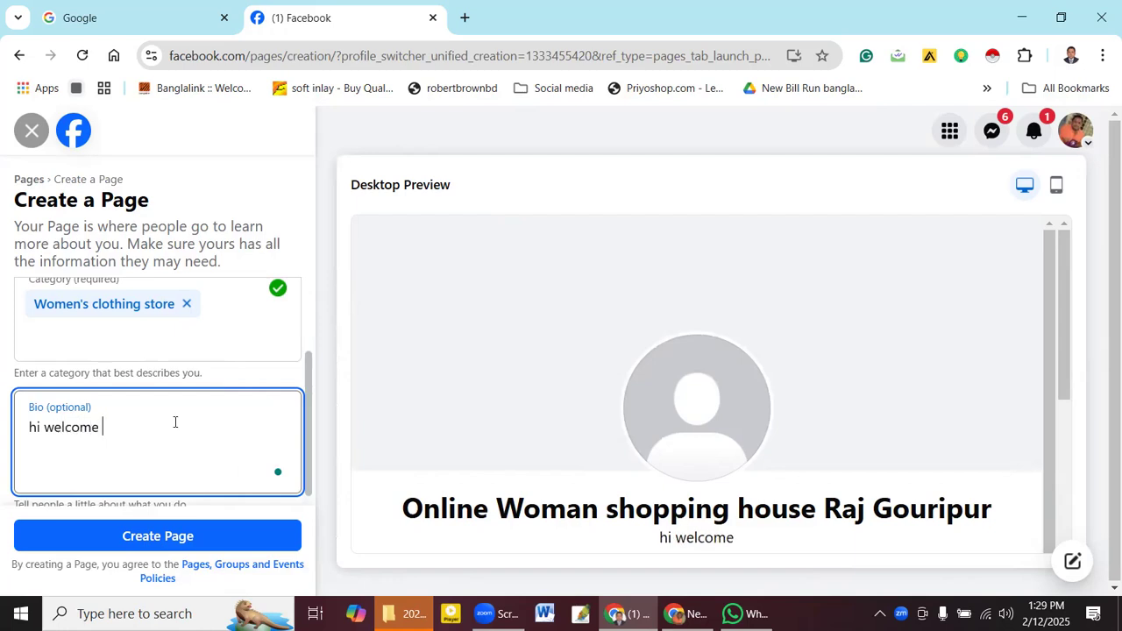
text(page)
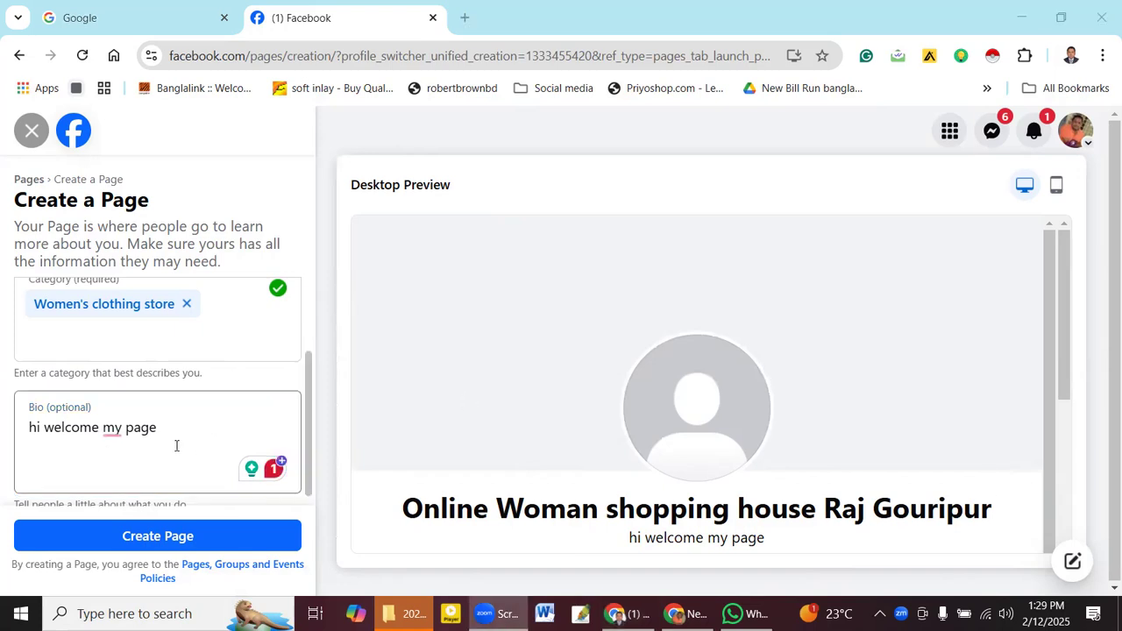
click(124, 428)
right_click(103, 428)
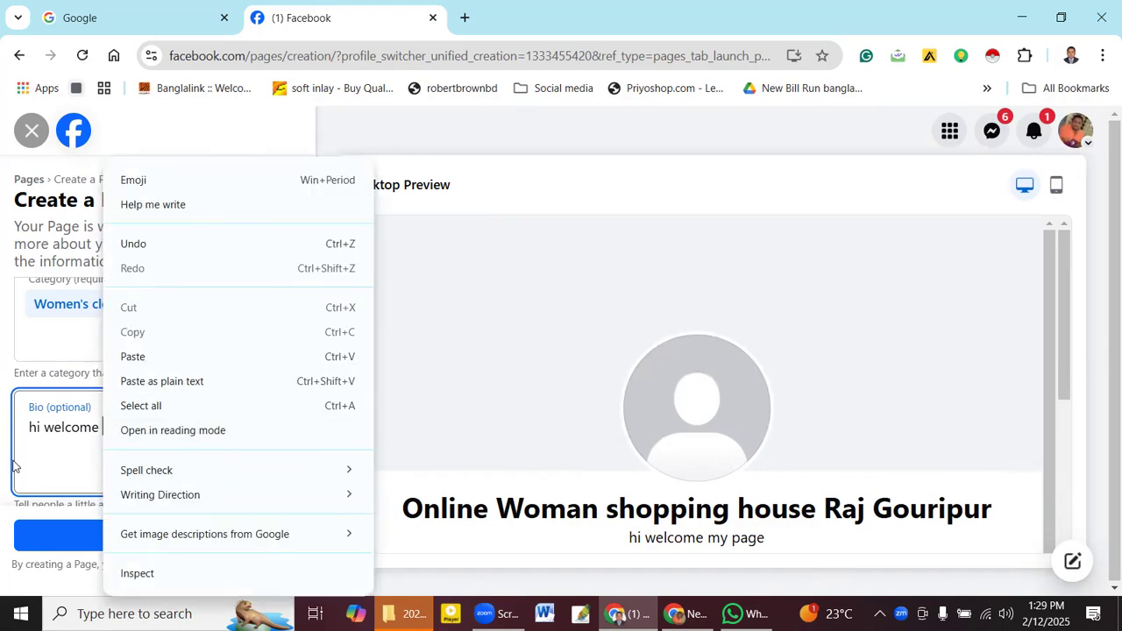
click(52, 461)
right_click(112, 428)
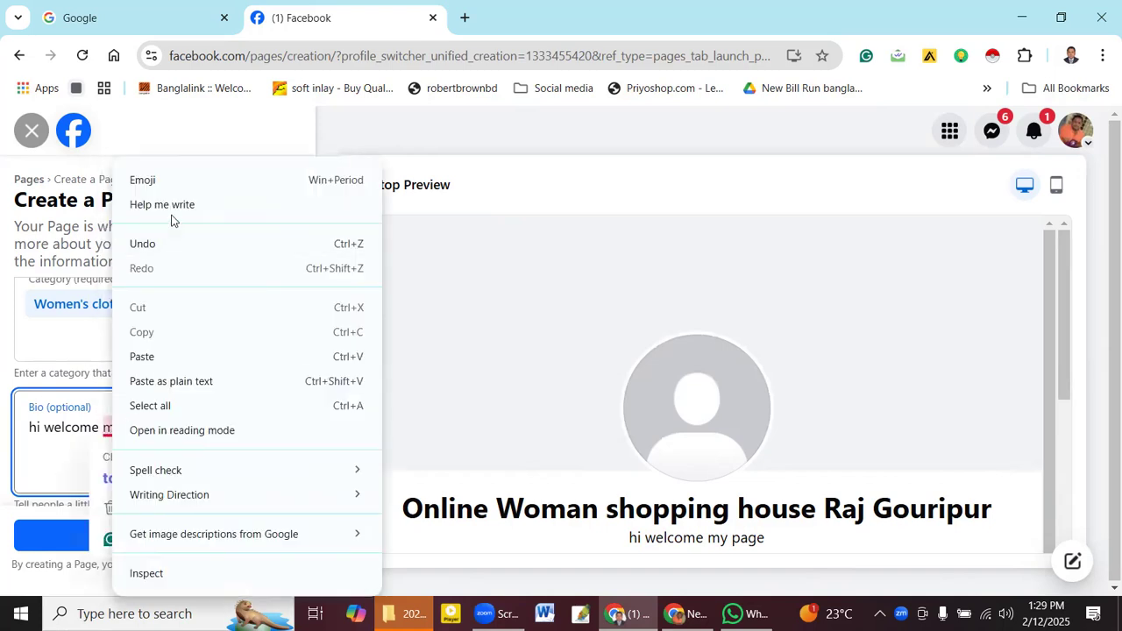
click(93, 456)
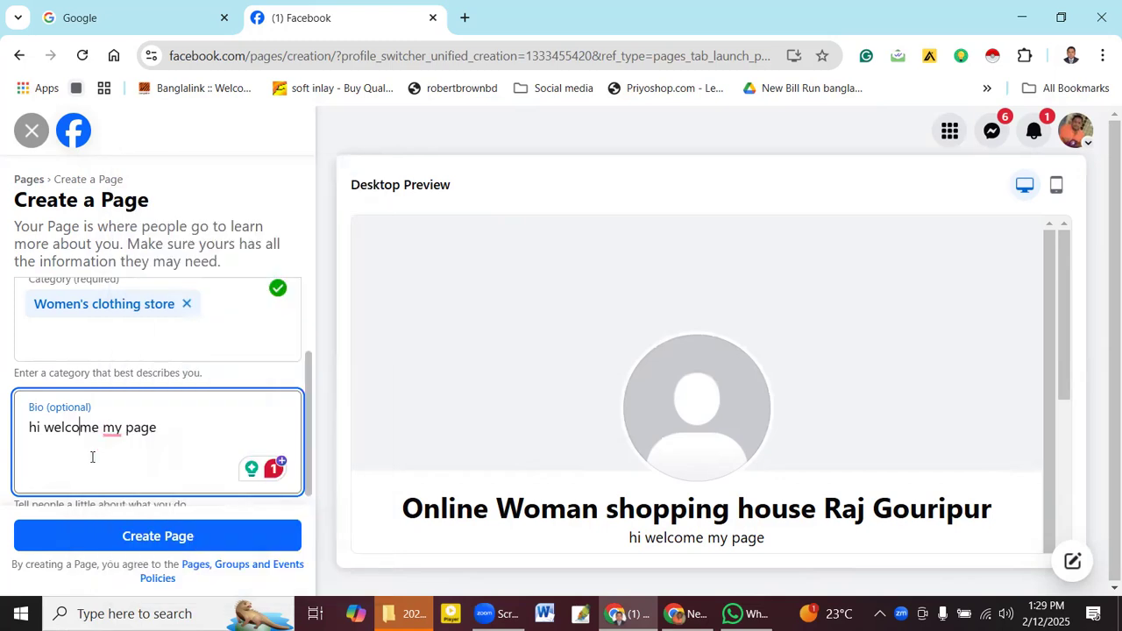
- Correct the bio to "hi welcome to my page" with the grammar suggestion, create the Page and dismiss the notification
mouse_move(113, 430)
click(121, 478)
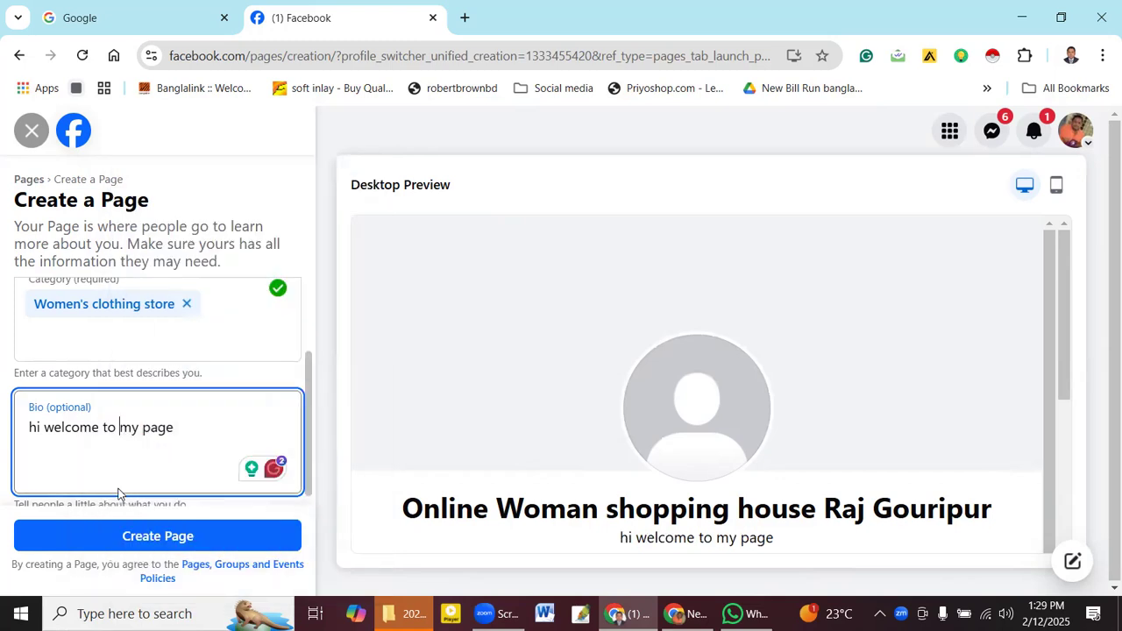
scroll(211, 438, down, 1)
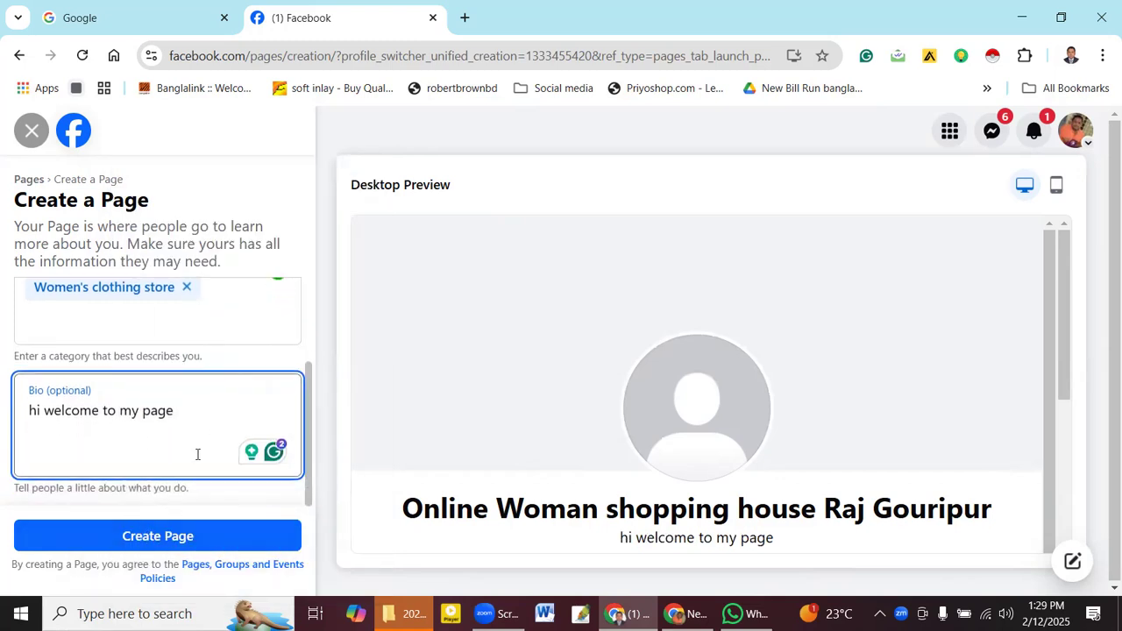
click(181, 535)
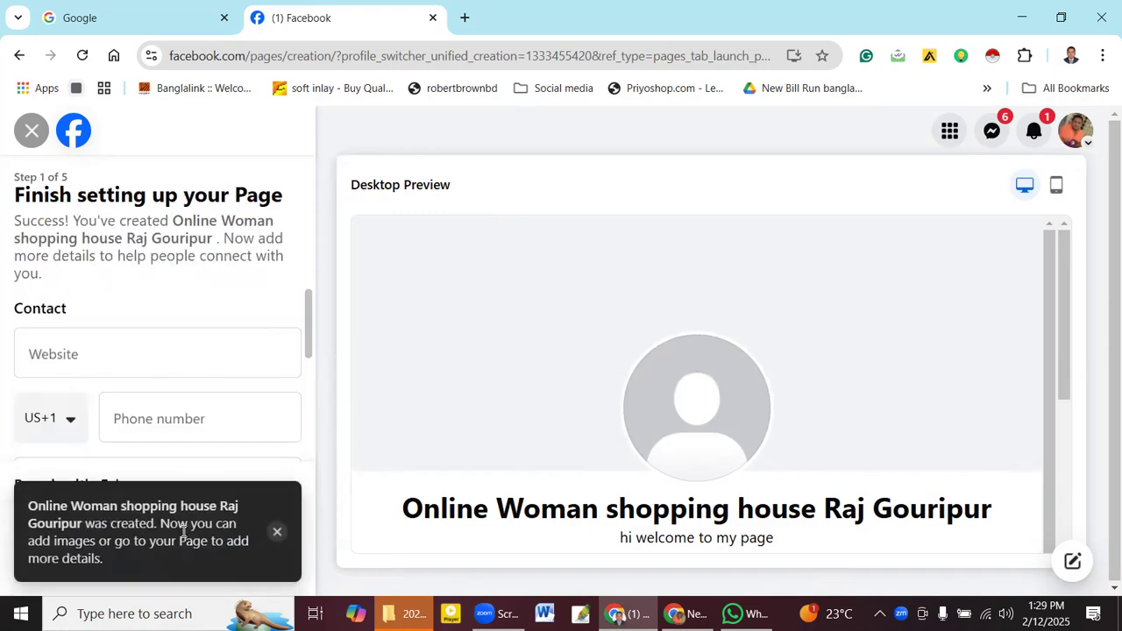
click(271, 535)
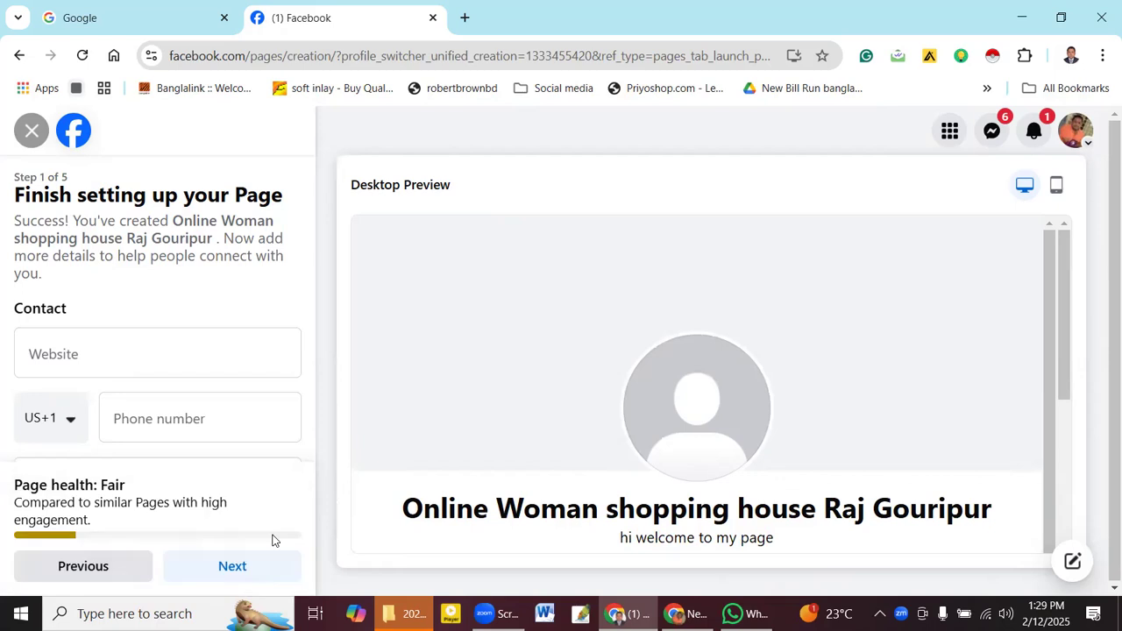
- Look through the contact and location fields, leave them blank, and continue to the Page customization step
scroll(142, 346, down, 5)
scroll(153, 388, up, 3)
scroll(152, 389, up, 2)
scroll(153, 388, down, 4)
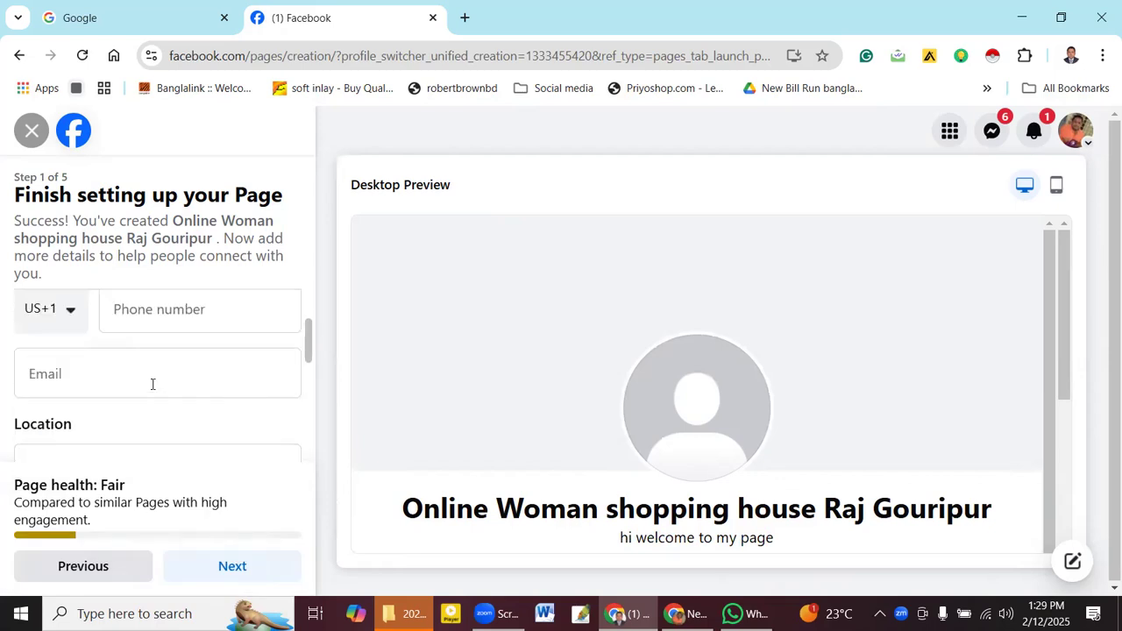
scroll(153, 388, up, 3)
scroll(153, 389, down, 3)
click(232, 569)
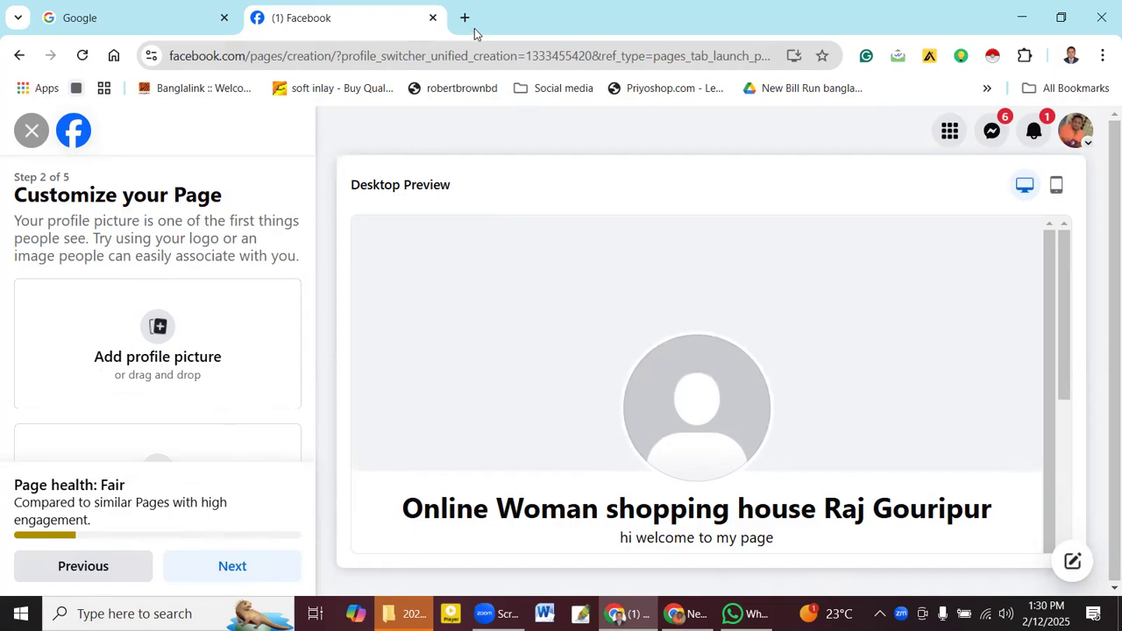
- Copy the Page name from the preview and open chatgpt.com in a new browser tab
drag(407, 509, 1002, 514)
key(ctrl+c)
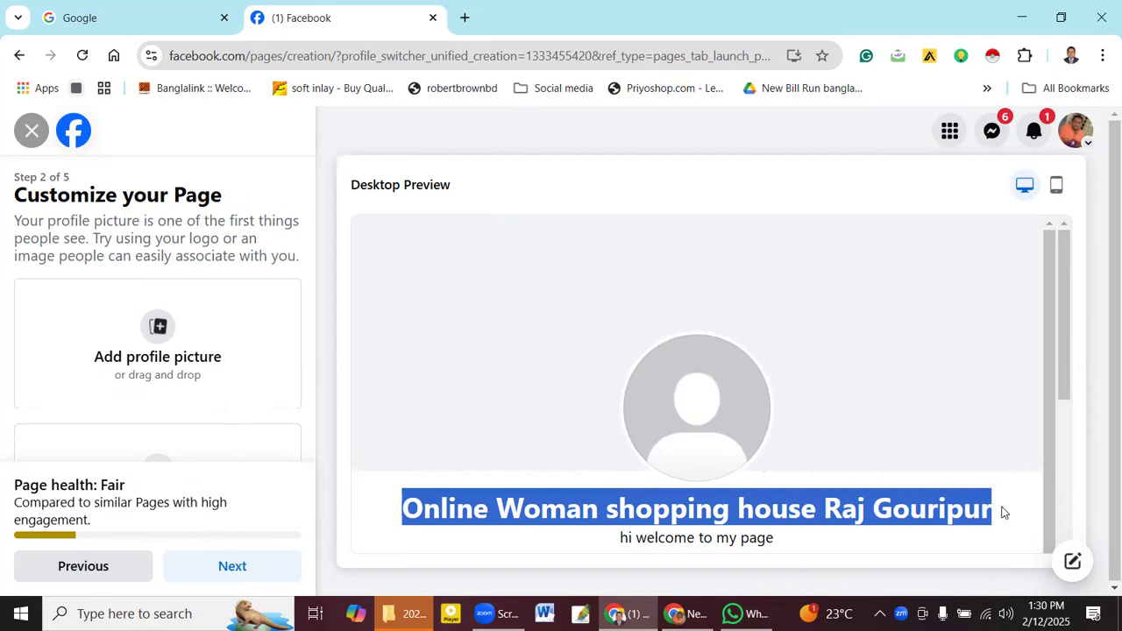
right_click(973, 514)
click(753, 283)
click(464, 18)
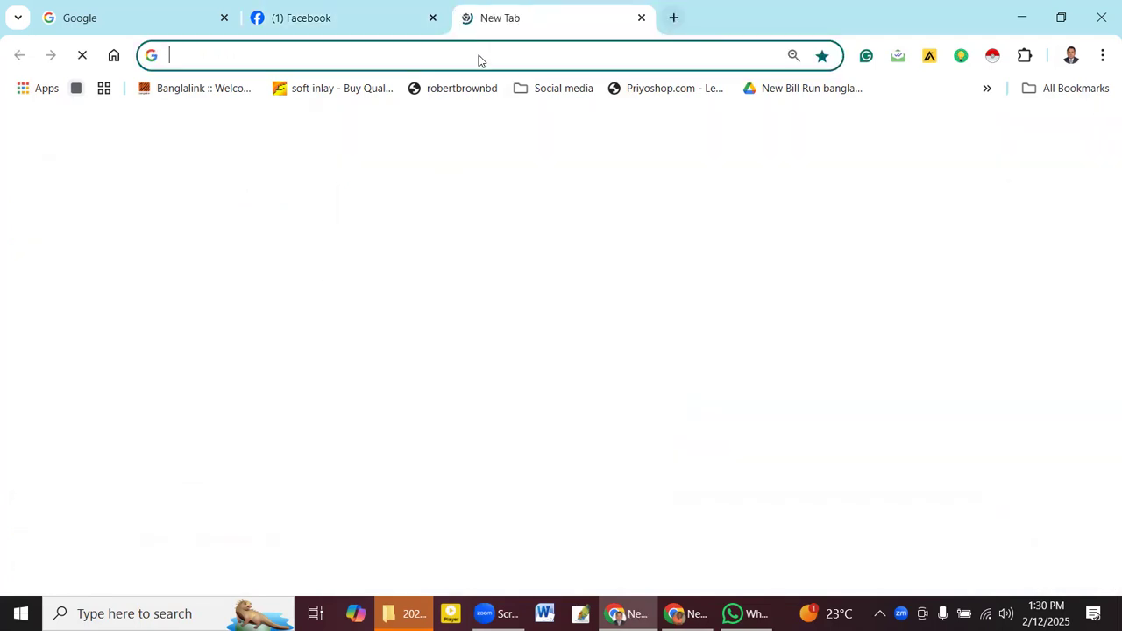
text(chatgpt.com)
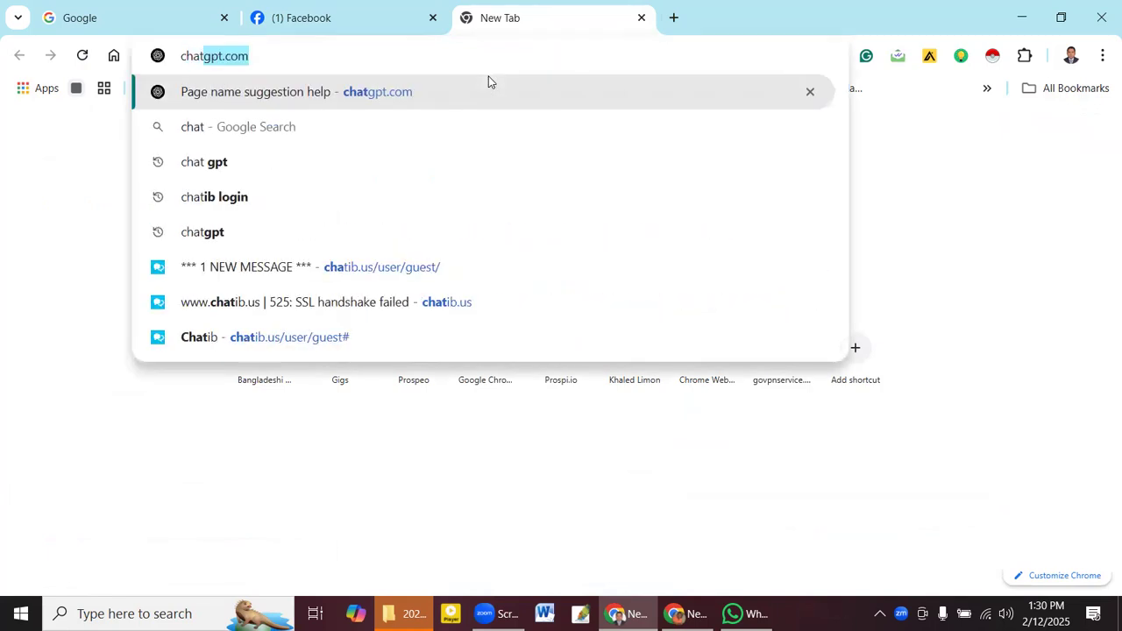
key(Return)
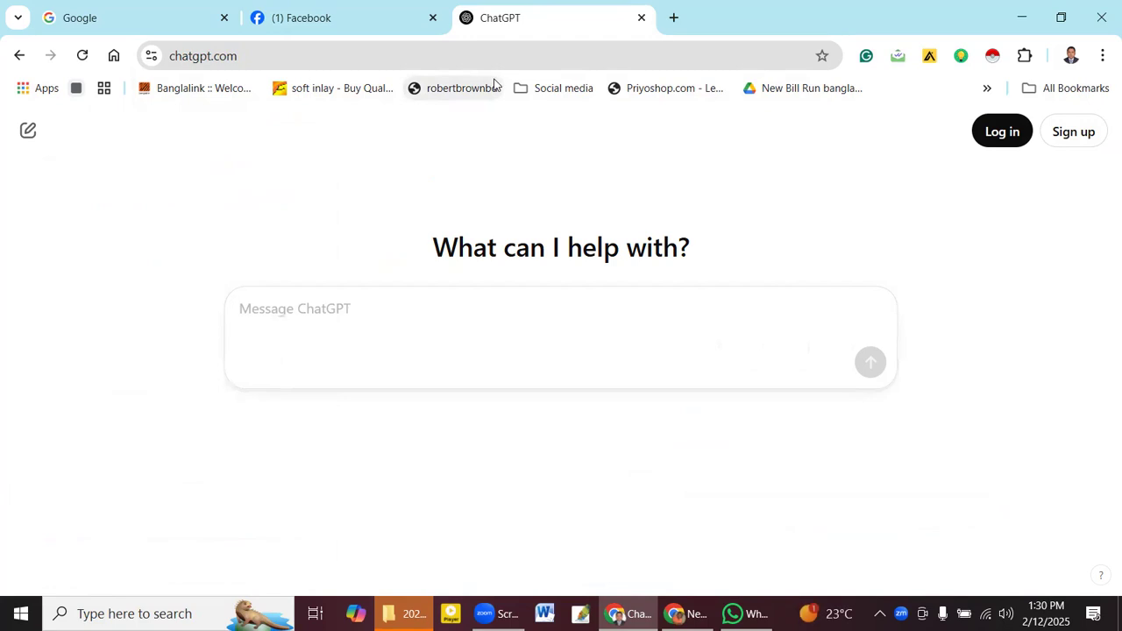
- Ask ChatGPT for a picture with the prompt "Online Woman shopping house Raj Gouripur amy akte picture dau"
click(466, 301)
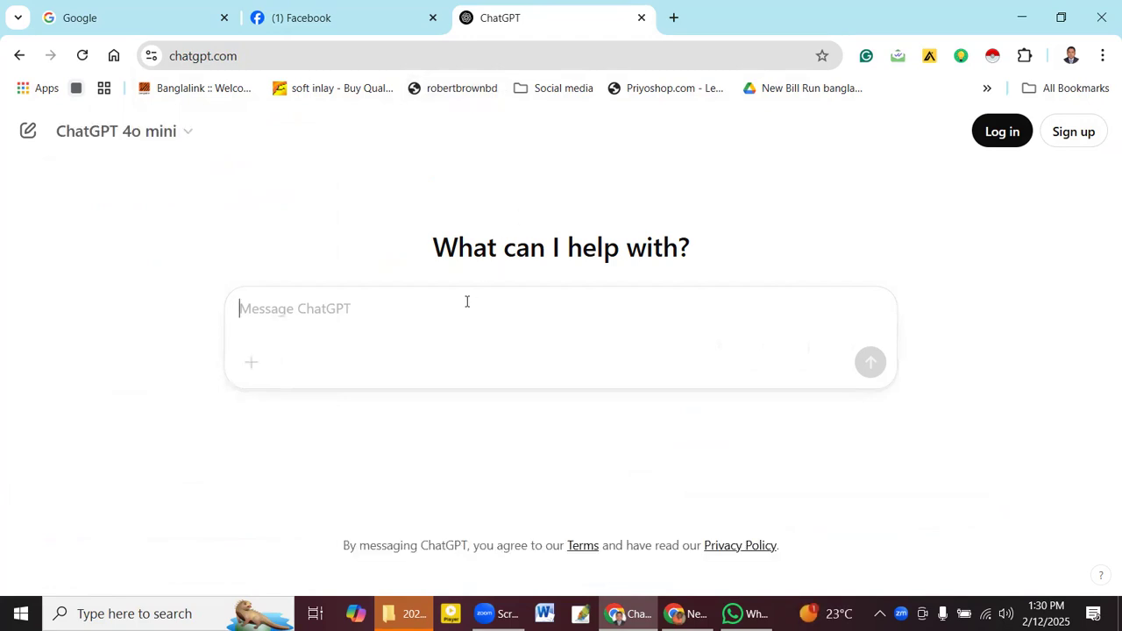
text(Online Woman shopping house Raj Gouripur )
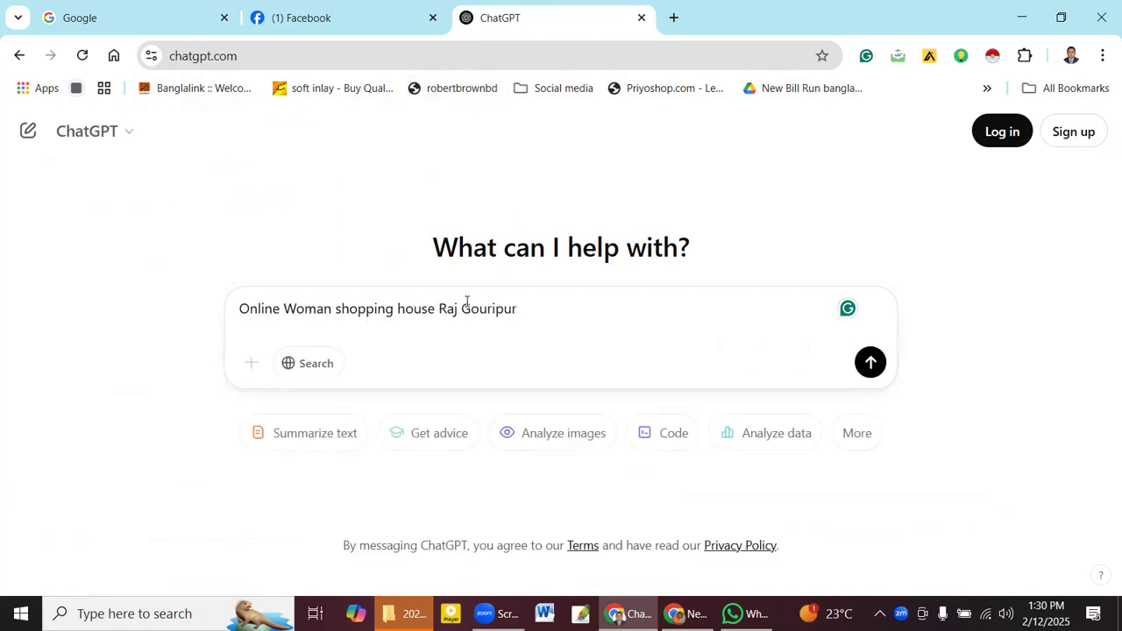
text(amy a)
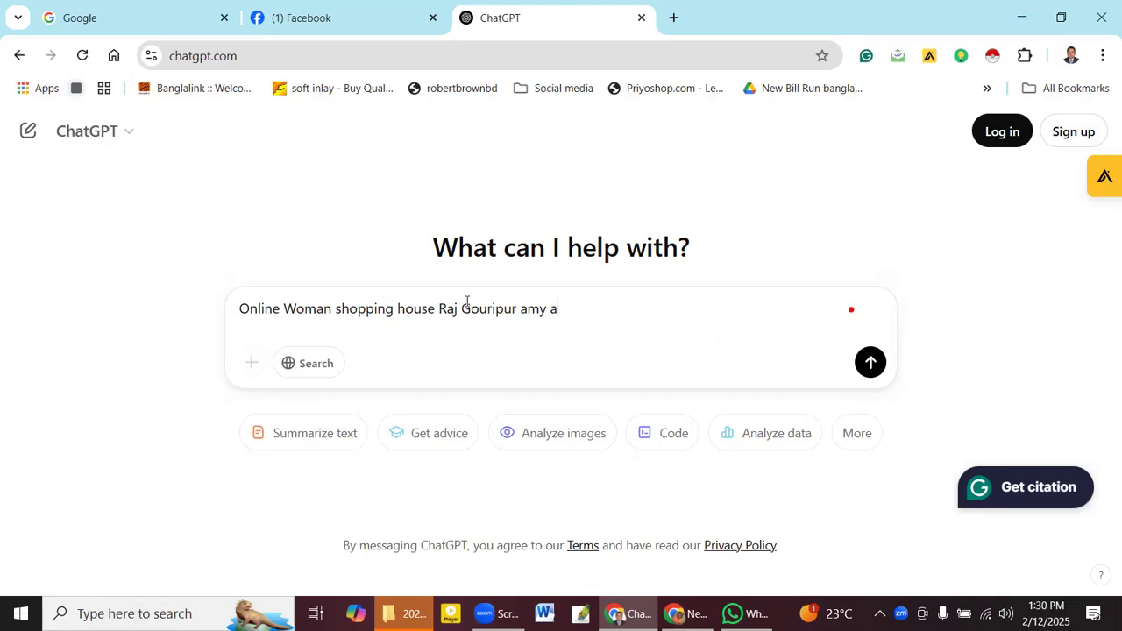
text(kte picture )
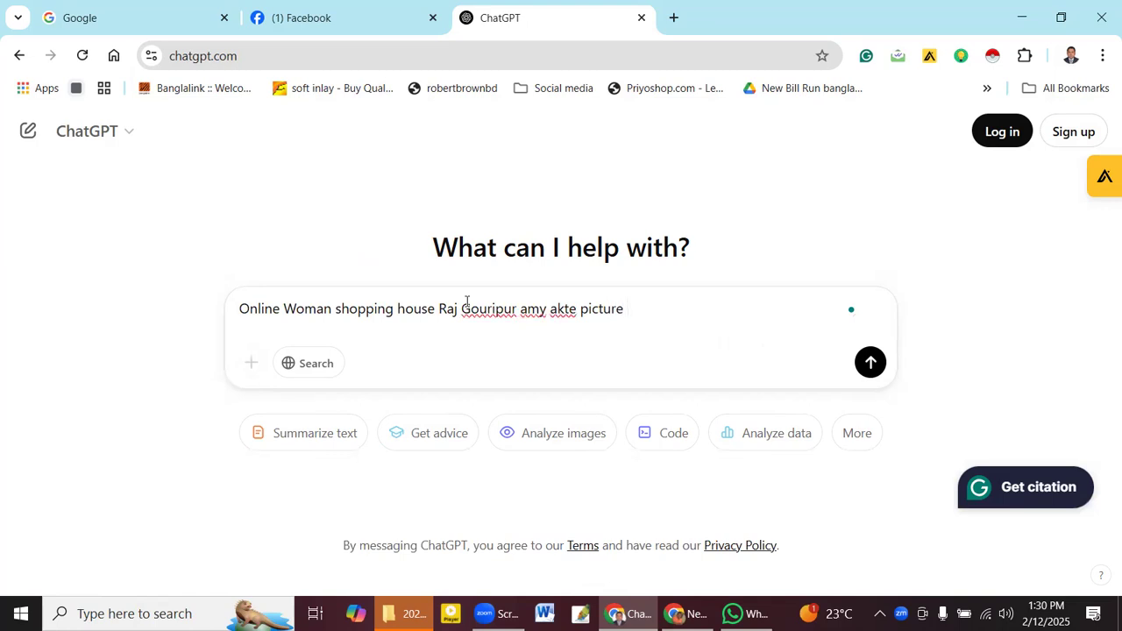
text(dau)
key(Return)
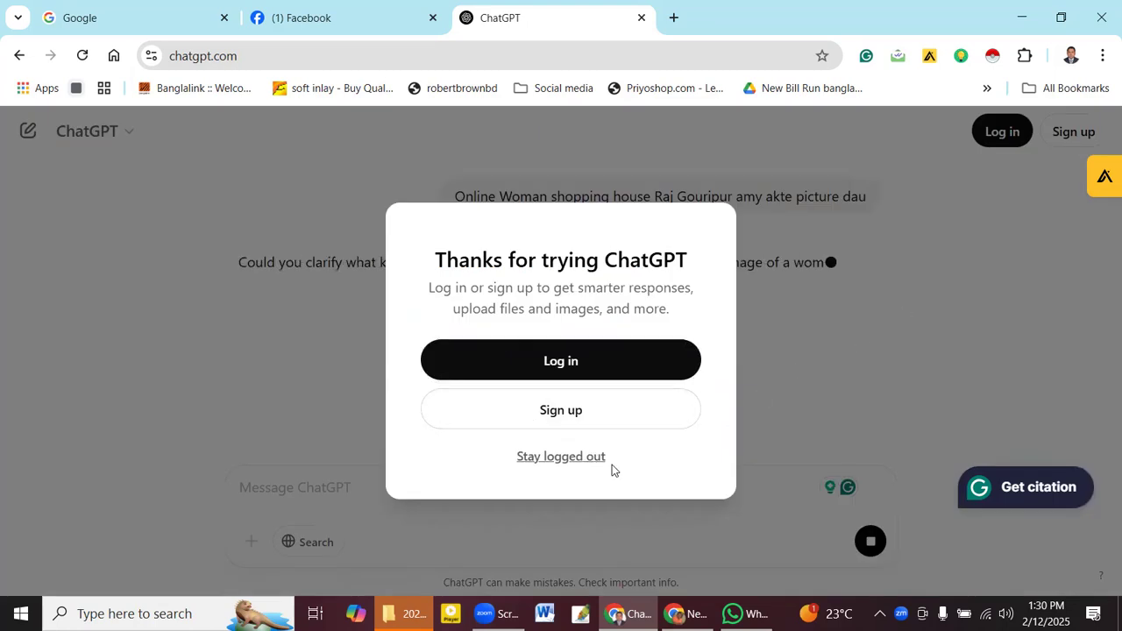
- Start logging in to ChatGPT with a Google account
click(633, 377)
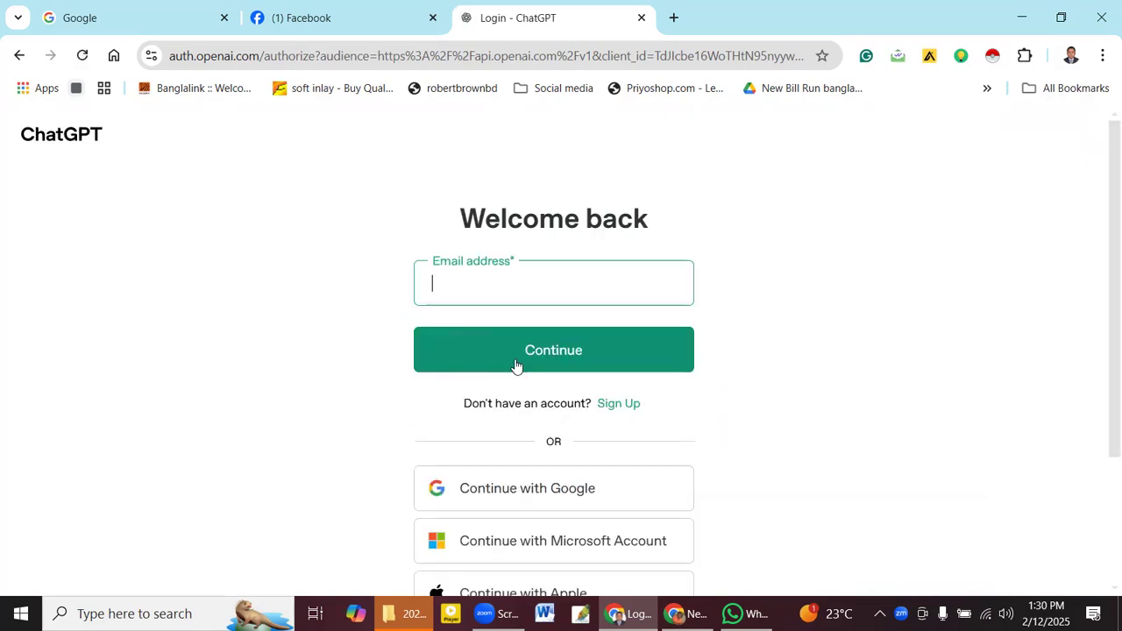
click(543, 488)
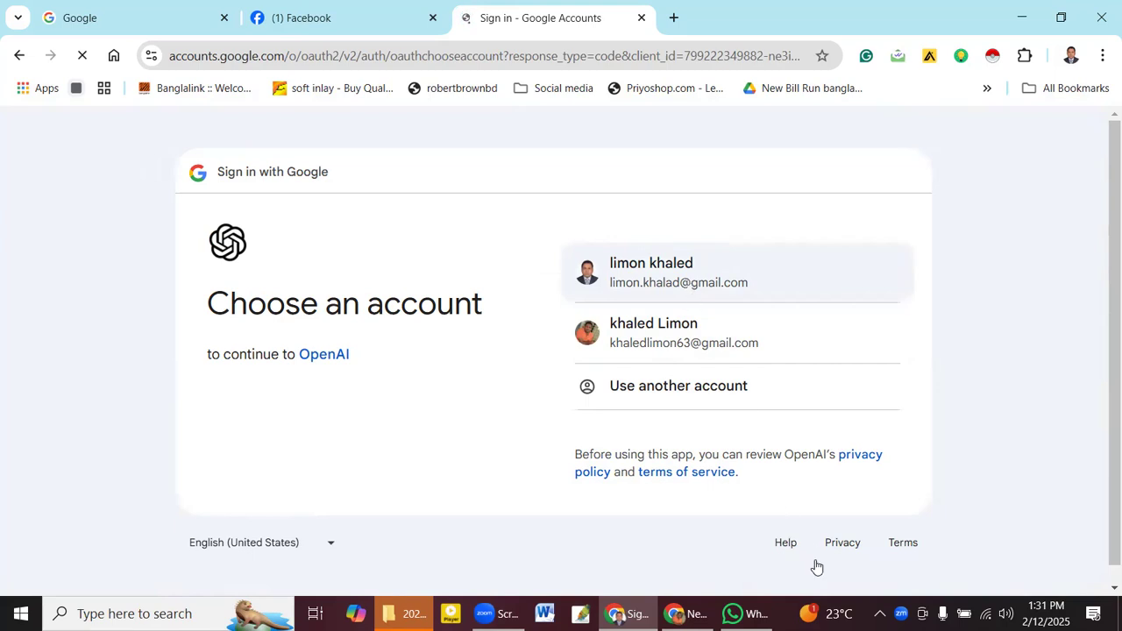
- Switch to Turbo VPN, disconnect it, dismiss the discount offer and close its window
click(880, 614)
click(881, 545)
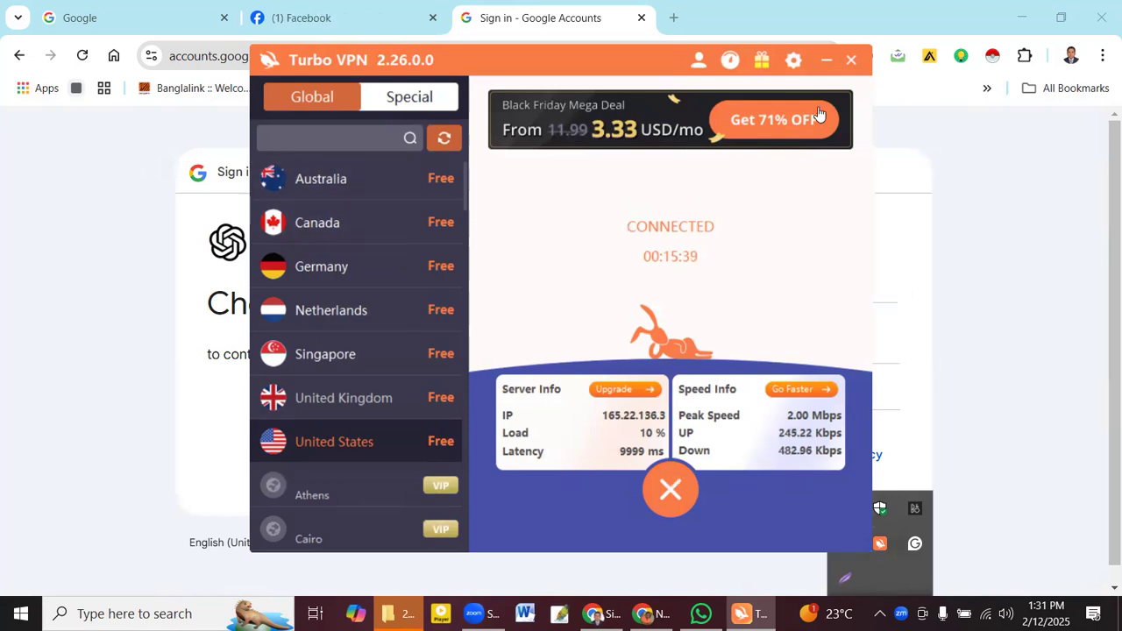
click(682, 494)
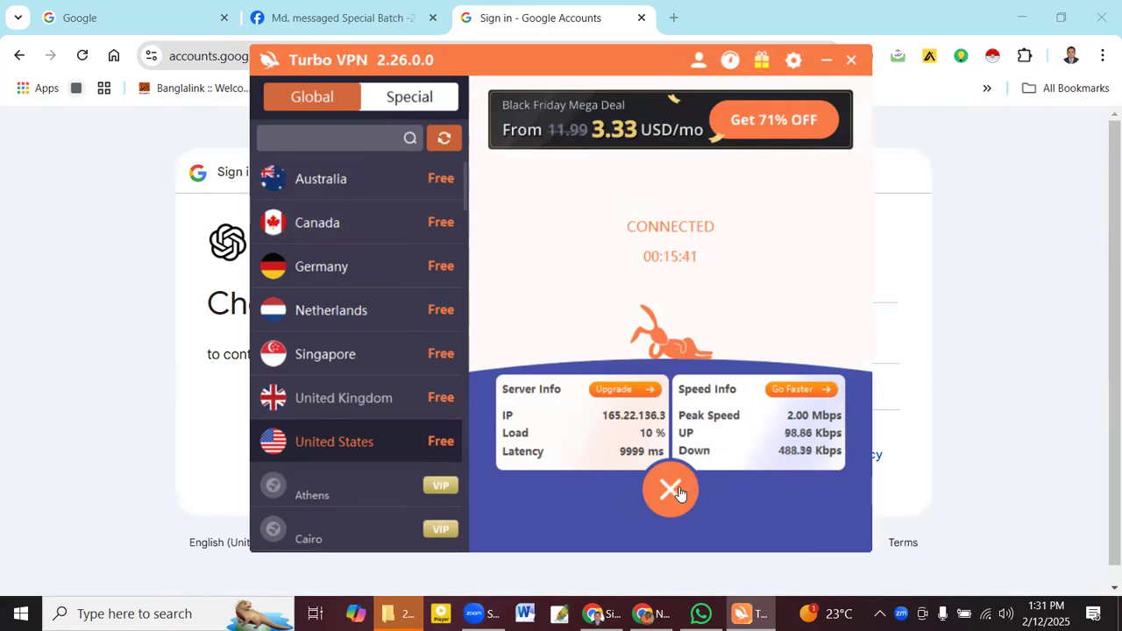
click(679, 493)
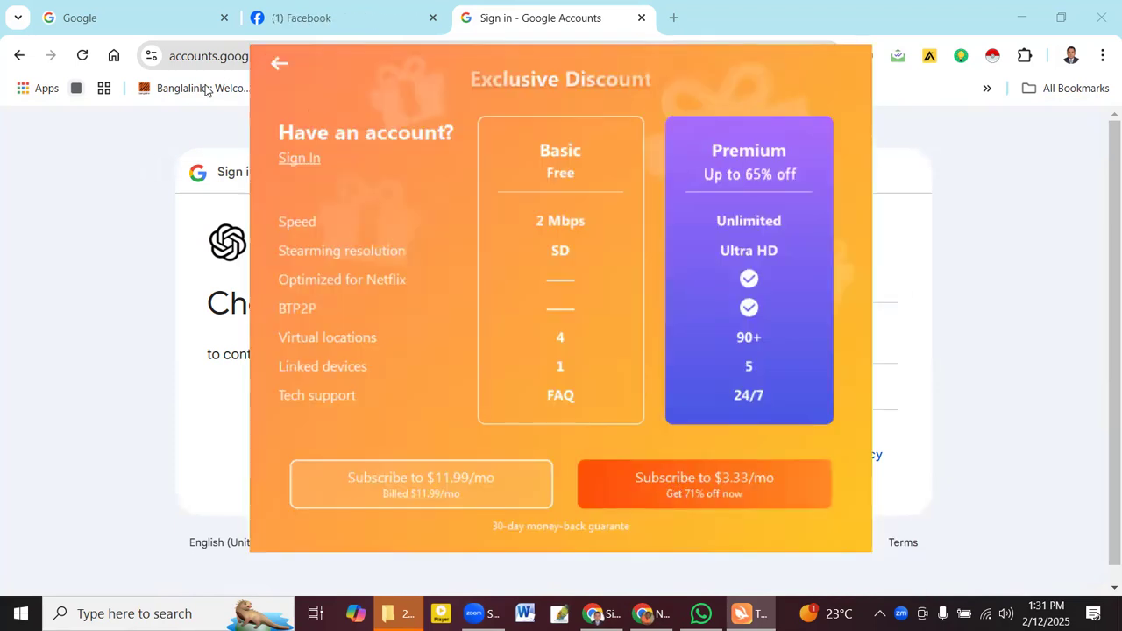
click(280, 64)
click(858, 66)
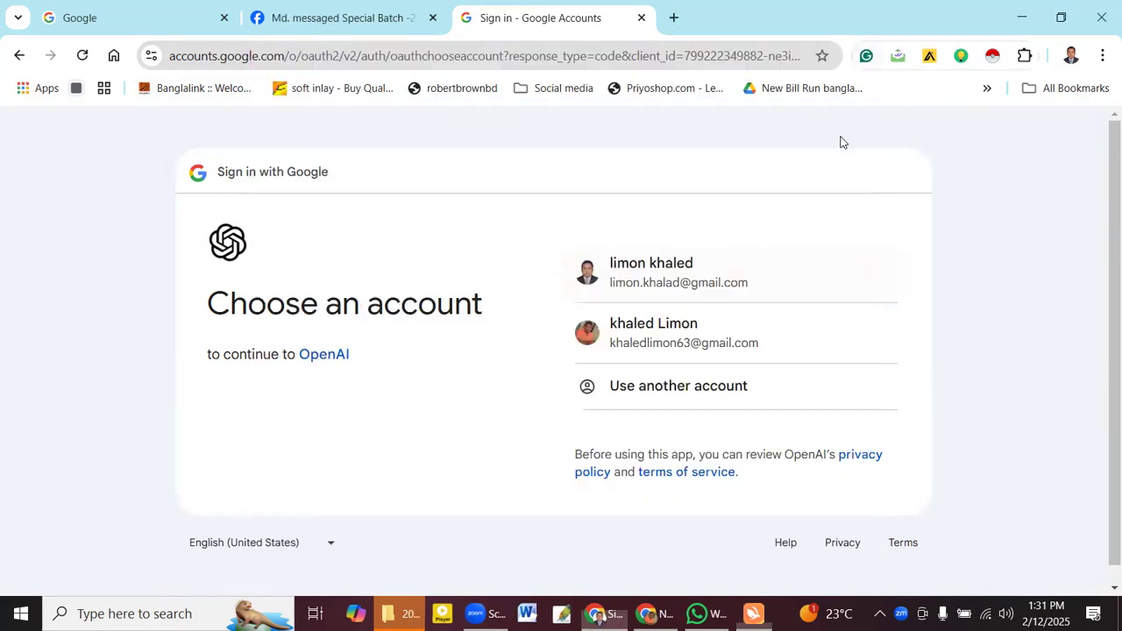
- Choose the first listed Google account and approve signing in to OpenAI
click(671, 279)
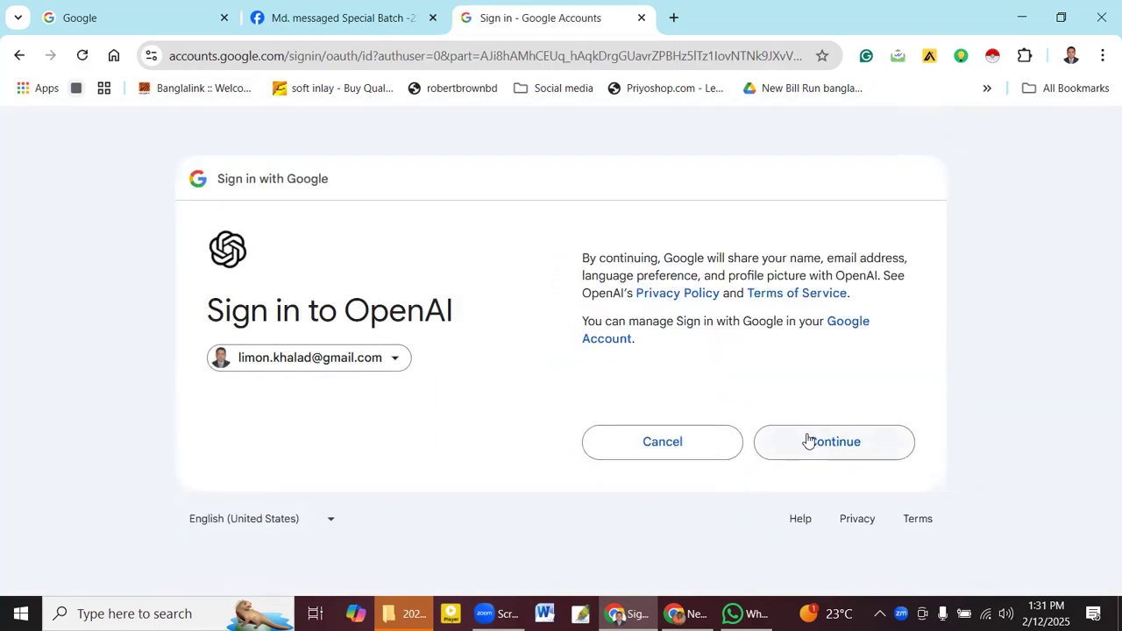
click(806, 441)
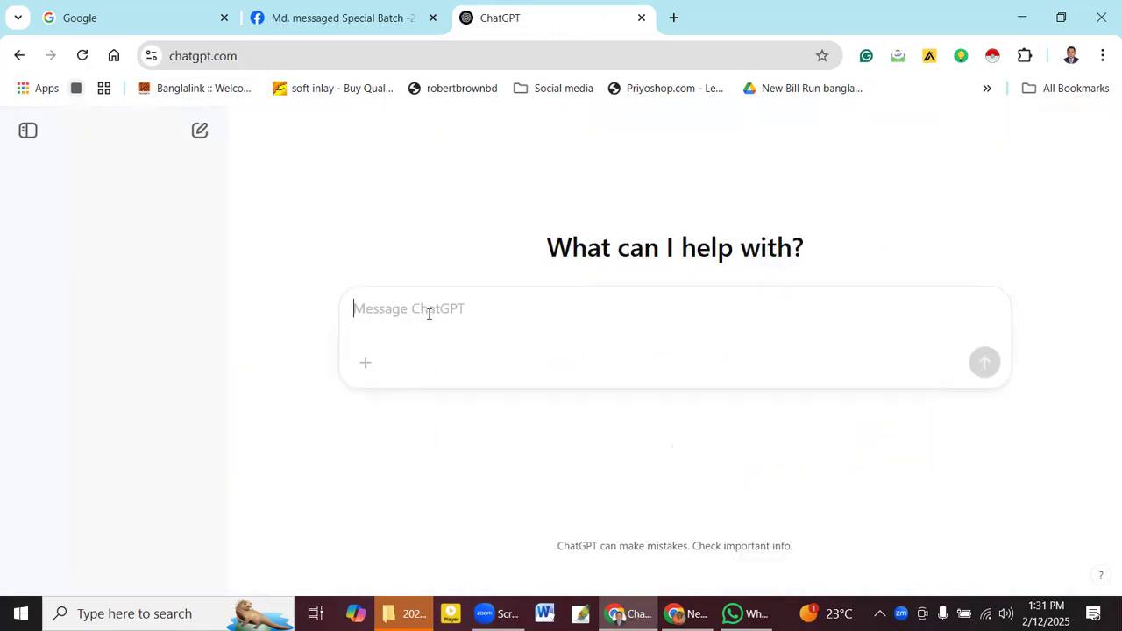
- Send "Online Woman shopping house Raj Gouripur ei name akte profile picrure creat kore dau any colur" to ChatGPT and dismiss the web search tip
right_click(431, 320)
click(454, 356)
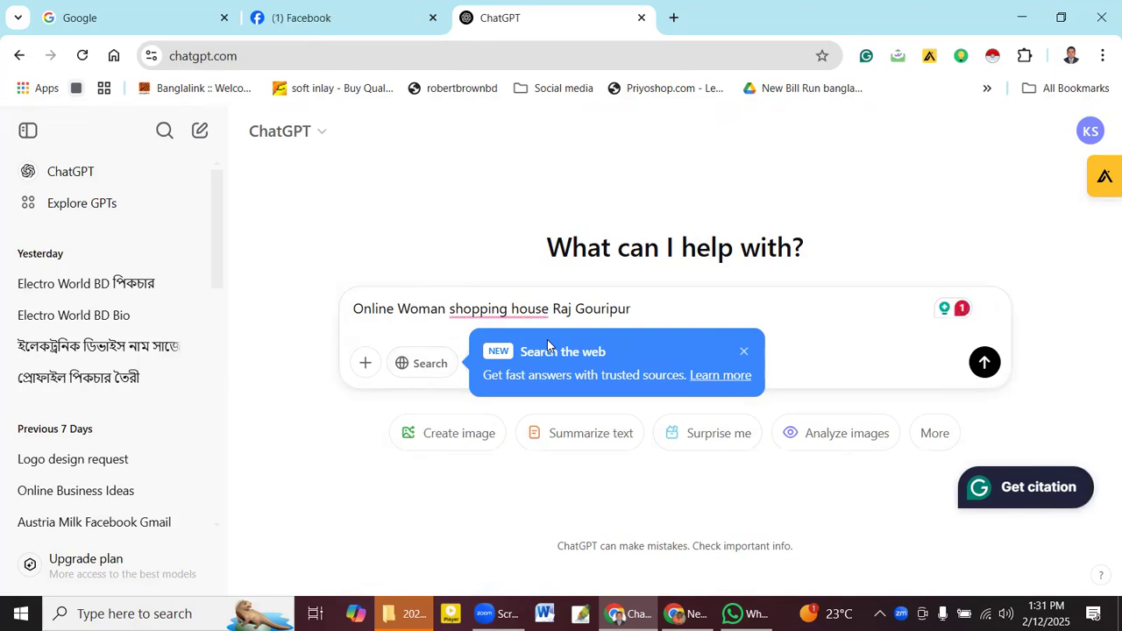
text(i name )
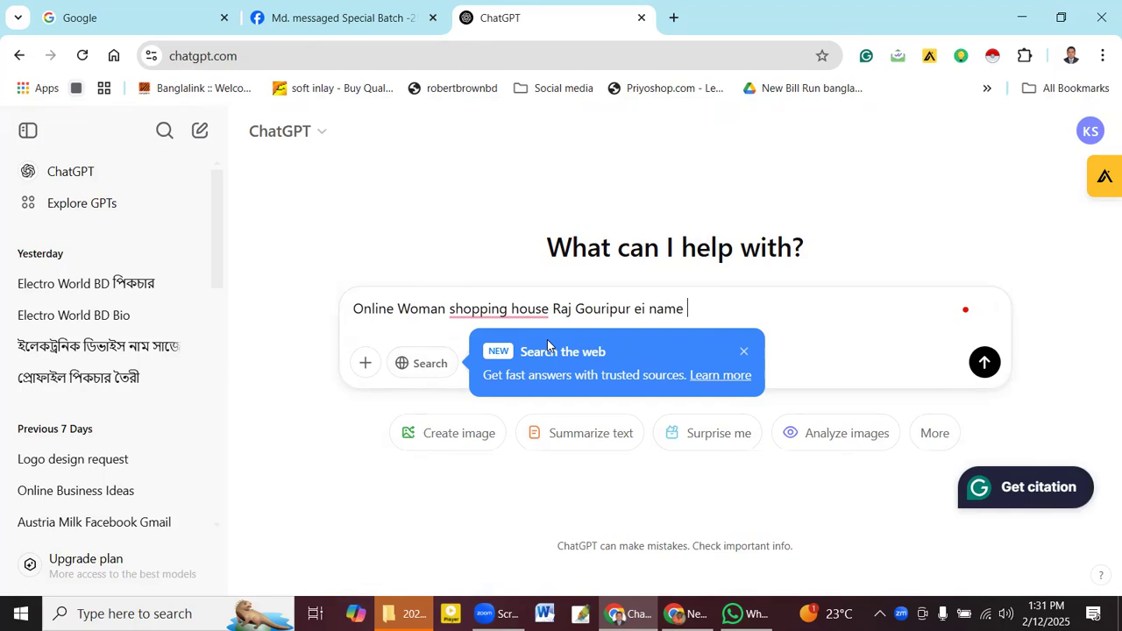
text(akt)
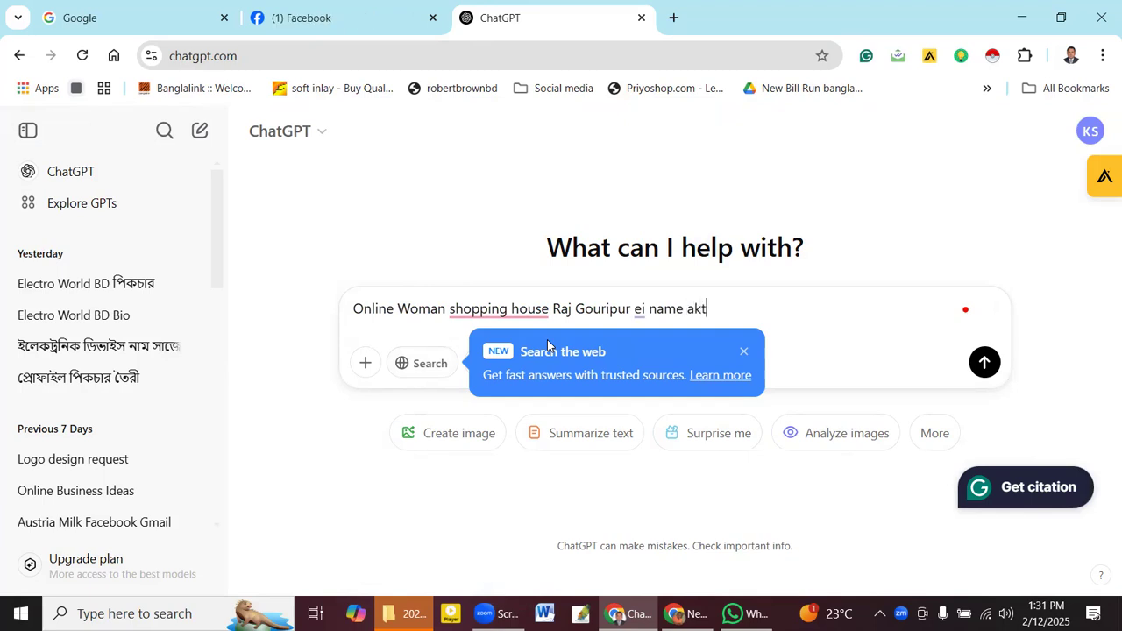
text(e profile )
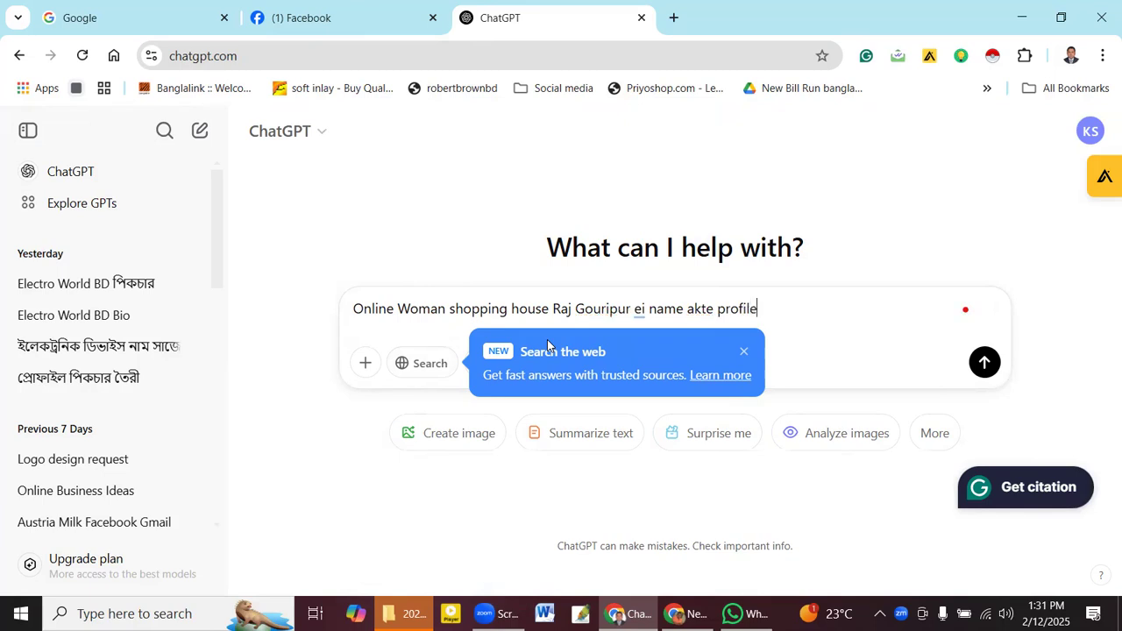
text(picrure)
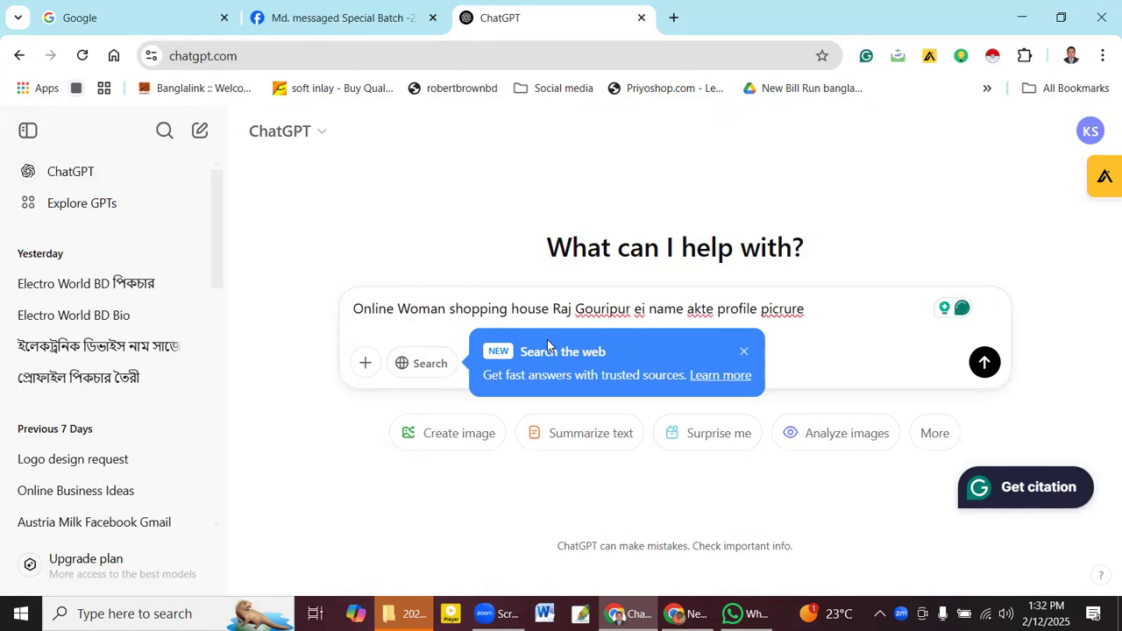
text( creat kor)
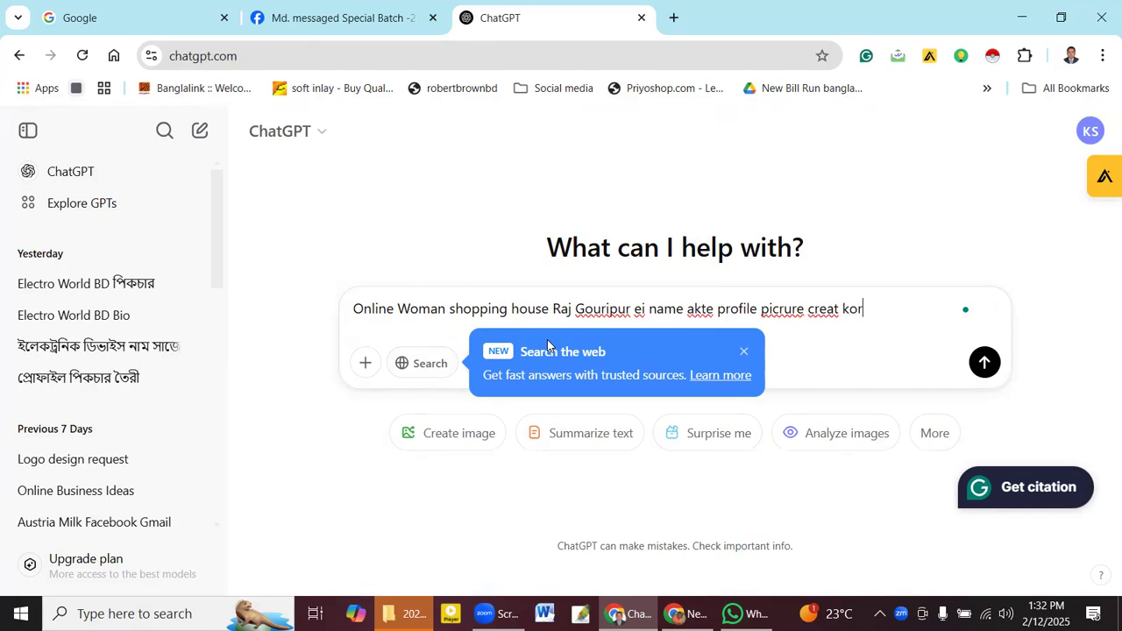
text(e dau any colur)
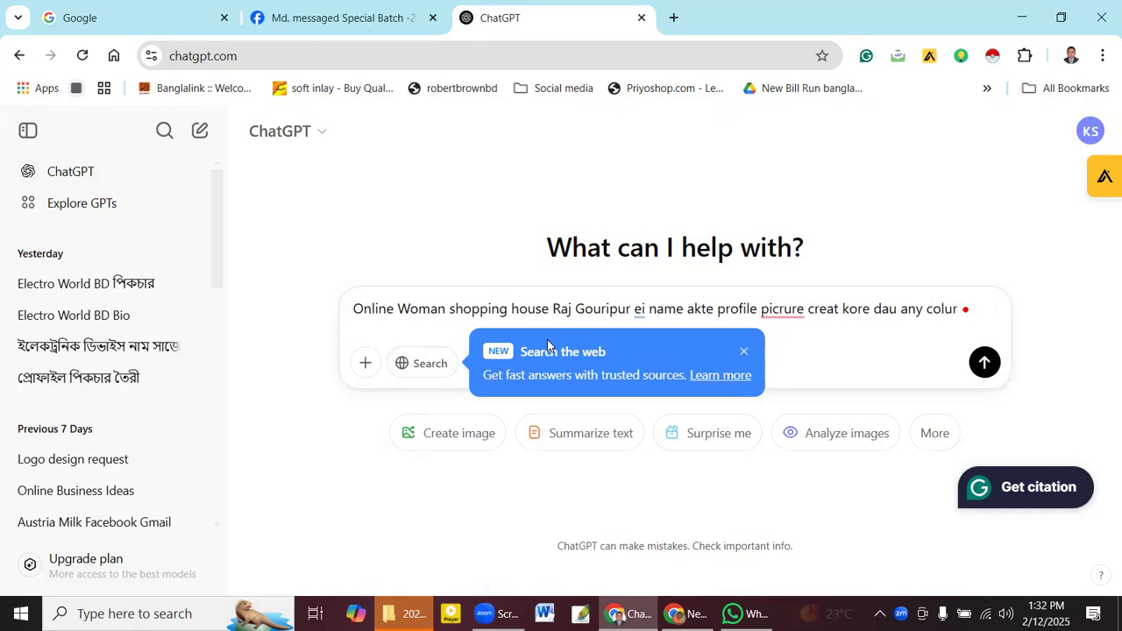
key(Return)
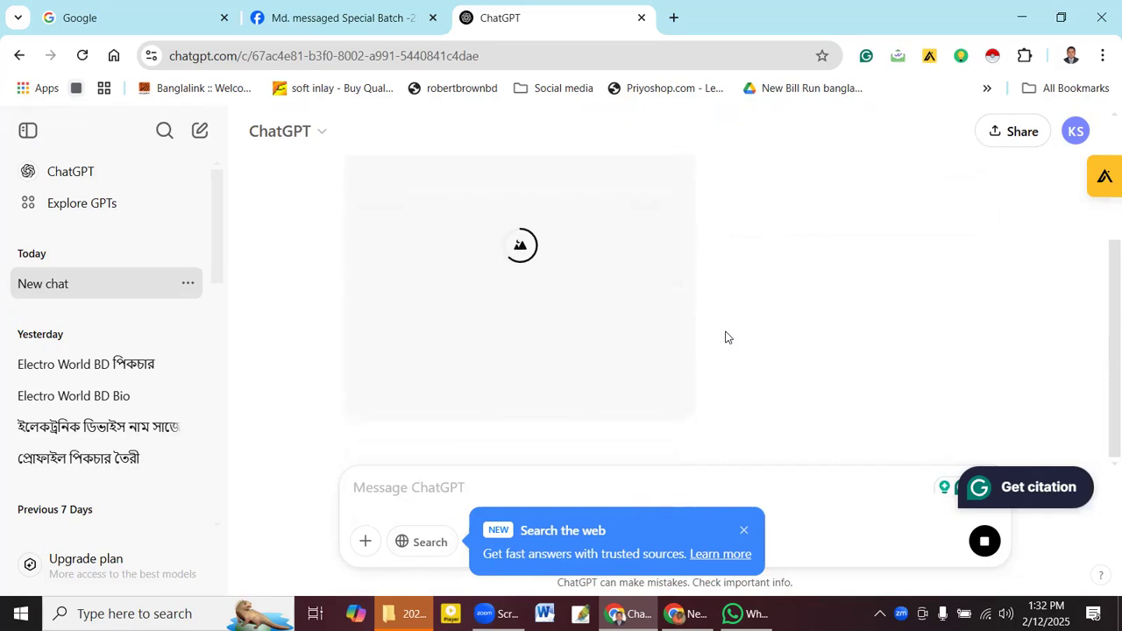
click(743, 536)
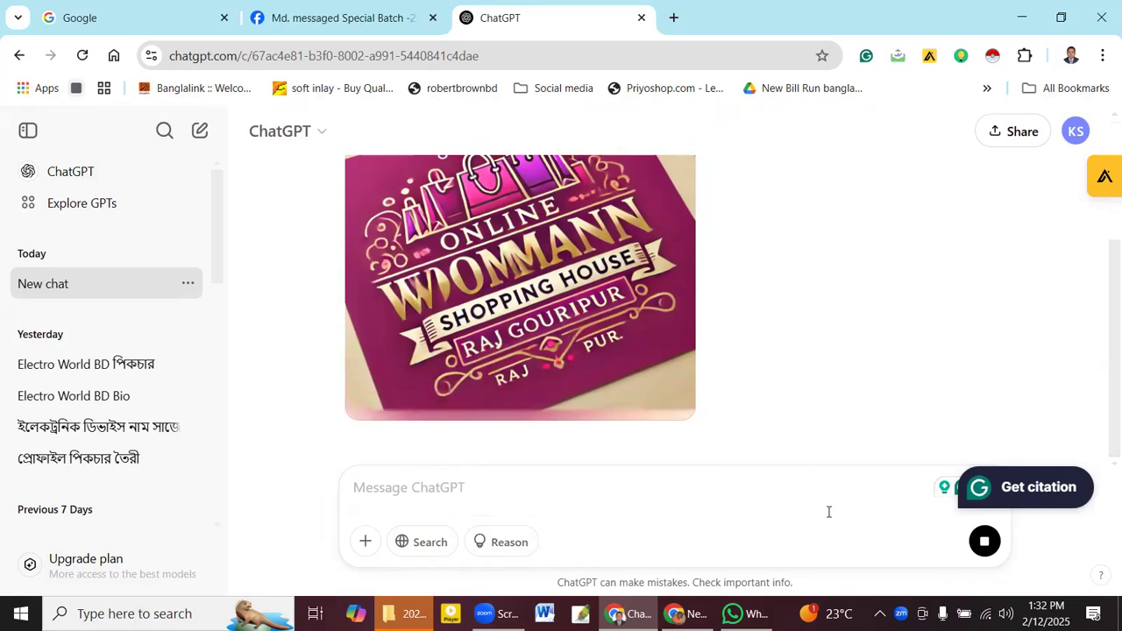
- Save the generated profile picture in the Downloads folder as a WEBP file
right_click(521, 353)
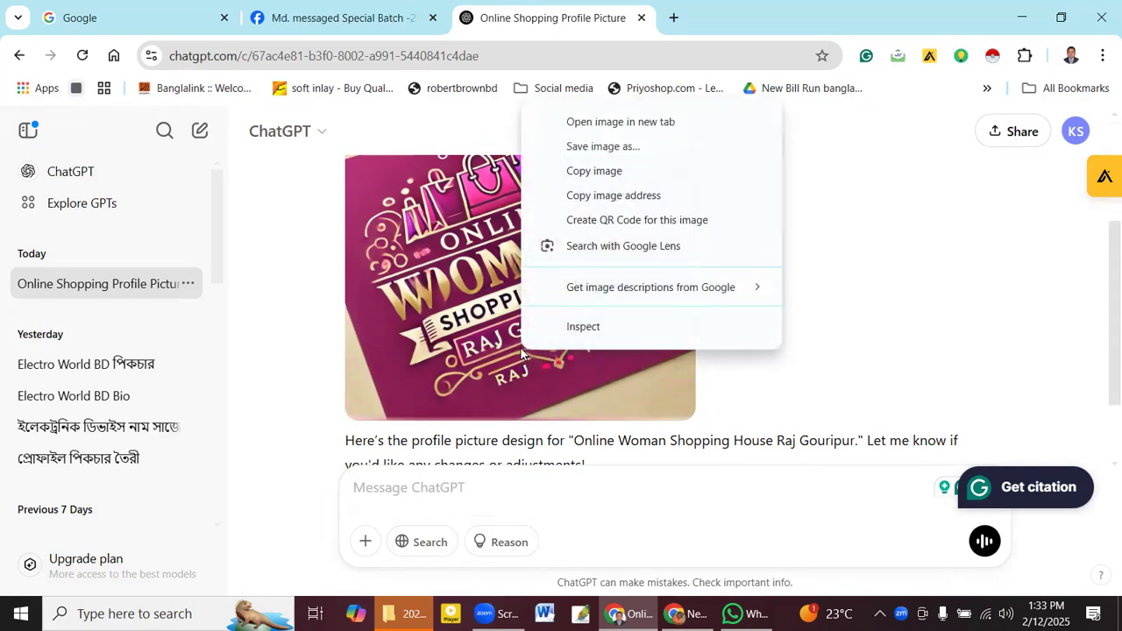
click(611, 149)
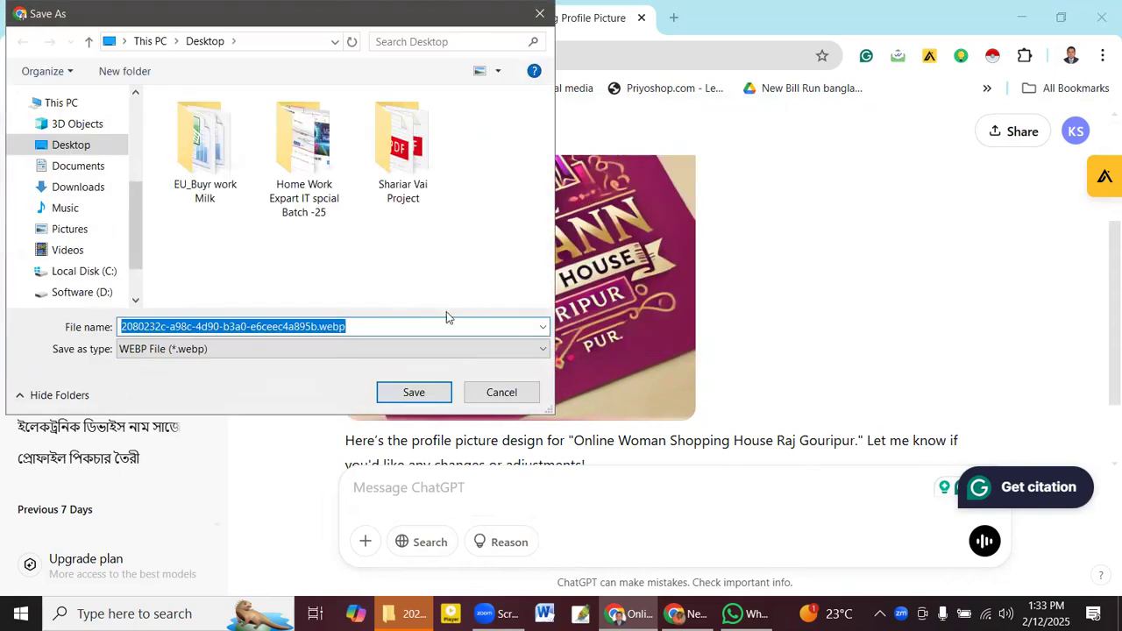
click(88, 186)
click(412, 391)
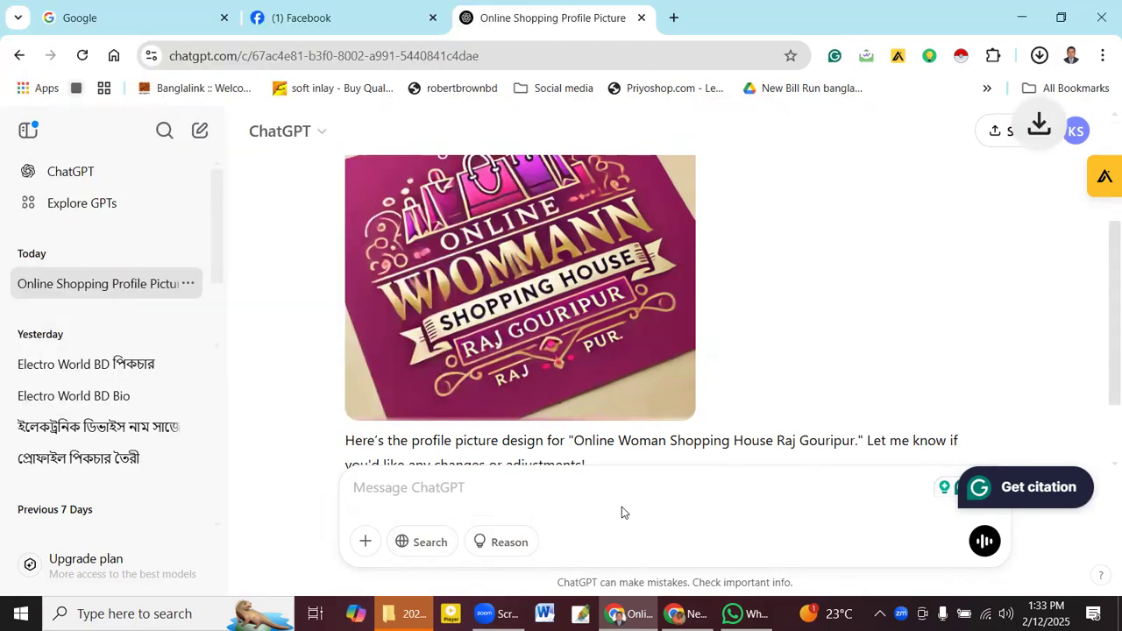
- Copy the earlier profile picture prompt into a new ChatGPT message
scroll(796, 375, up, 3)
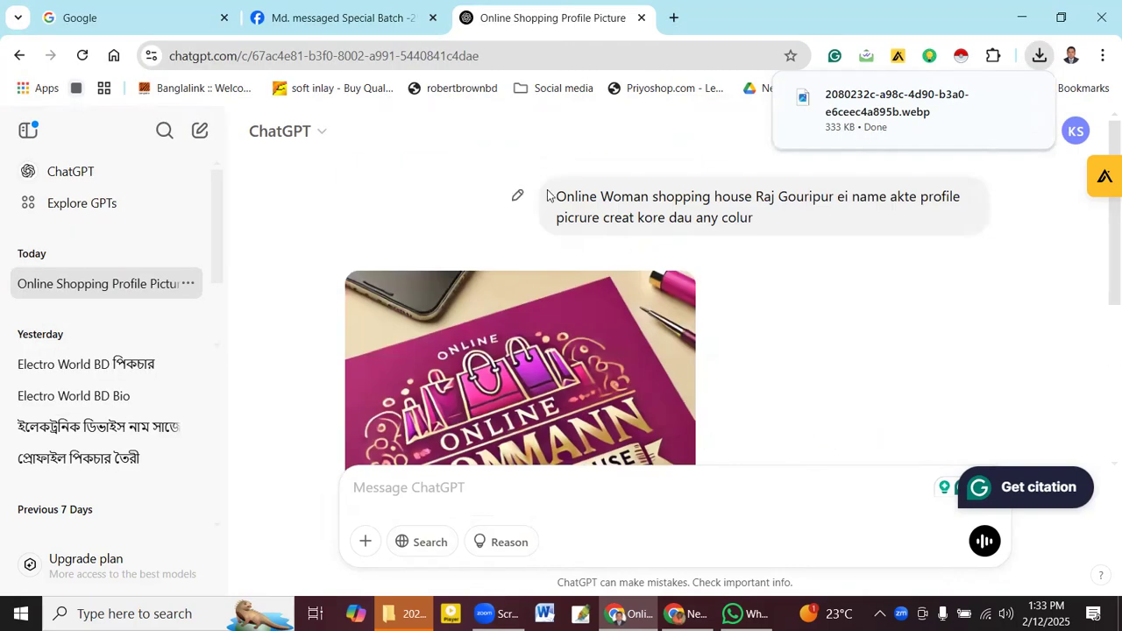
drag(756, 219, 557, 198)
key(ctrl+c)
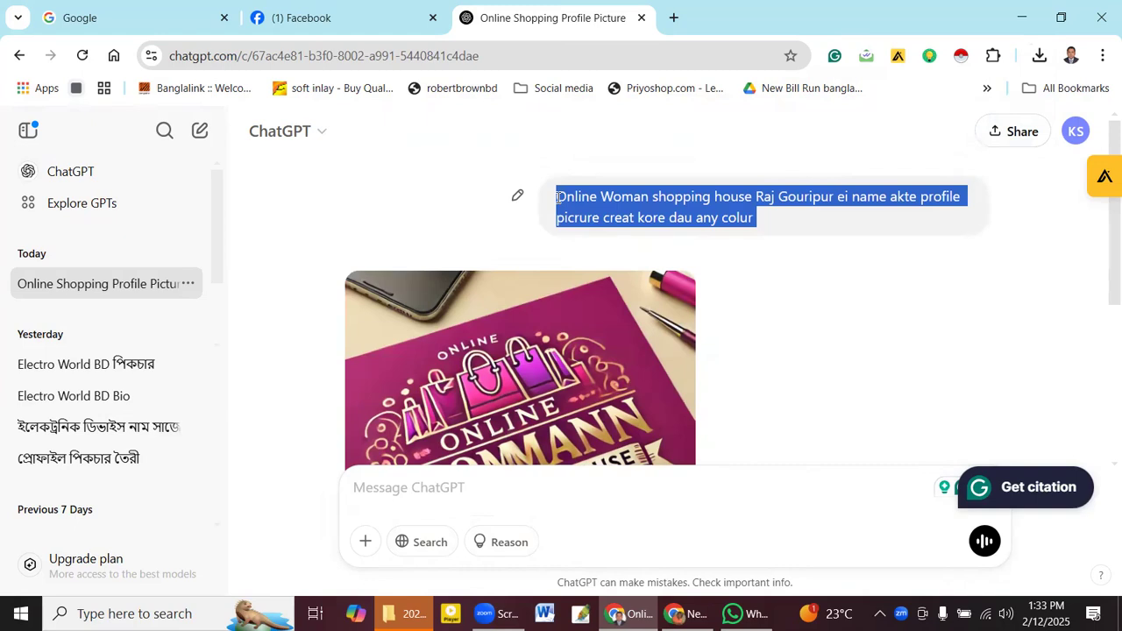
click(590, 494)
key(ctrl+v)
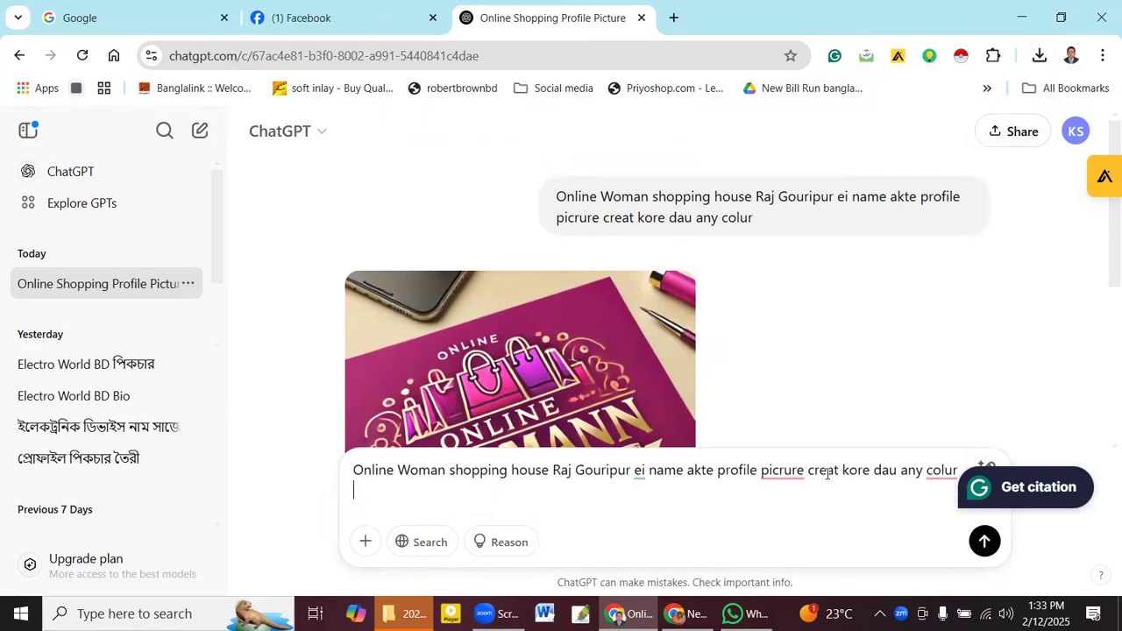
- Change "profile" to "cover" in the copied prompt and send it to ChatGPT to generate a cover picture
click(758, 471)
key(BackSpace)
key(BackSpace)
key(BackSpace)
key(BackSpace)
key(BackSpace)
key(BackSpace)
key(BackSpace)
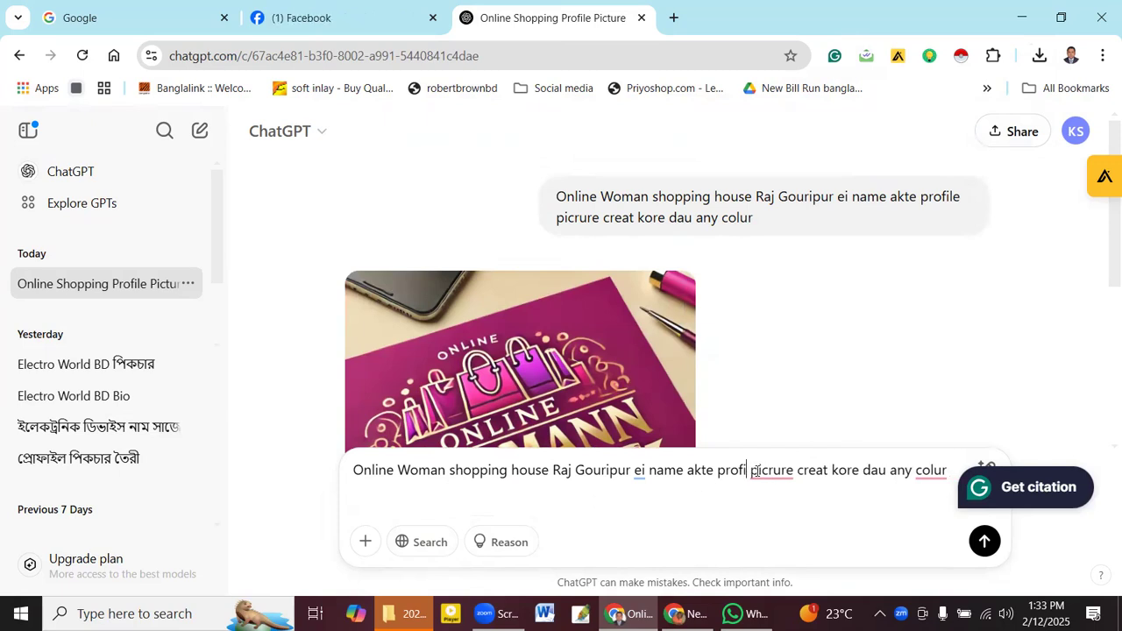
text(cover)
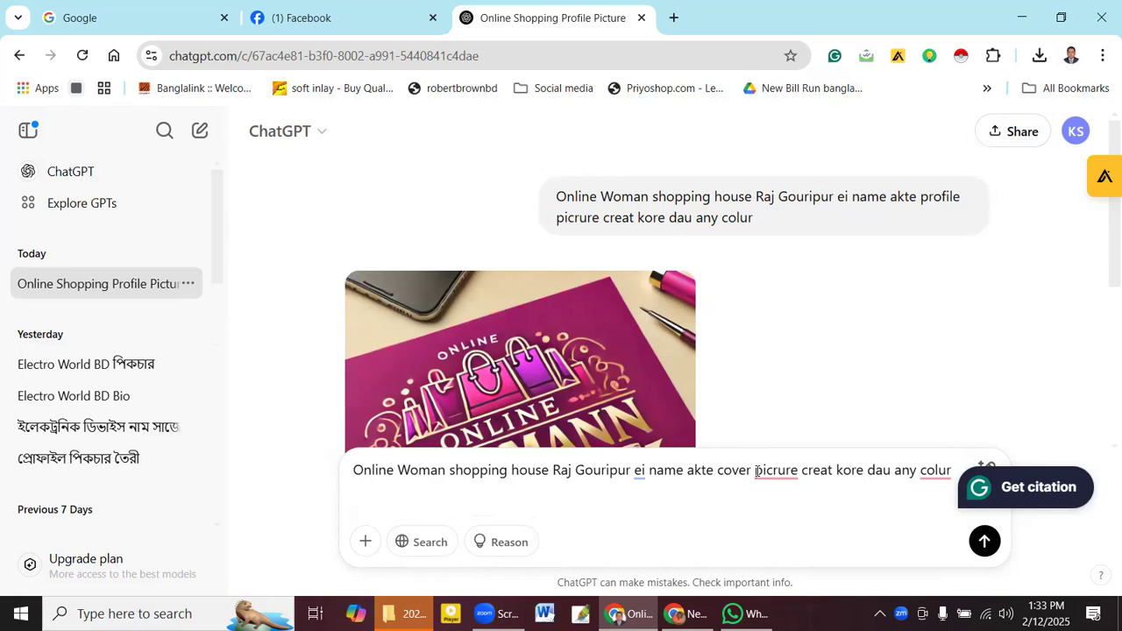
key(Return)
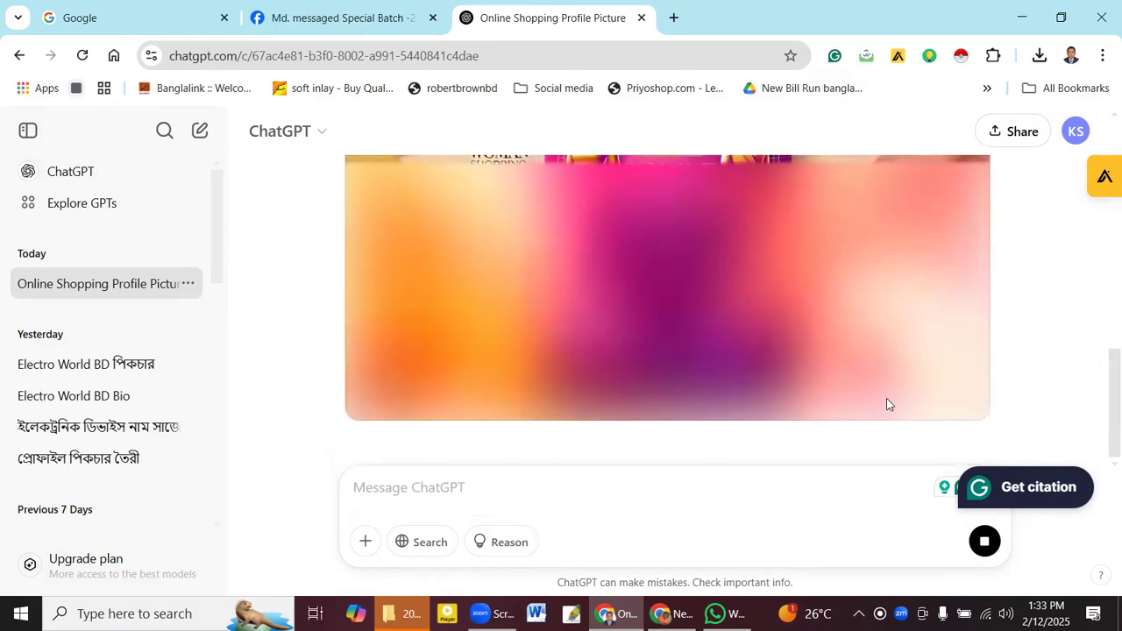
- Save the generated cover picture in the Downloads folder as a WEBP file under its suggested name
scroll(1102, 389, up, 1)
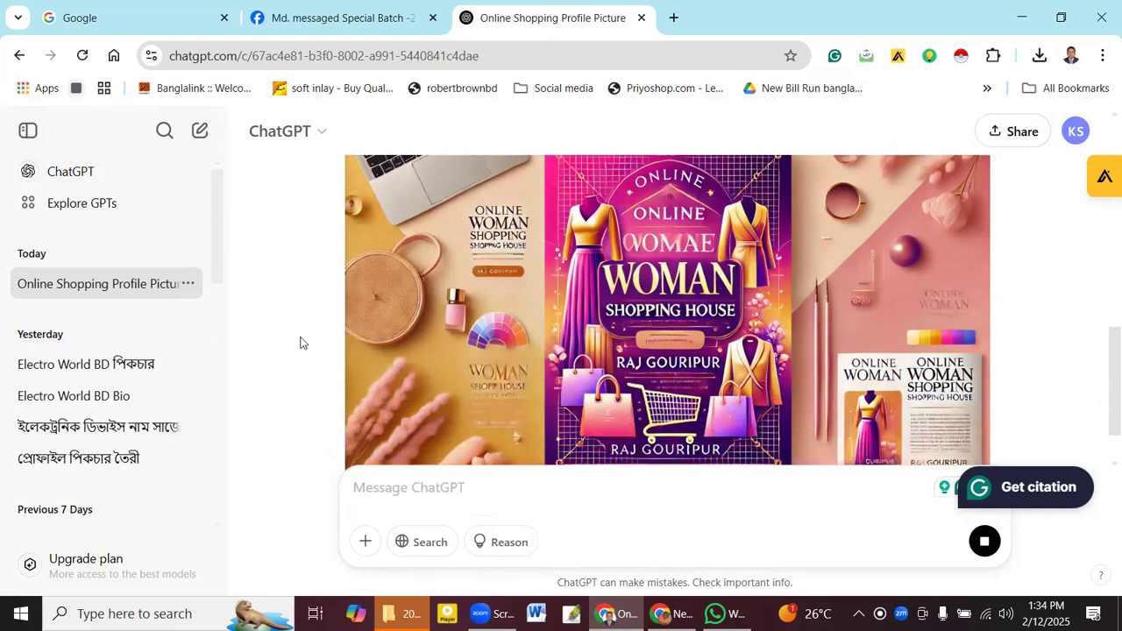
scroll(636, 365, up, 3)
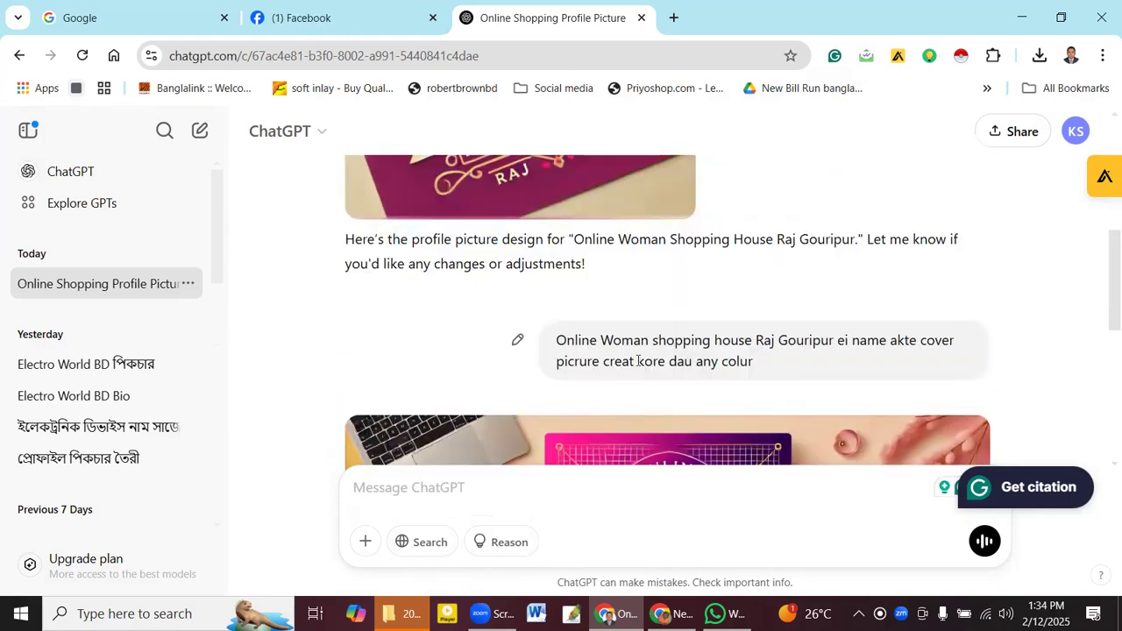
scroll(638, 361, down, 3)
right_click(545, 344)
click(585, 396)
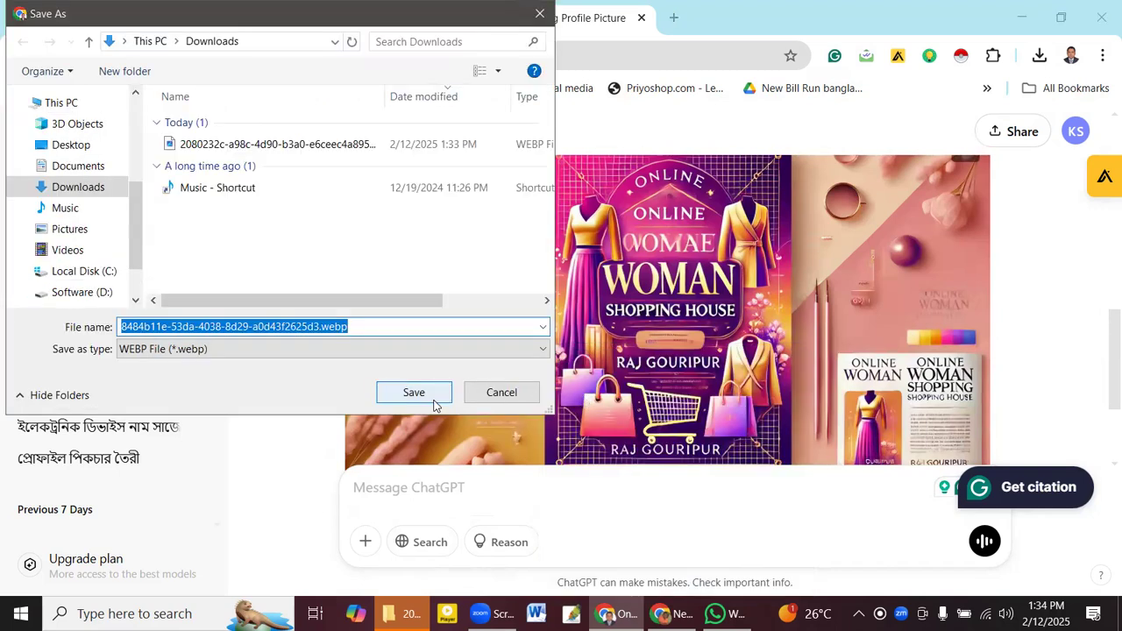
click(414, 393)
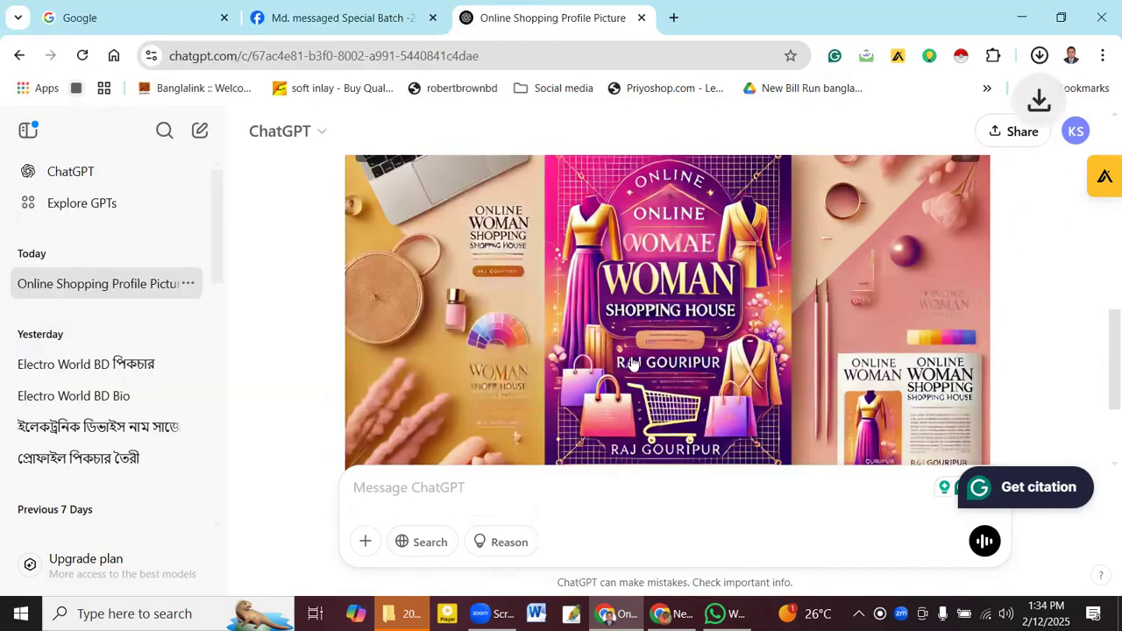
click(1010, 17)
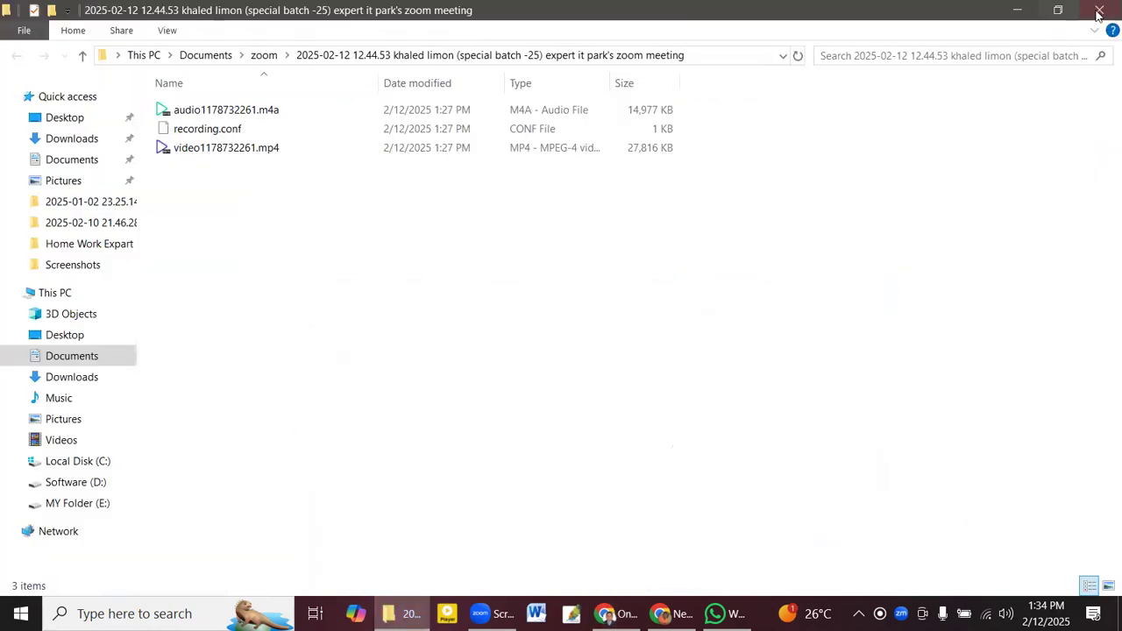
click(1098, 12)
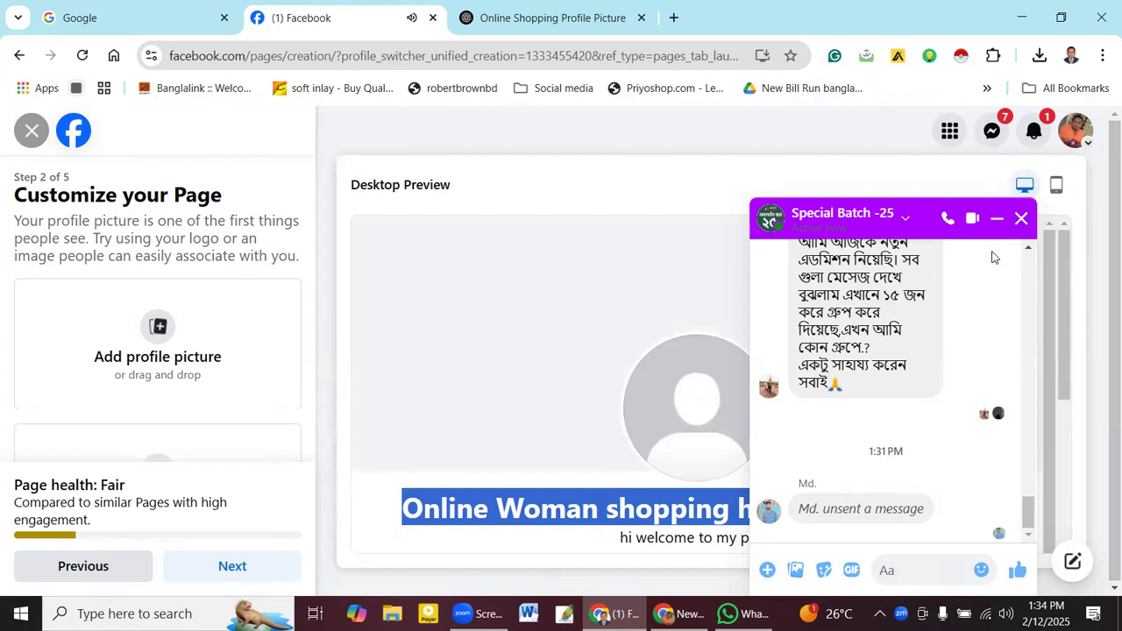
click(170, 340)
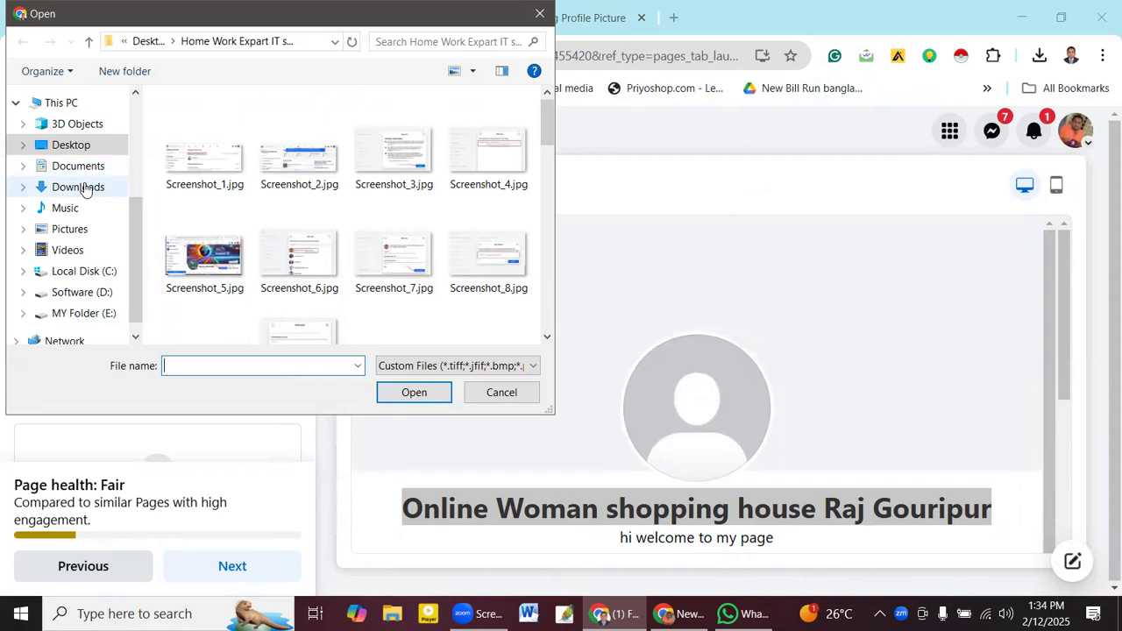
click(88, 186)
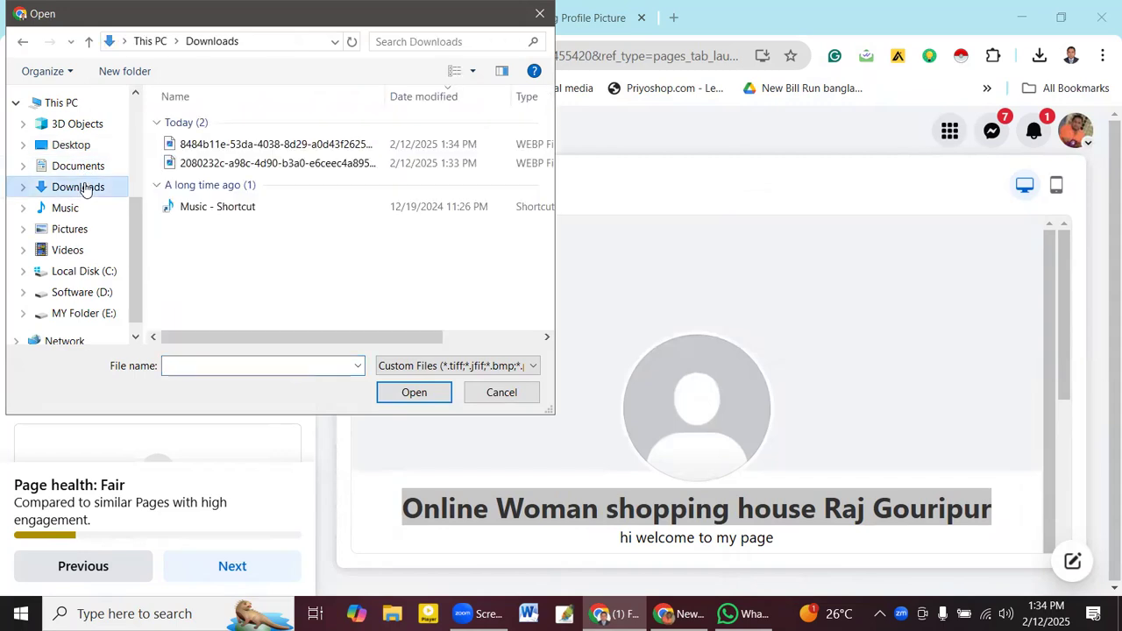
click(220, 163)
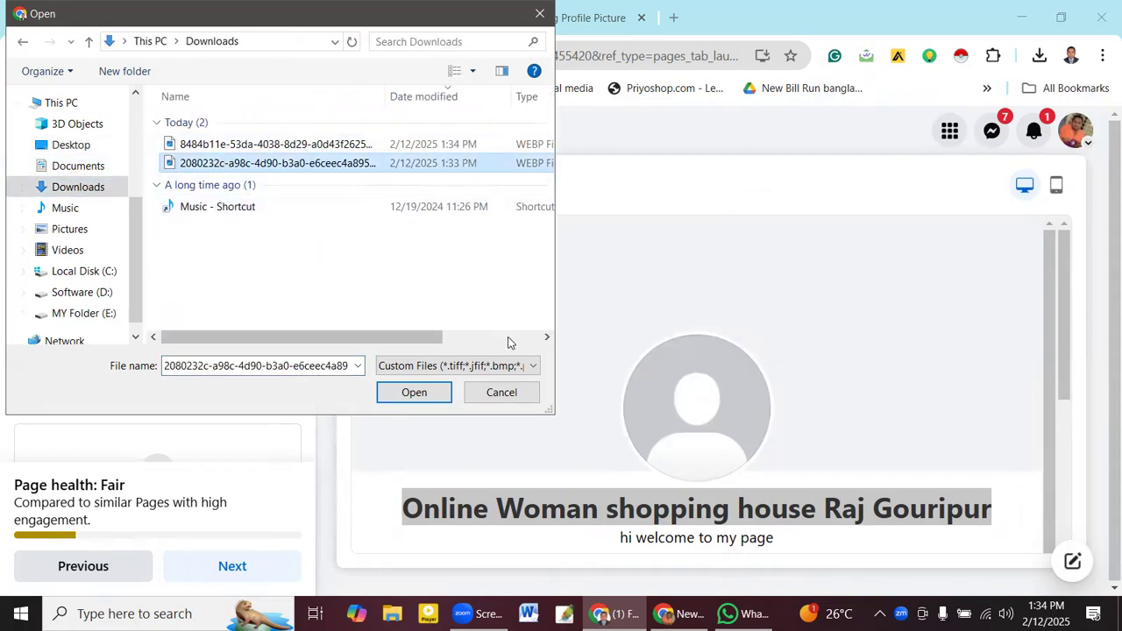
click(503, 73)
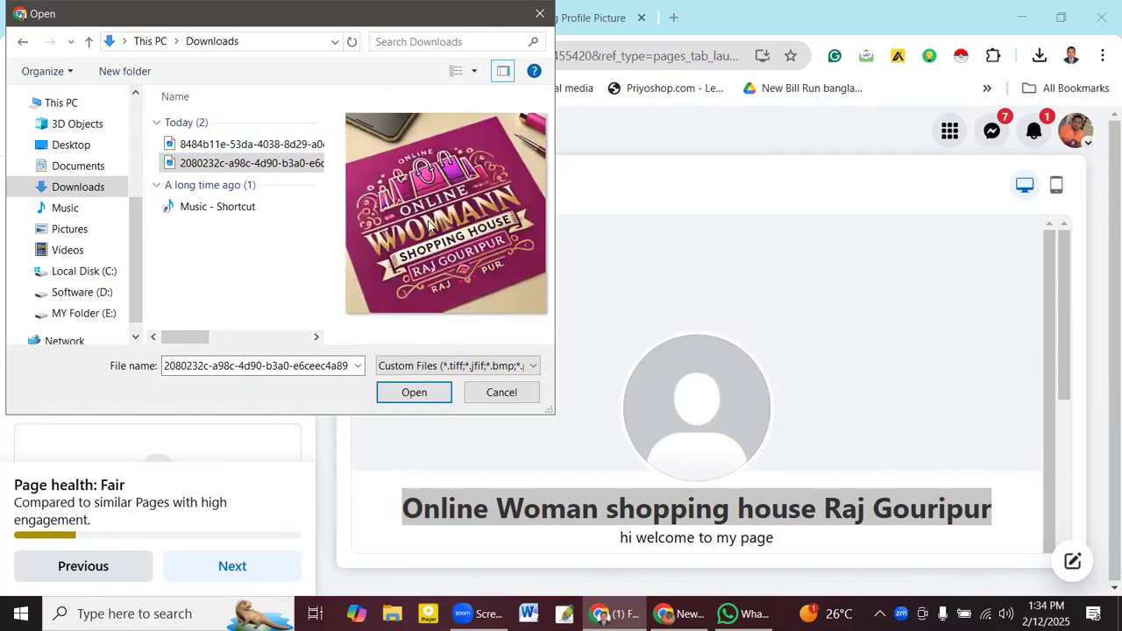
click(427, 392)
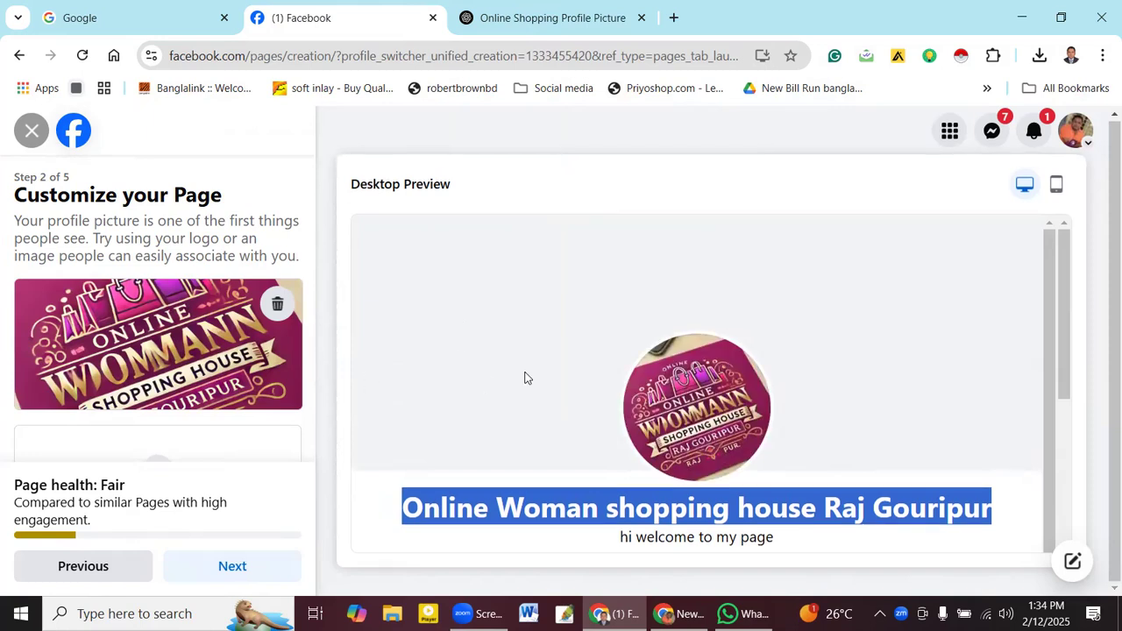
- Add the image starting with 8484b11e from Downloads as the Page's cover photo
scroll(1066, 326, down, 2)
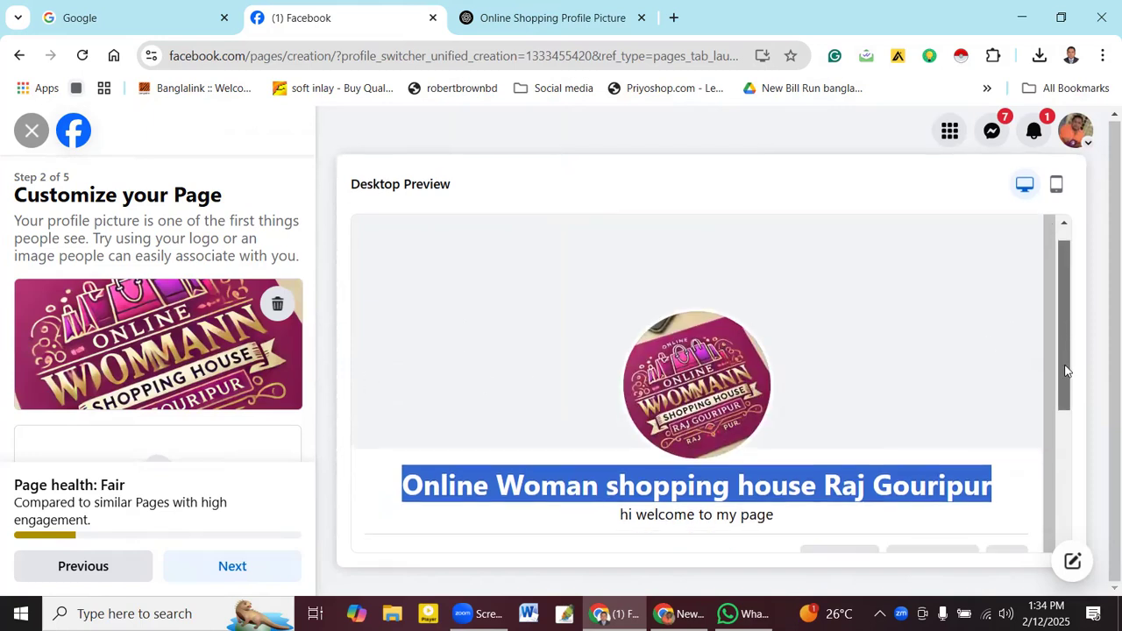
scroll(1054, 322, up, 2)
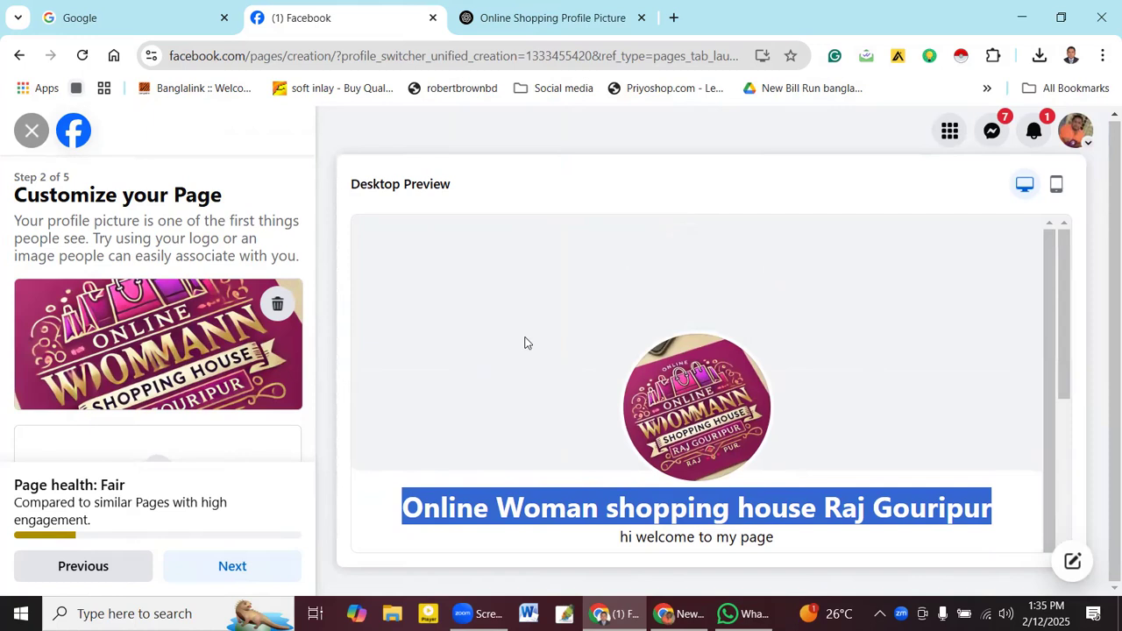
scroll(156, 365, down, 2)
click(157, 355)
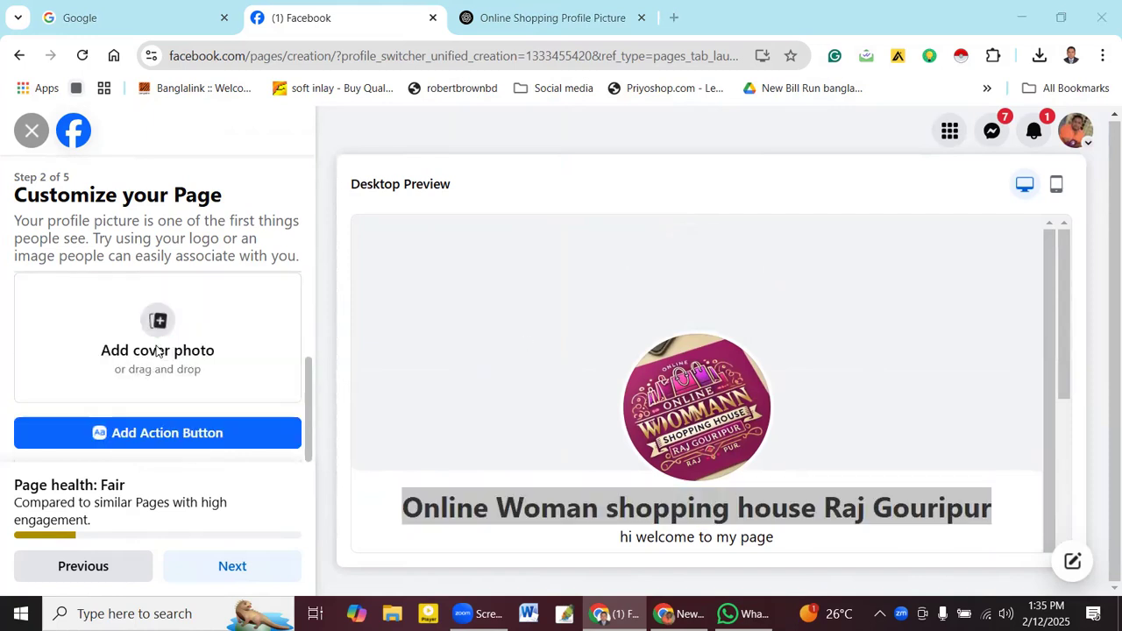
click(259, 163)
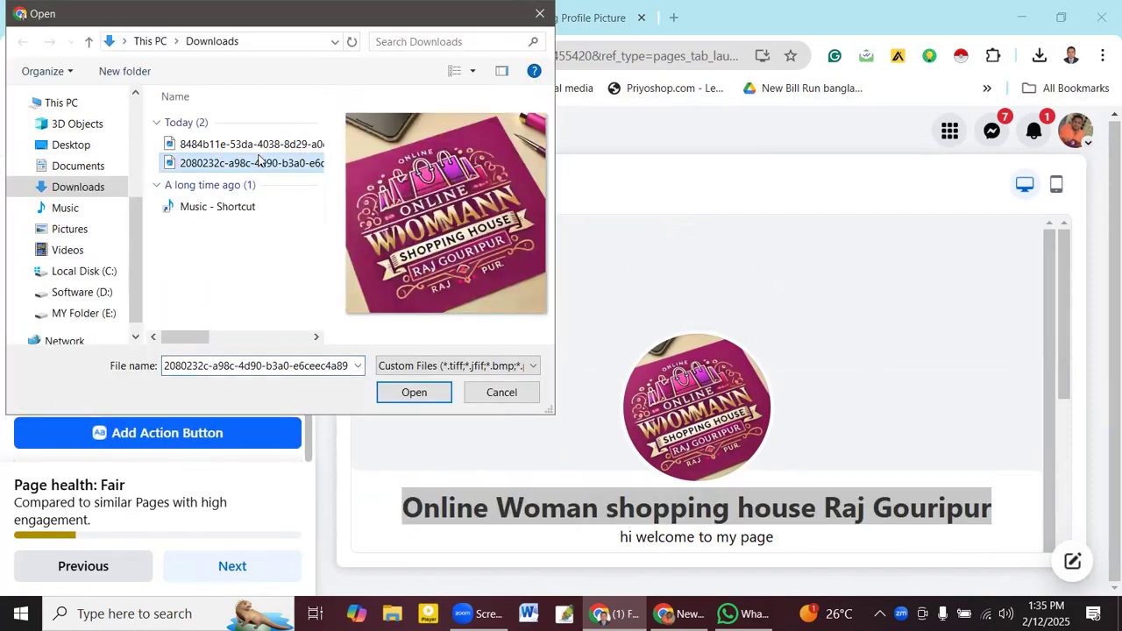
click(263, 144)
click(398, 395)
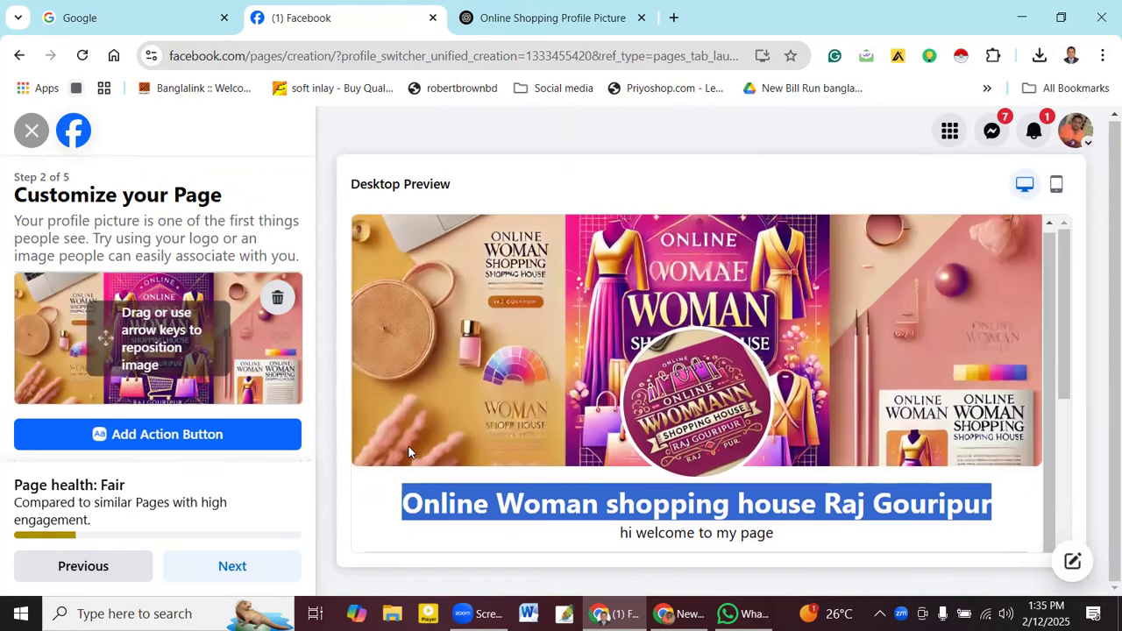
click(943, 543)
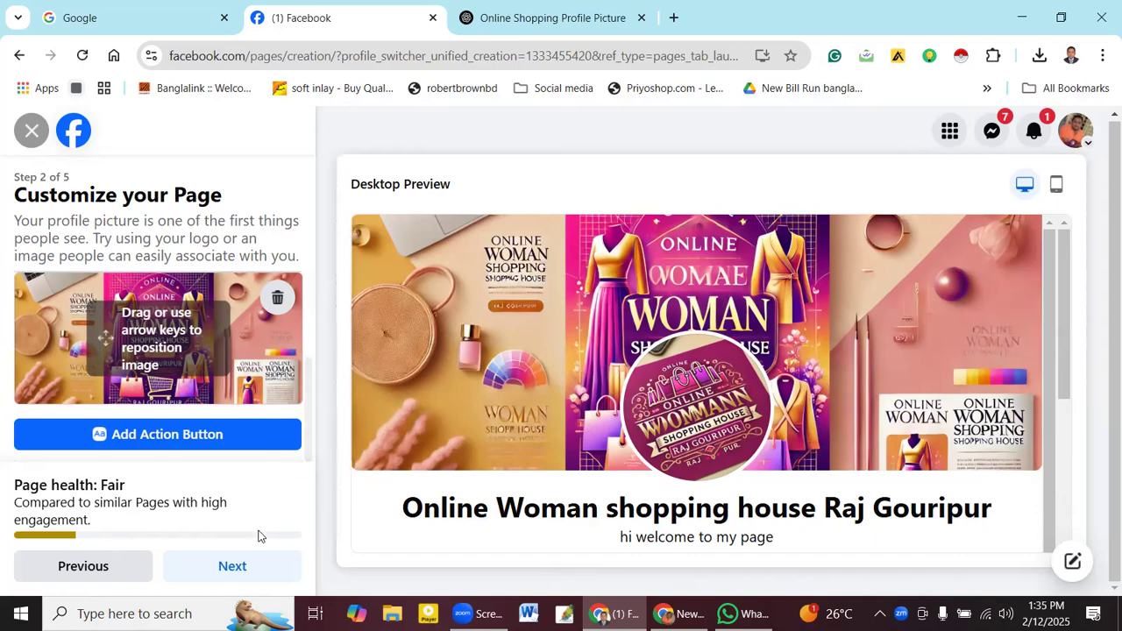
- Finish the remaining Page setup stages, skipping the WhatsApp connection and inviting no friends
click(249, 570)
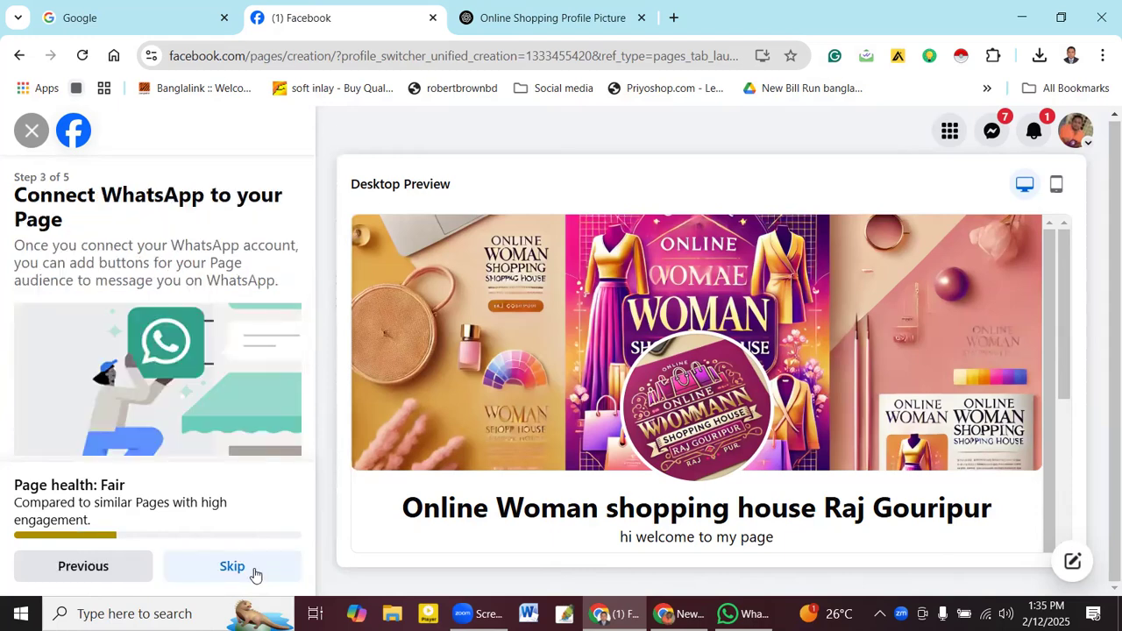
click(233, 567)
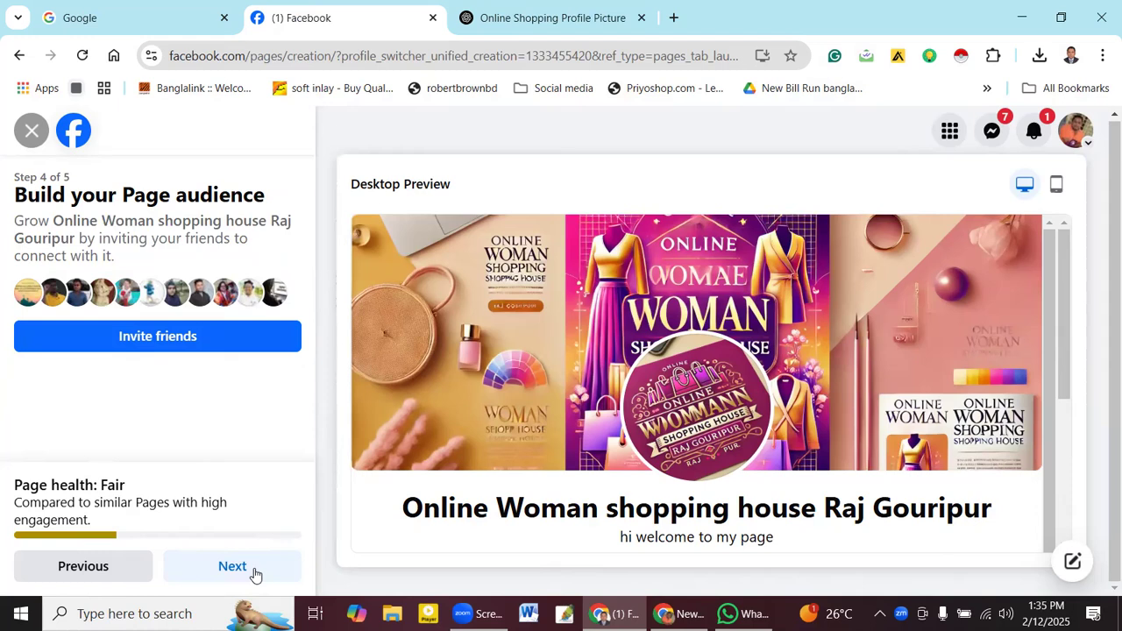
scroll(276, 410, down, 2)
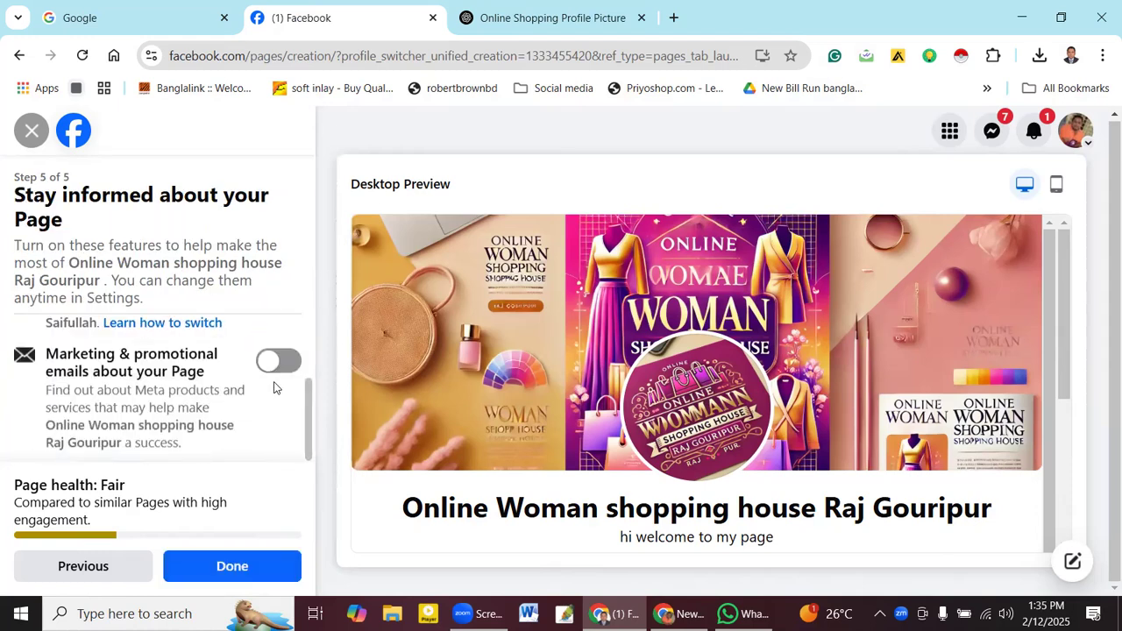
click(251, 573)
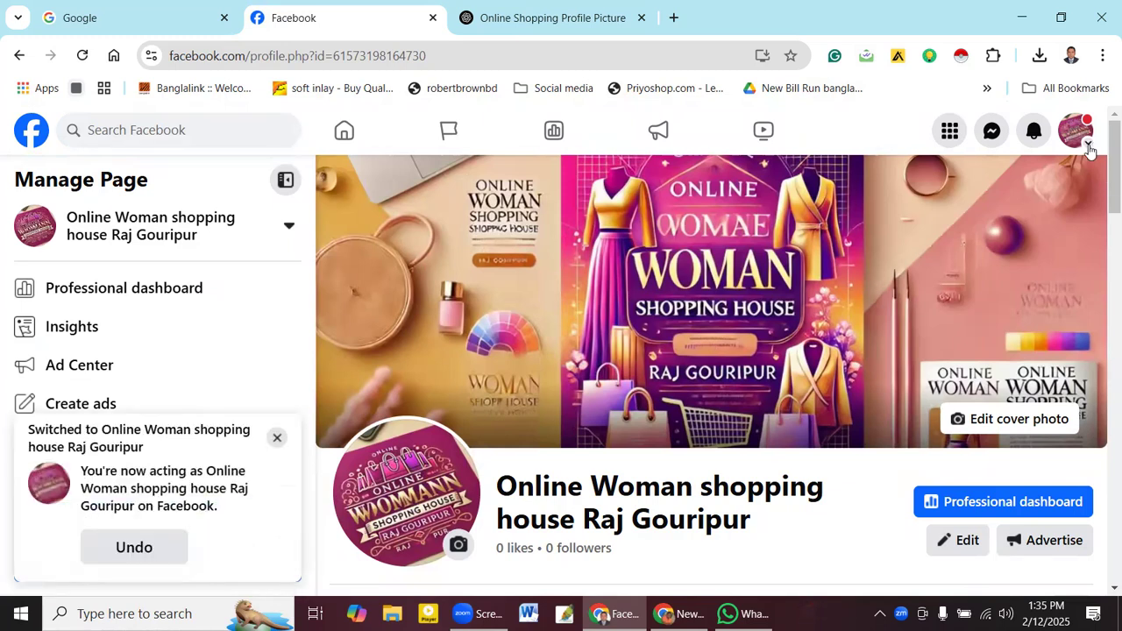
click(1087, 147)
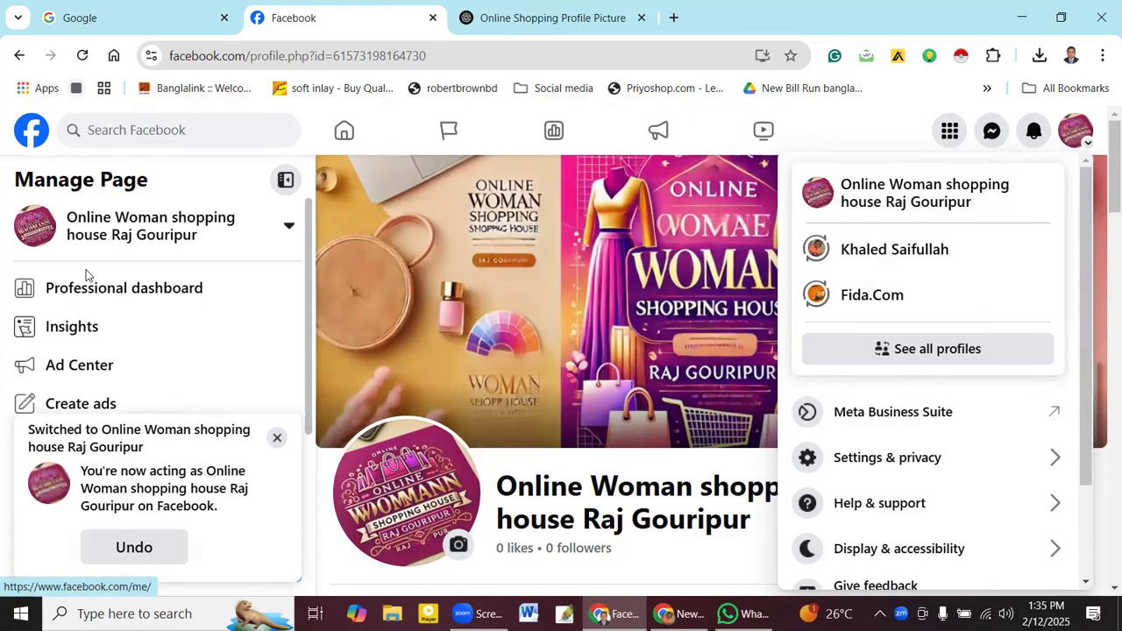
scroll(132, 339, down, 2)
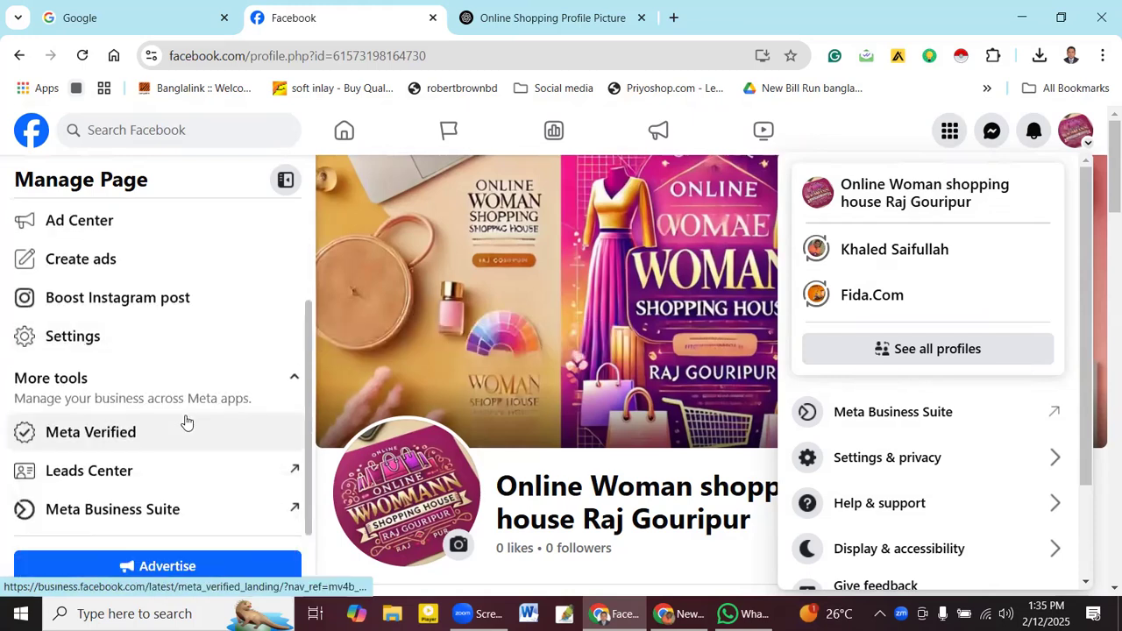
scroll(184, 421, up, 2)
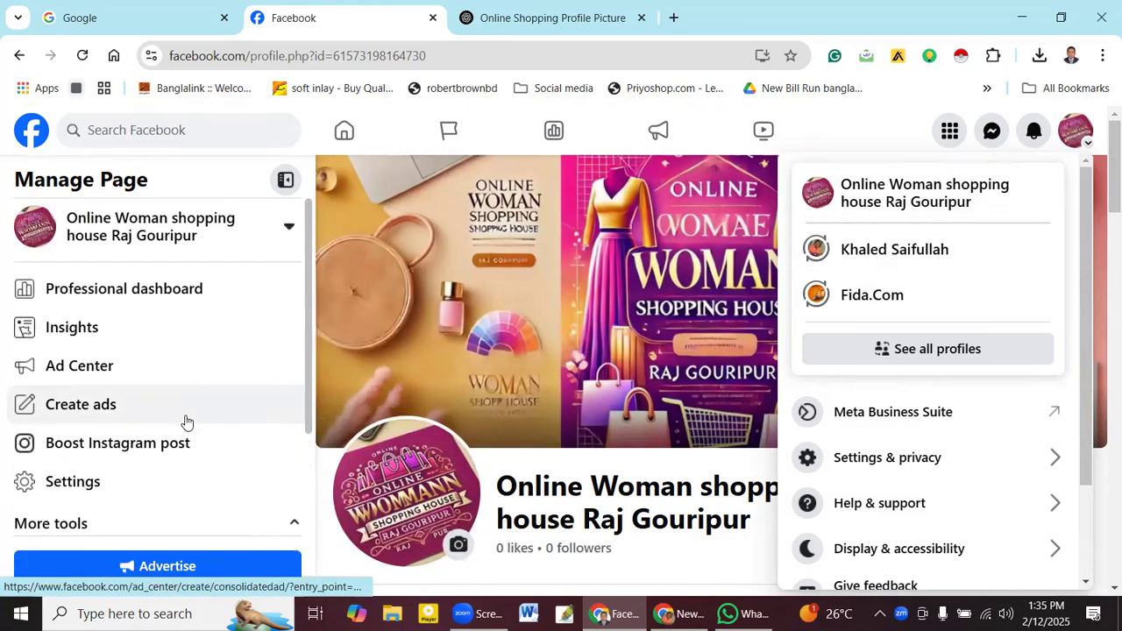
click(35, 229)
click(37, 232)
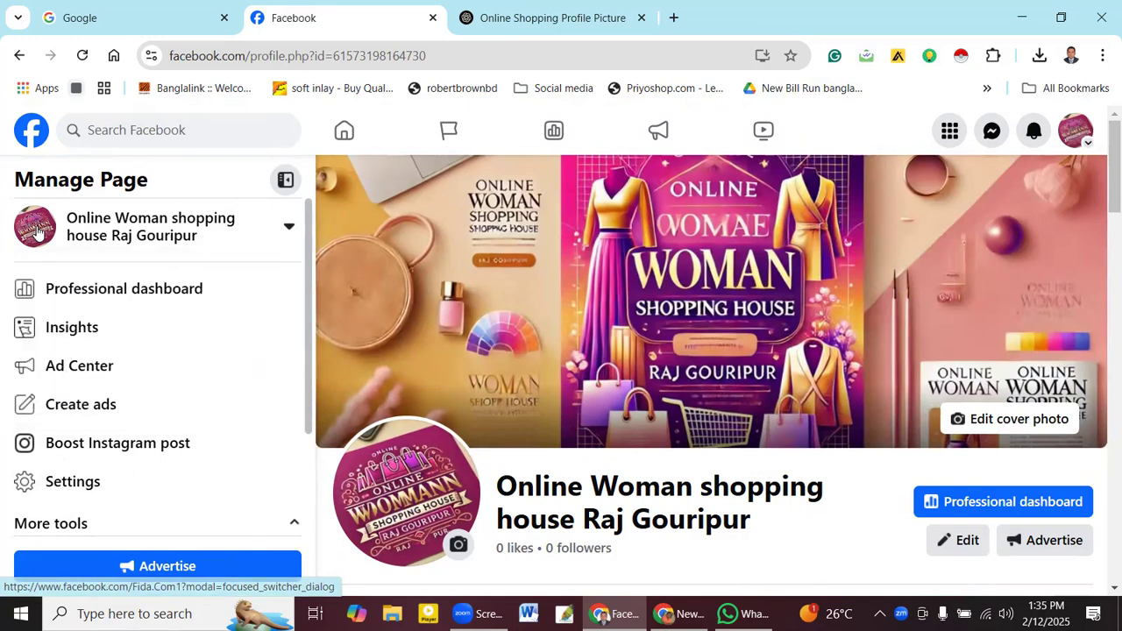
scroll(706, 305, down, 3)
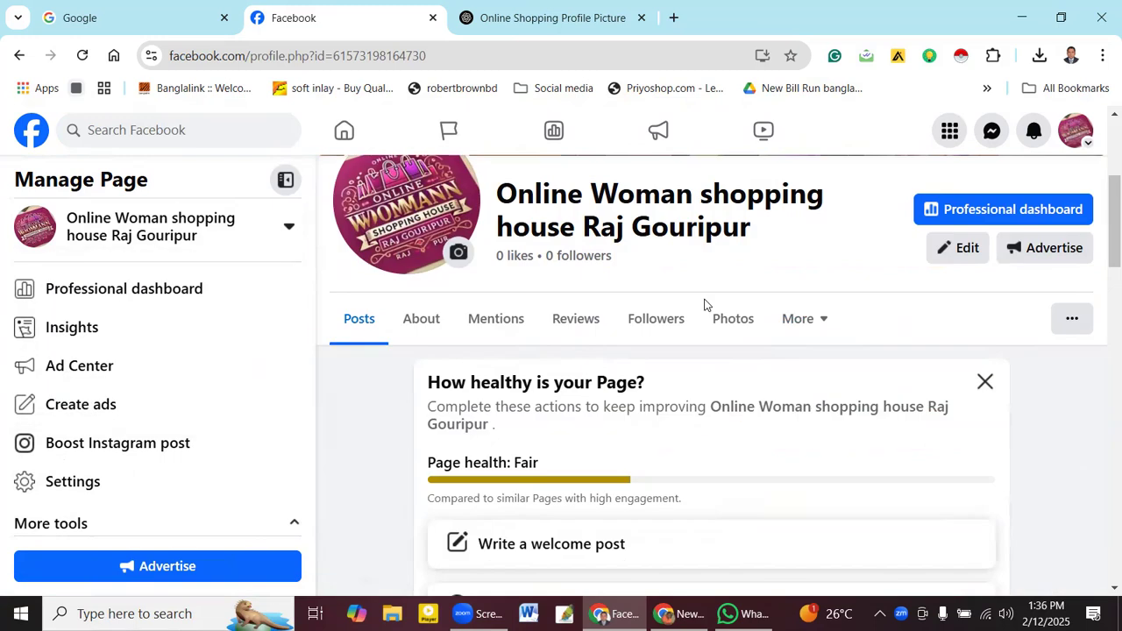
scroll(706, 307, up, 3)
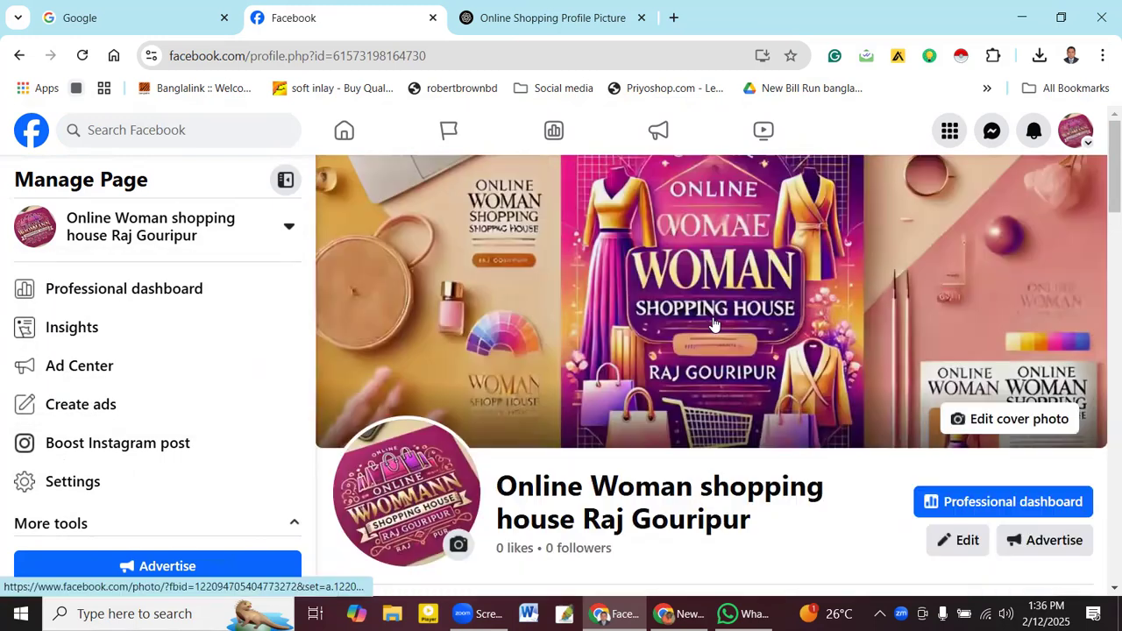
click(342, 133)
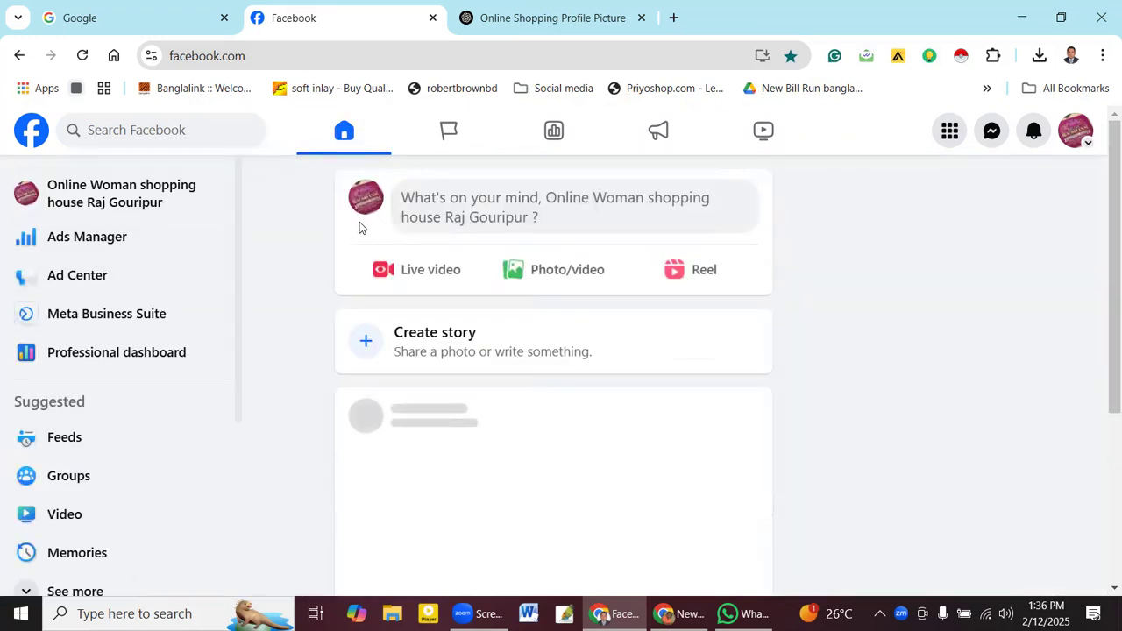
click(28, 197)
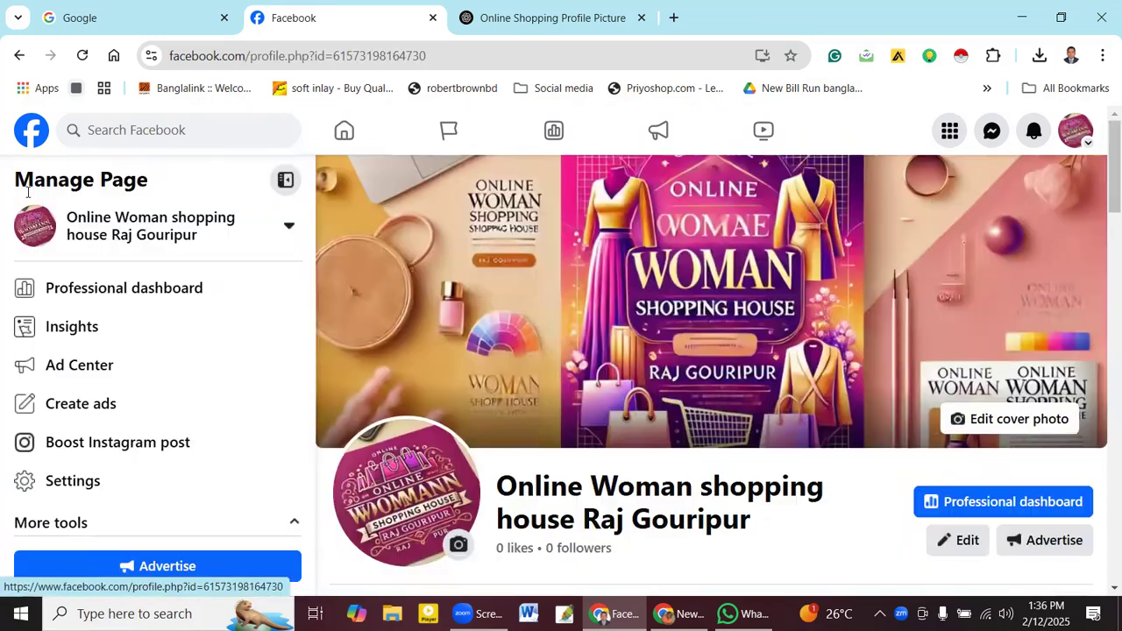
scroll(134, 390, down, 2)
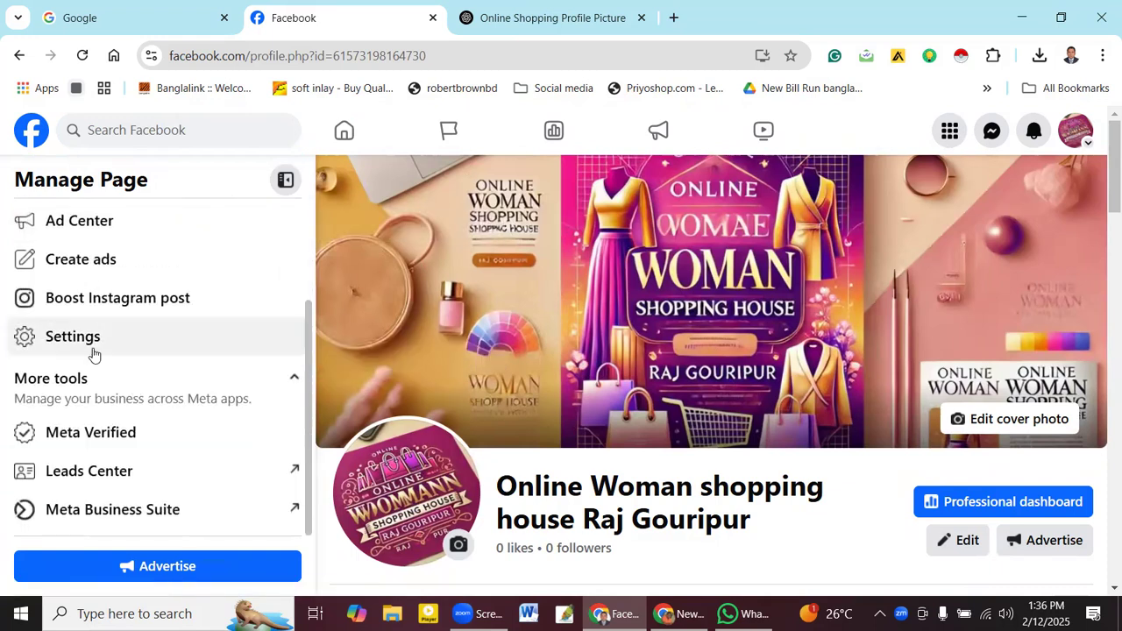
scroll(105, 368, up, 2)
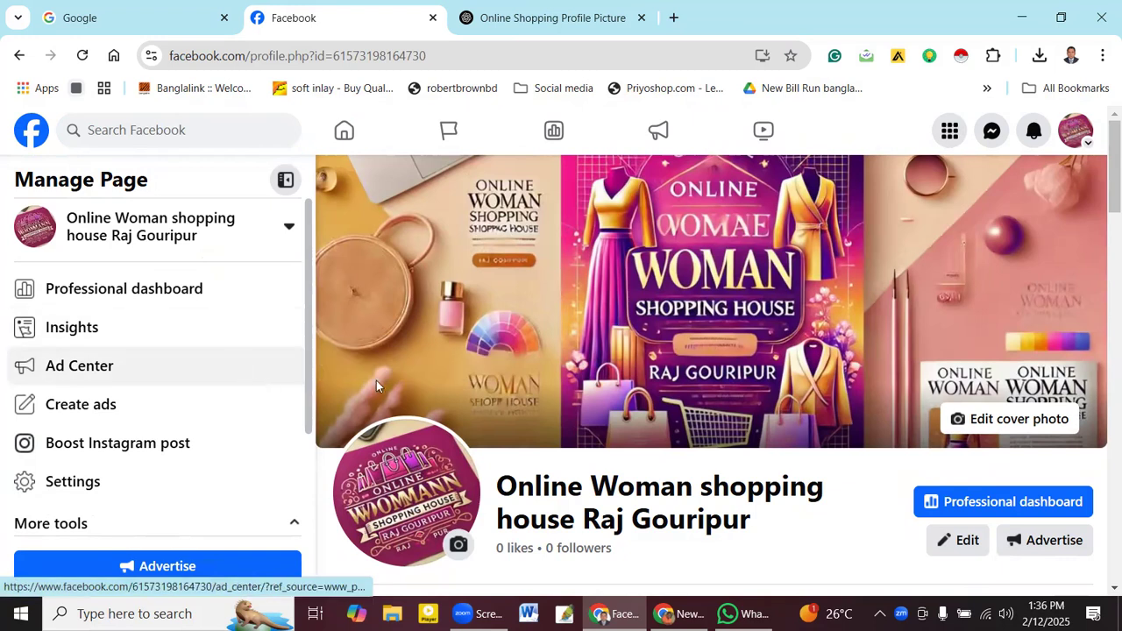
scroll(399, 383, down, 8)
scroll(423, 370, up, 3)
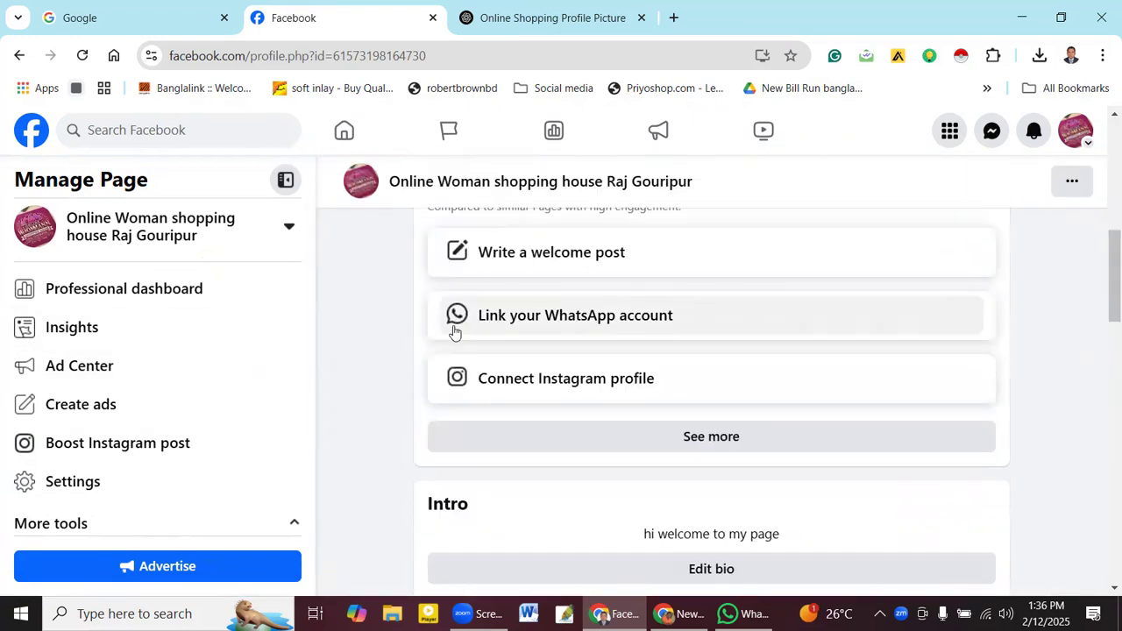
- Open the Page access management section within the Page setup settings
scroll(413, 366, up, 3)
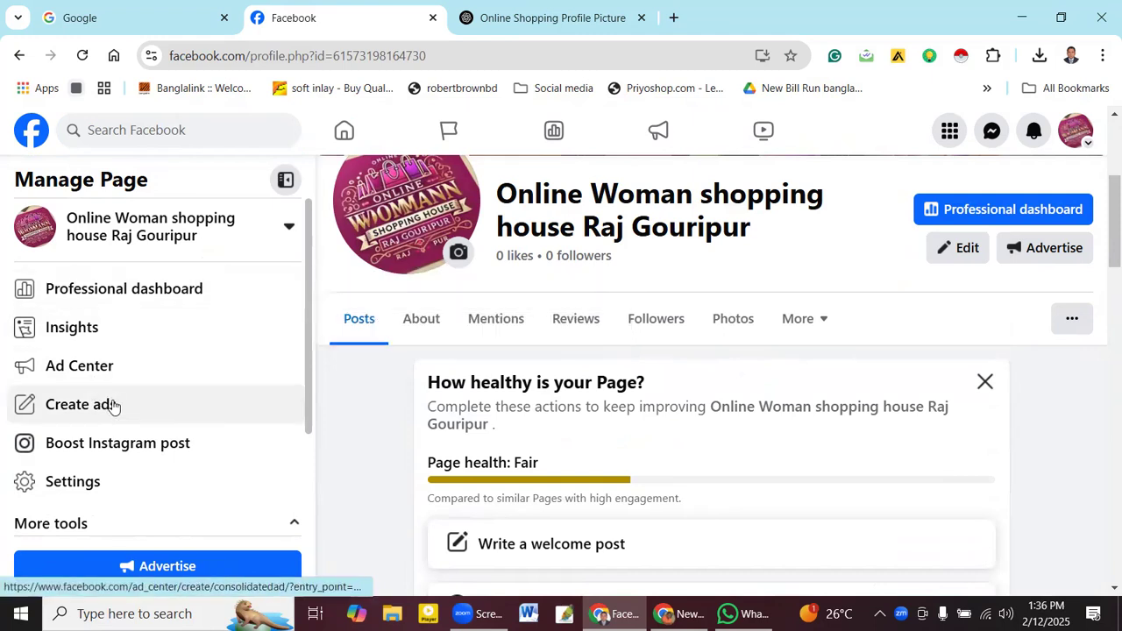
scroll(120, 417, down, 2)
click(119, 344)
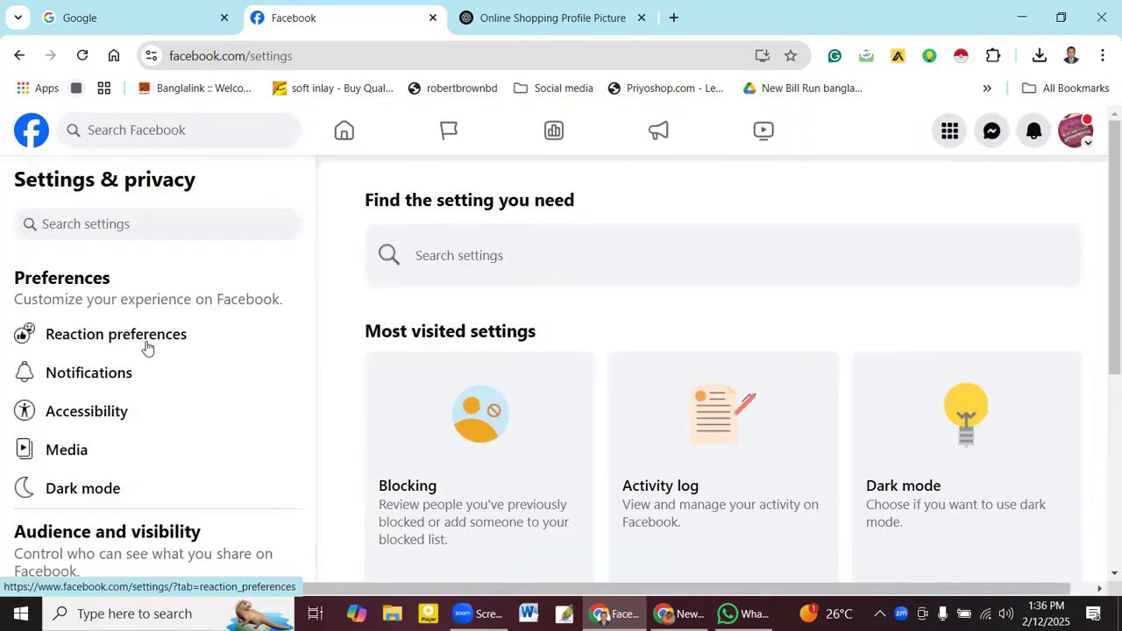
scroll(145, 382, down, 3)
click(126, 473)
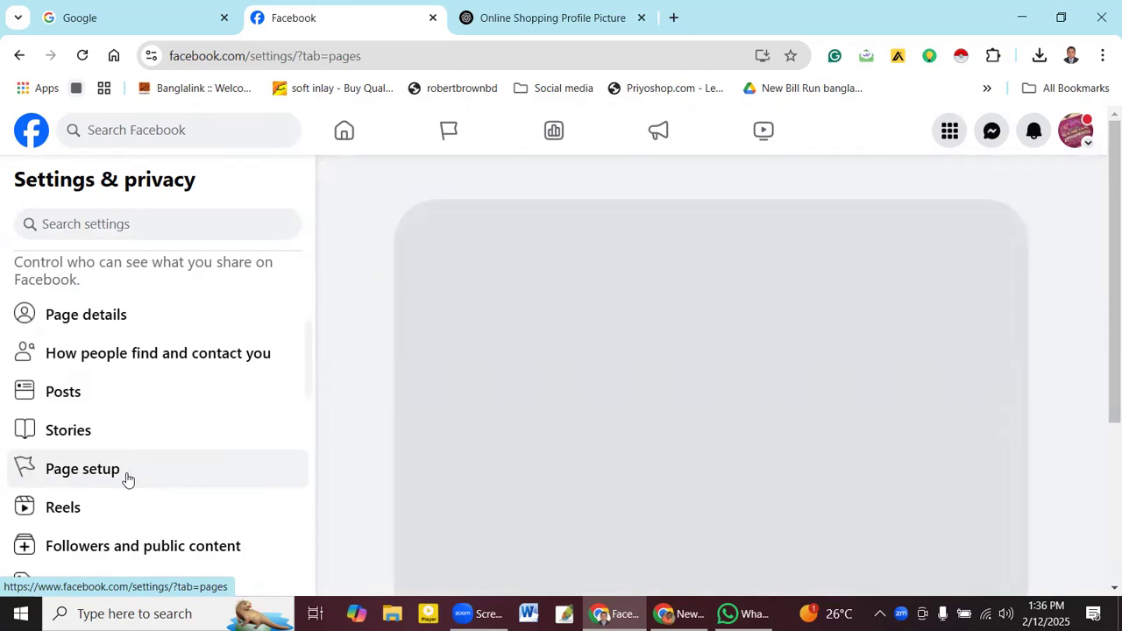
click(751, 349)
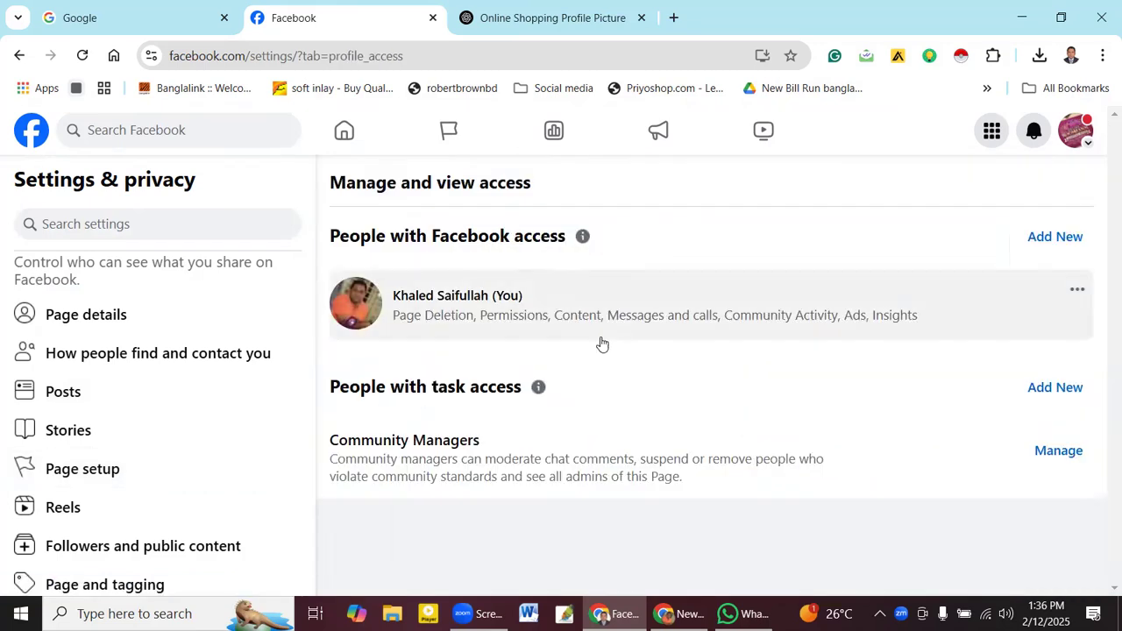
- Start granting a new person Facebook access to the Page, searching by name and choosing the first matching person
click(1028, 246)
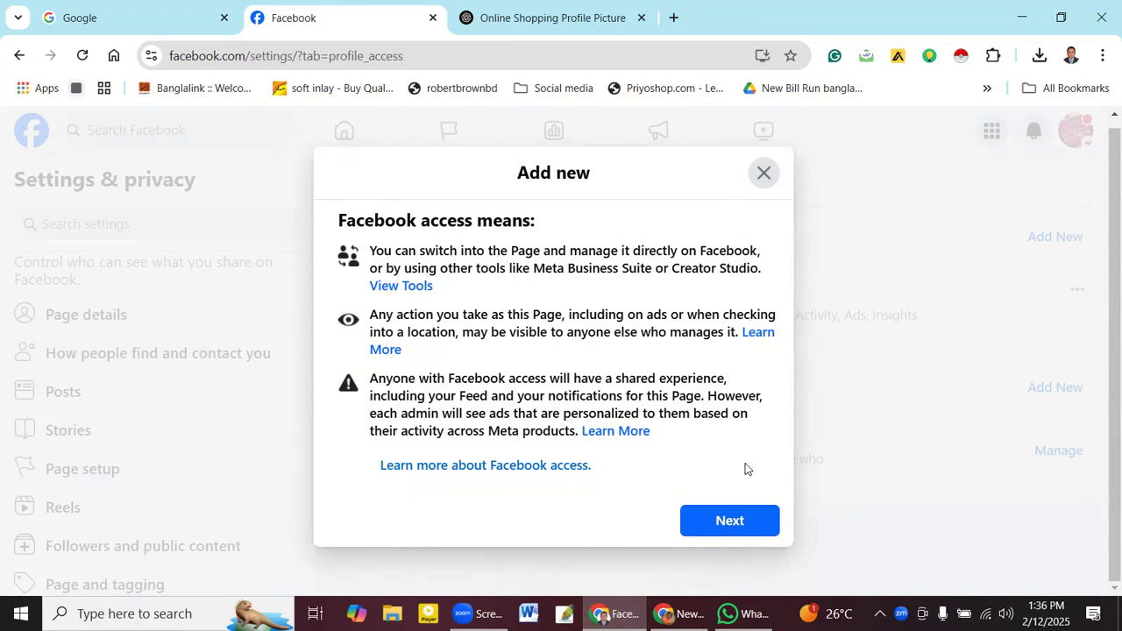
click(744, 521)
click(496, 264)
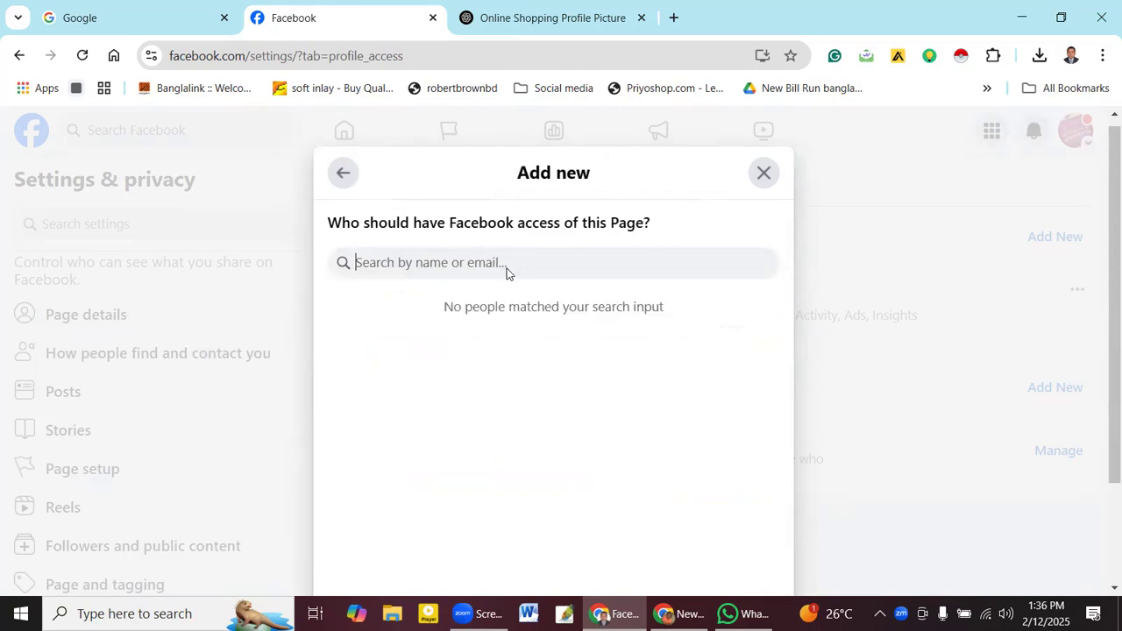
key(ctrl+t)
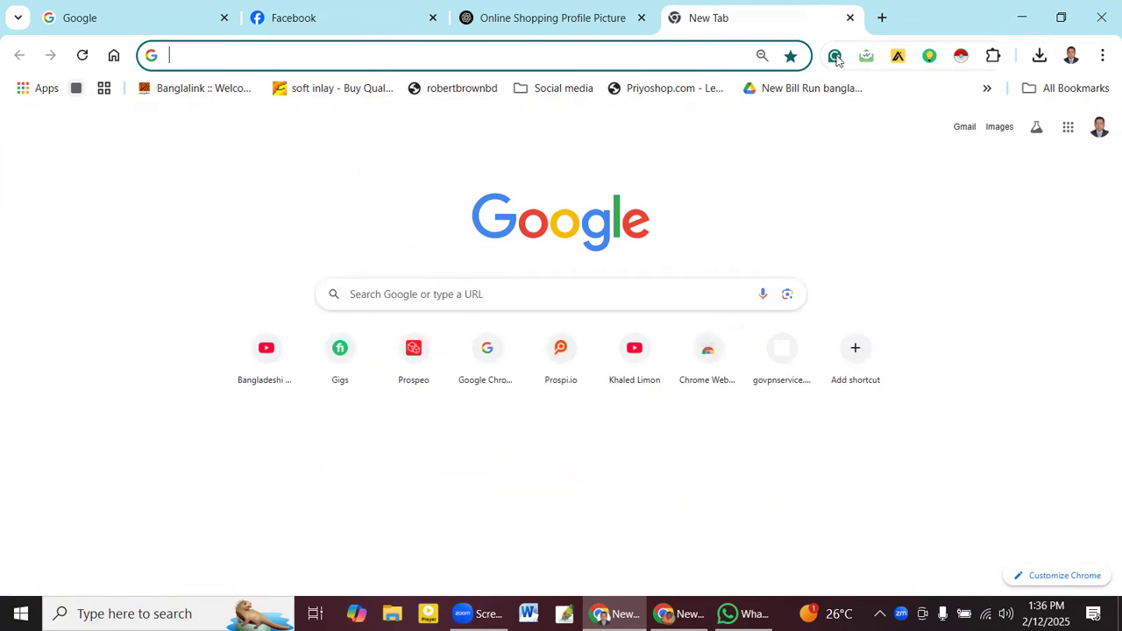
click(849, 18)
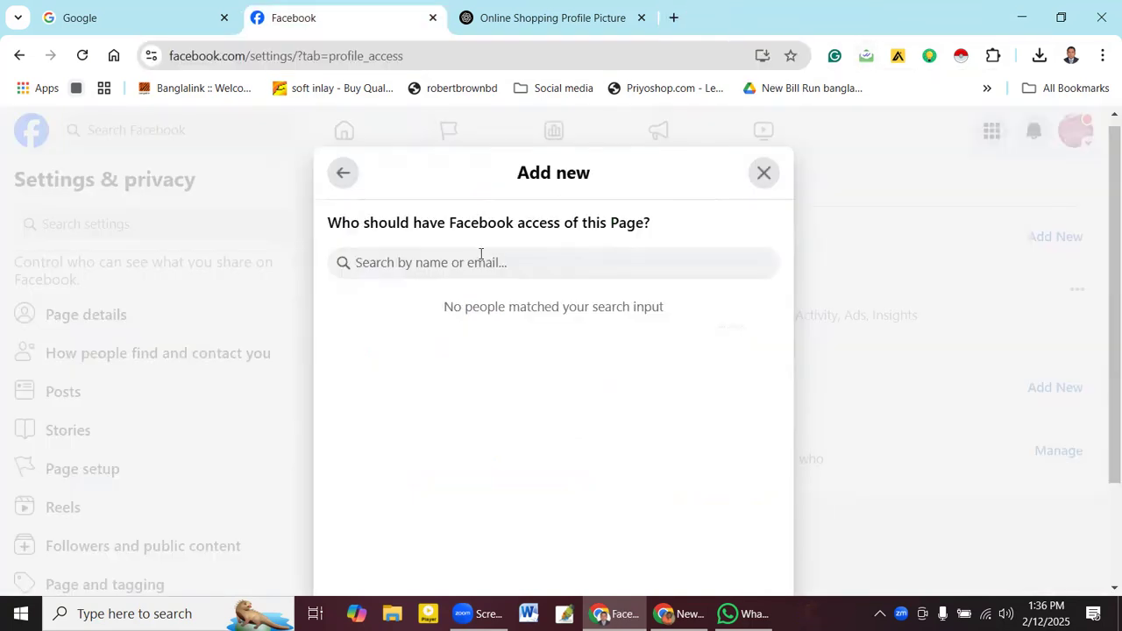
text(TA)
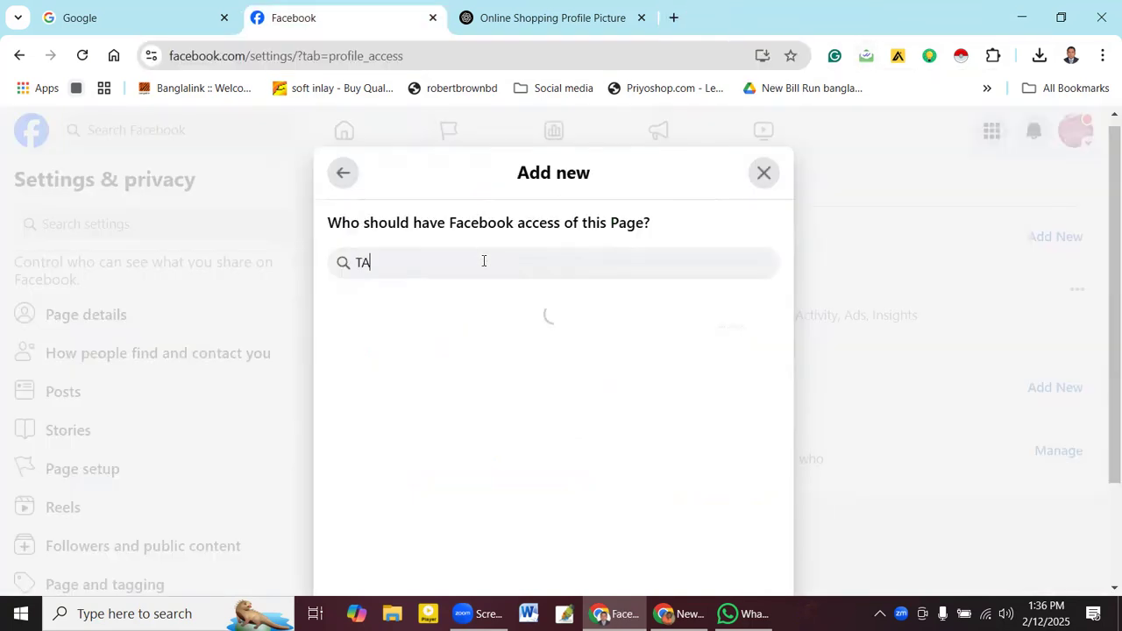
key(BackSpace)
text(a)
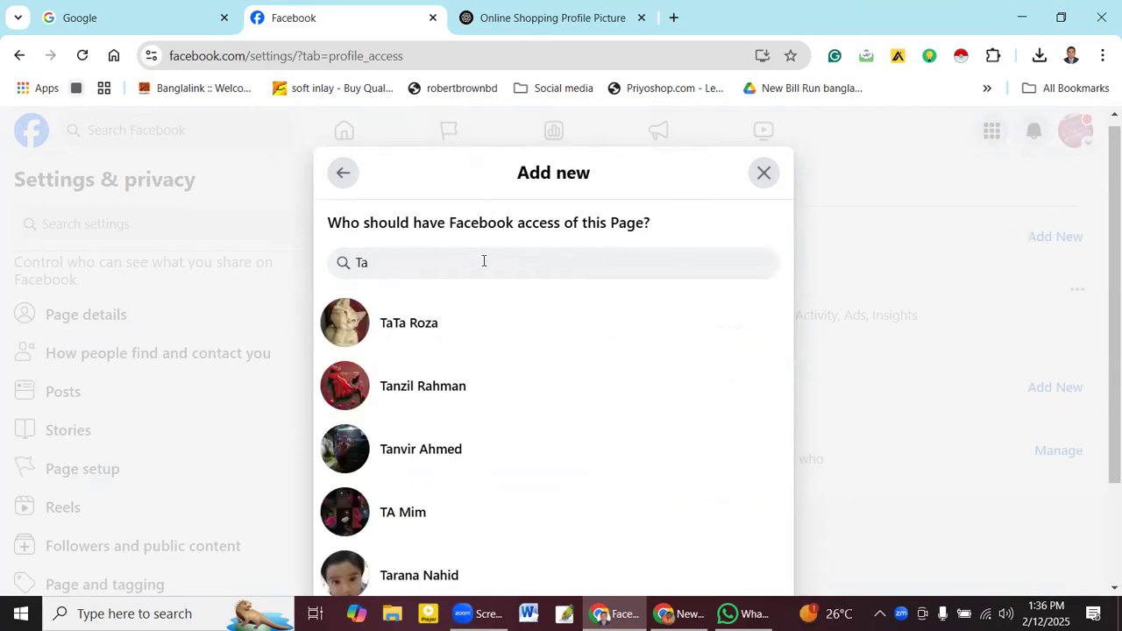
click(474, 327)
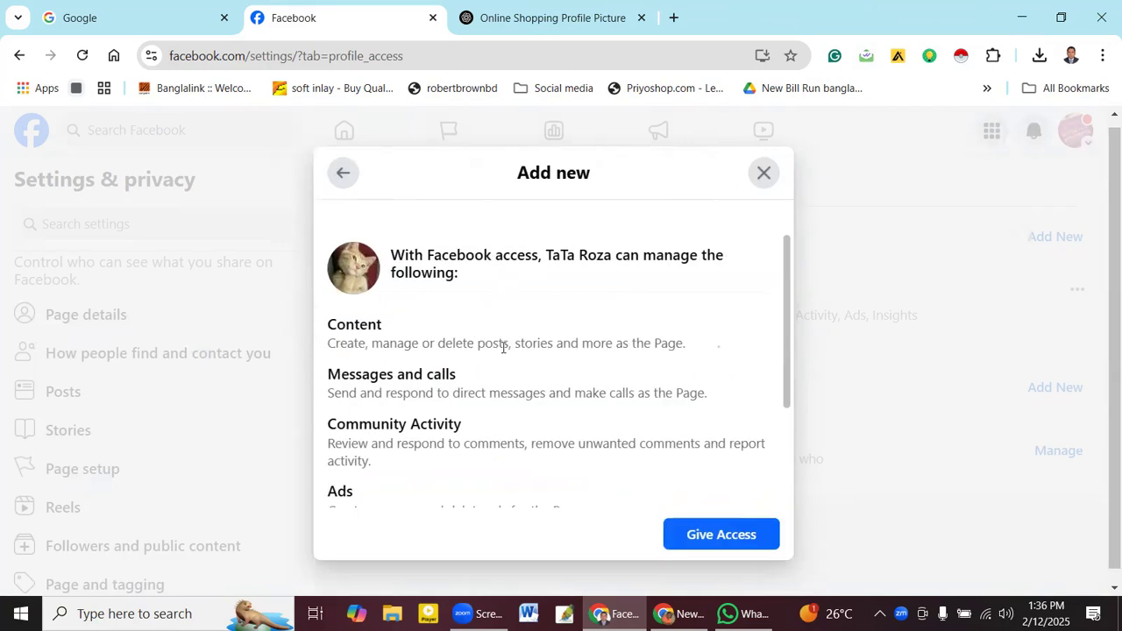
- Allow the chosen person to have full control of the Page and give them access
drag(786, 343, 778, 491)
click(759, 456)
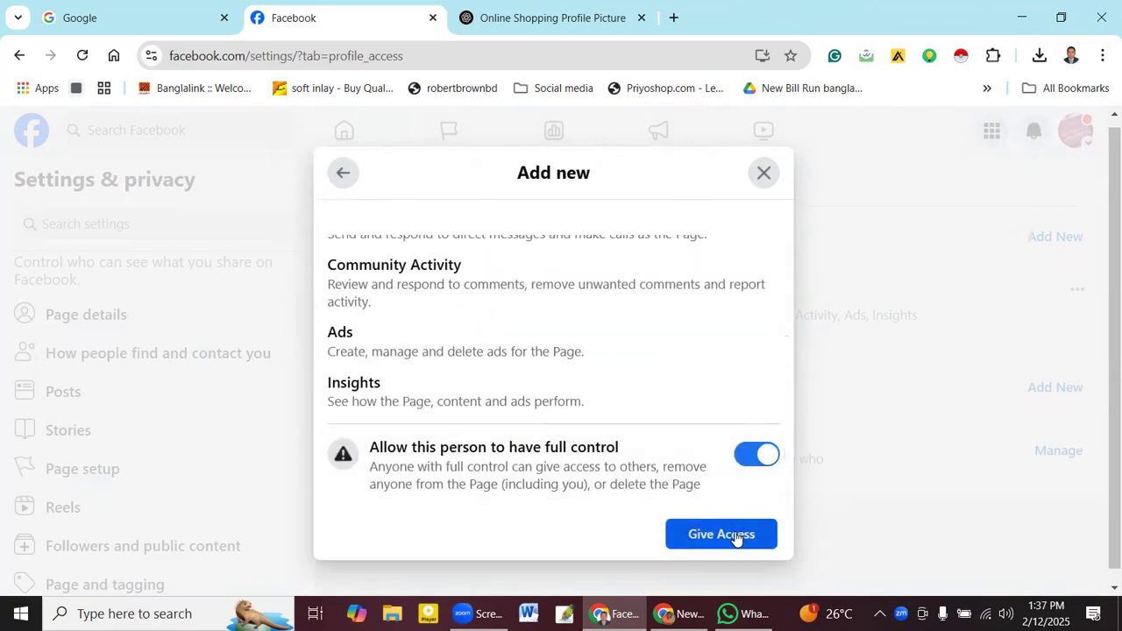
click(734, 532)
- Try to confirm the full-control access by entering the Facebook profile password
click(514, 388)
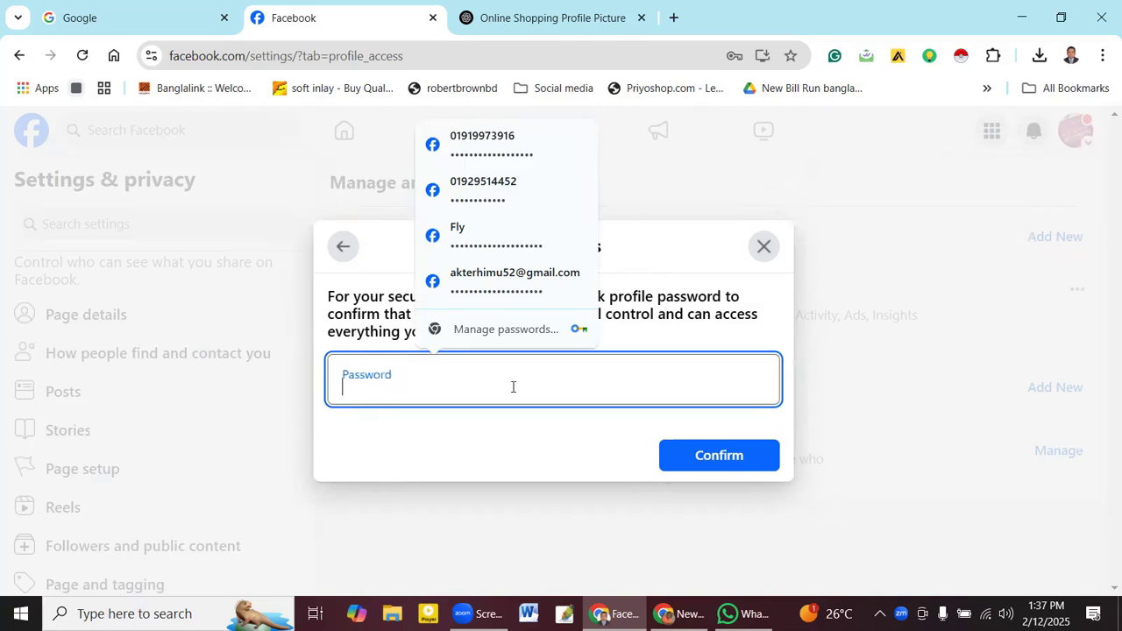
text(••)
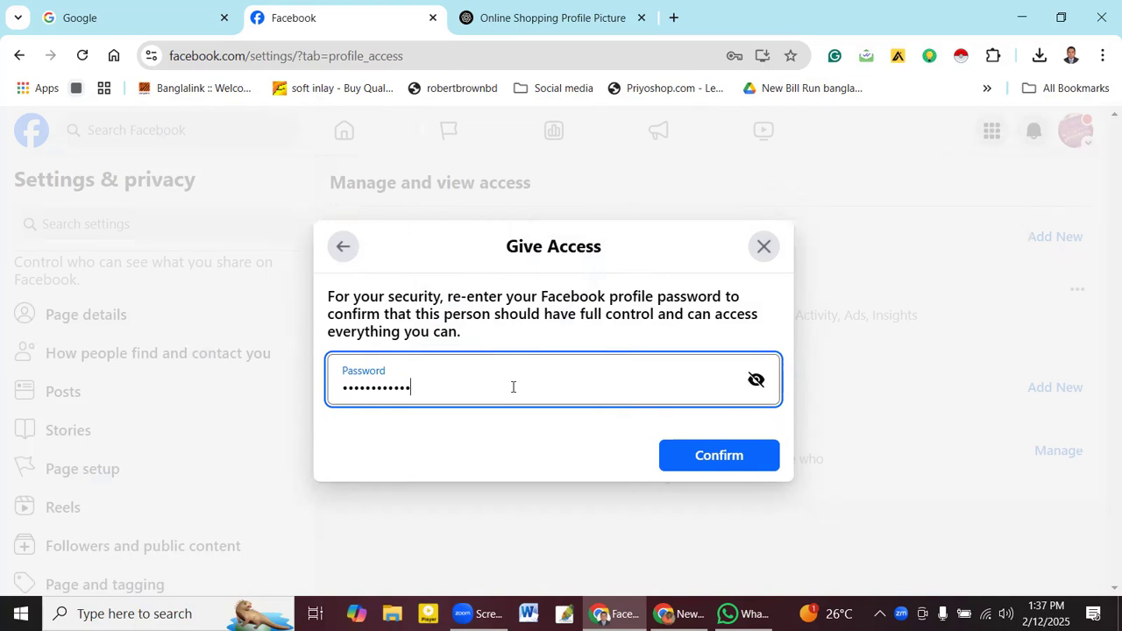
click(711, 462)
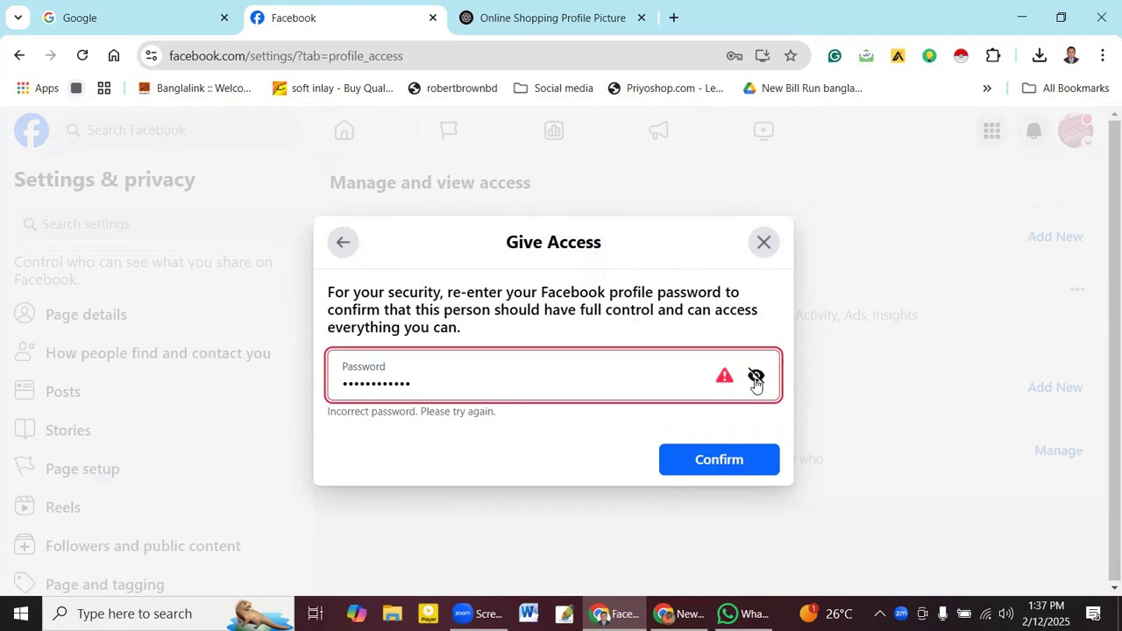
- Reveal the entered Facebook profile password and clear it from the password field
click(757, 376)
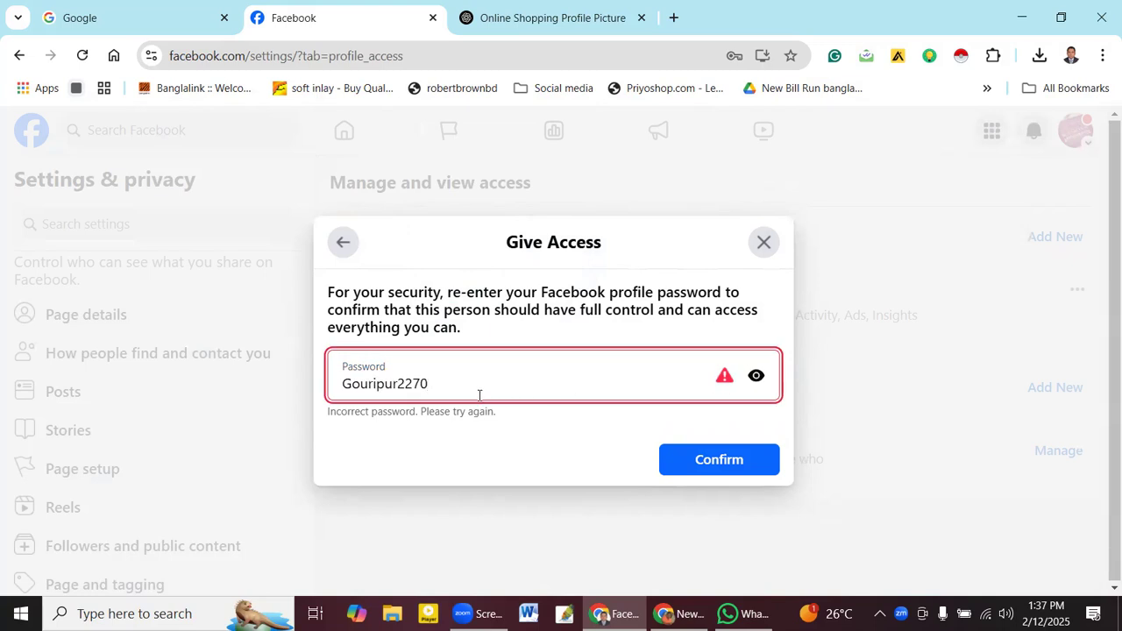
key(BackSpace)
key(BackSpace)
key(BackSpace)
key(BackSpace)
key(BackSpace)
key(BackSpace)
key(BackSpace)
key(BackSpace)
key(BackSpace)
key(BackSpace)
key(BackSpace)
key(BackSpace)
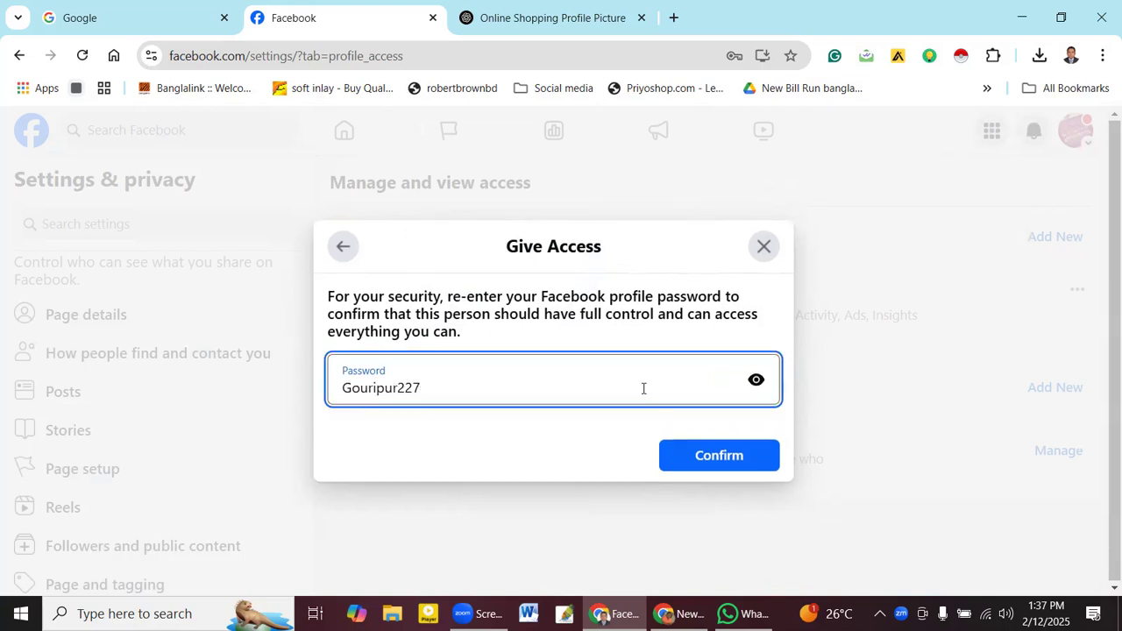
text(G)
key(BackSpace)
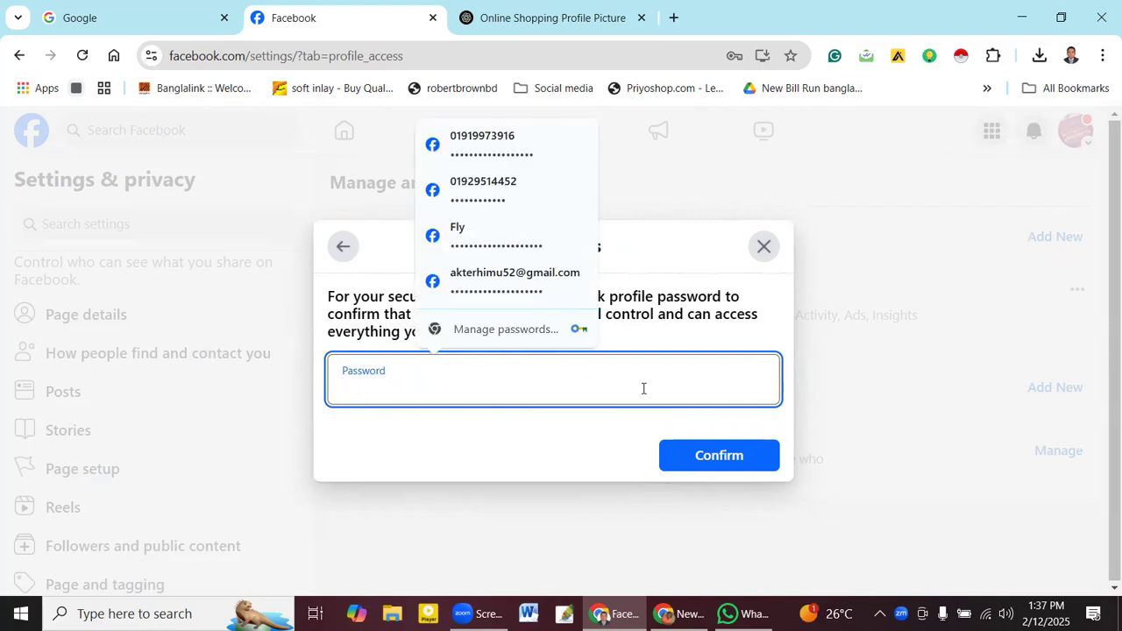
- Confirm the access with the first saved account password, unlocking it with the Windows PIN, and decline saving the password in the browser
click(537, 156)
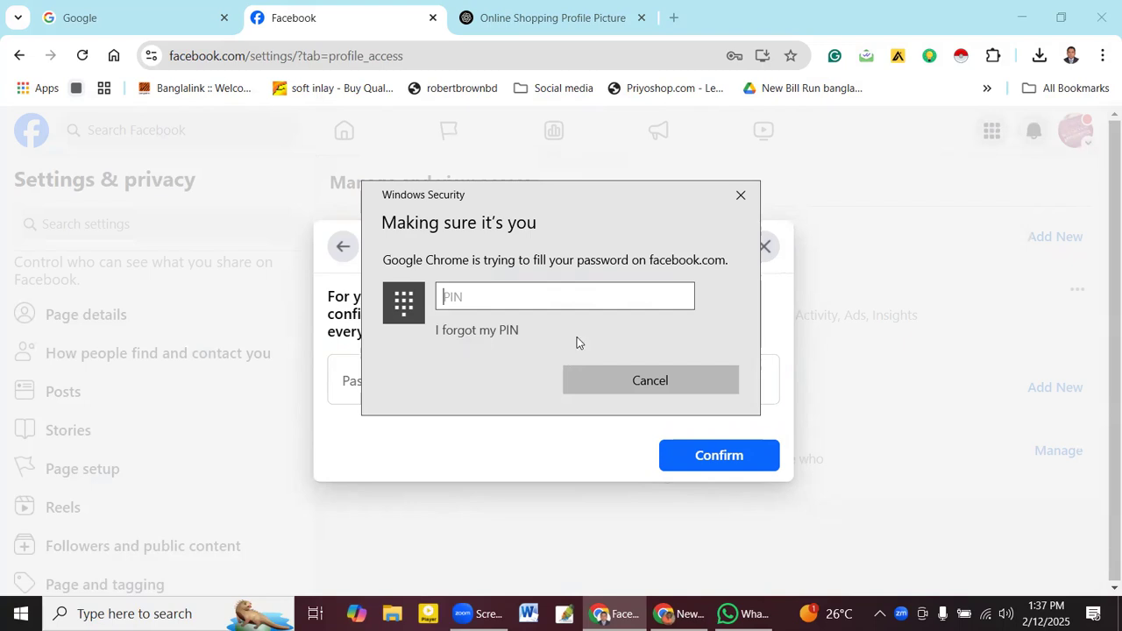
text(****)
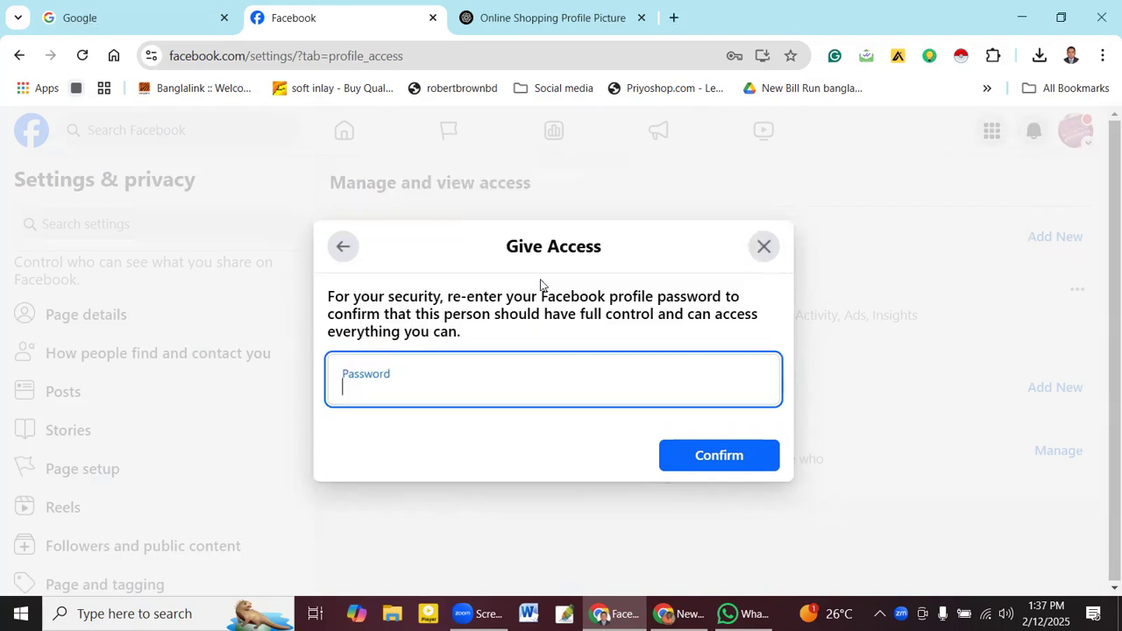
click(697, 464)
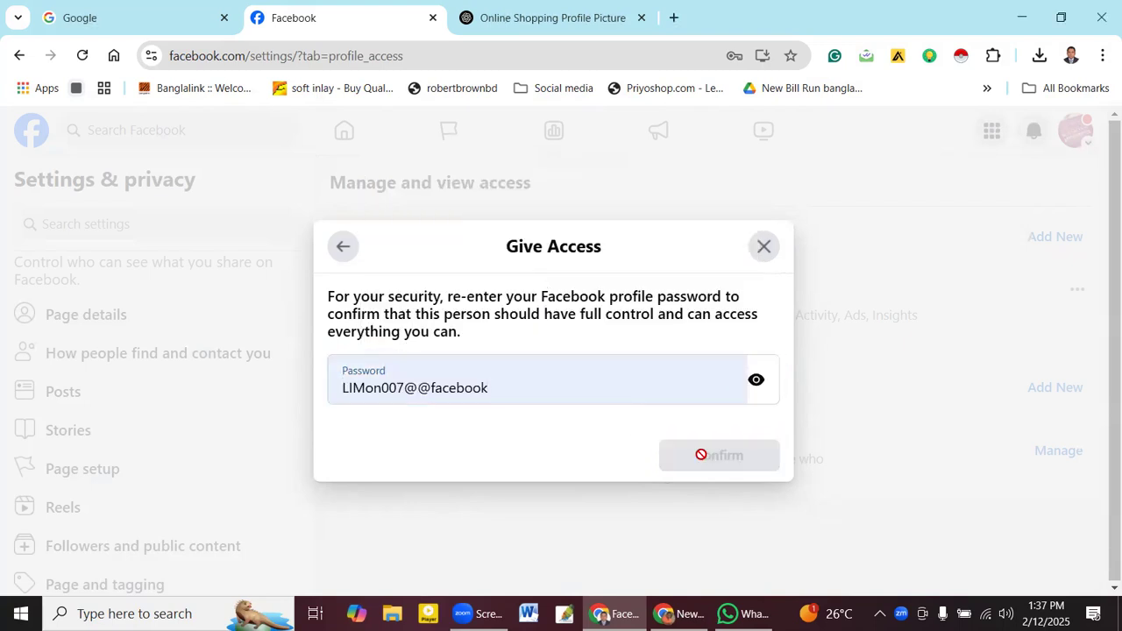
click(755, 382)
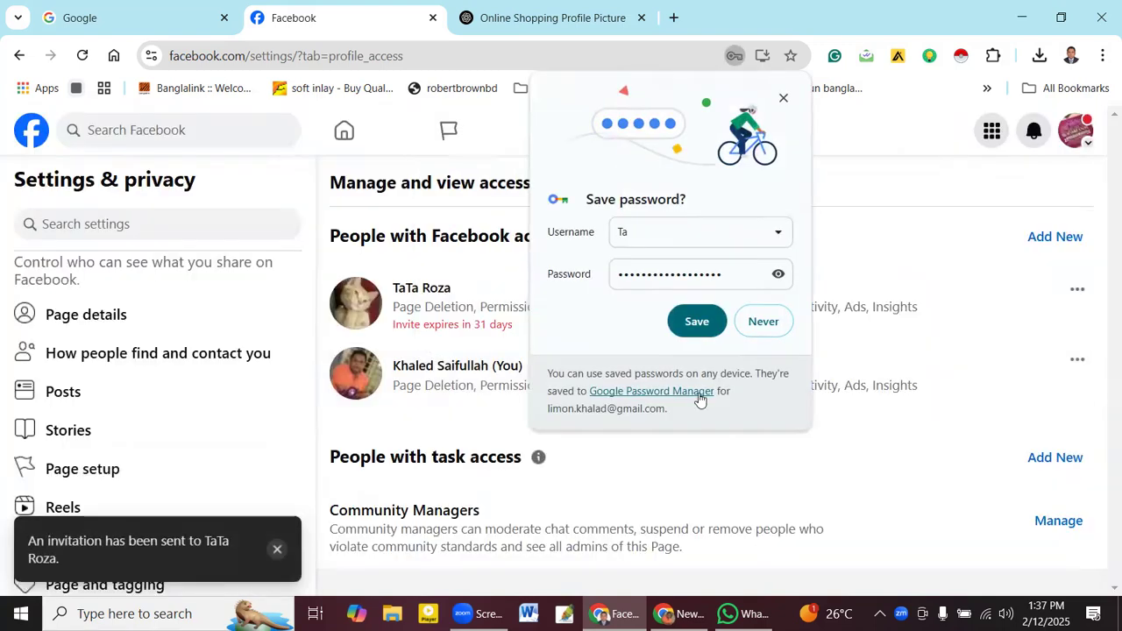
click(757, 323)
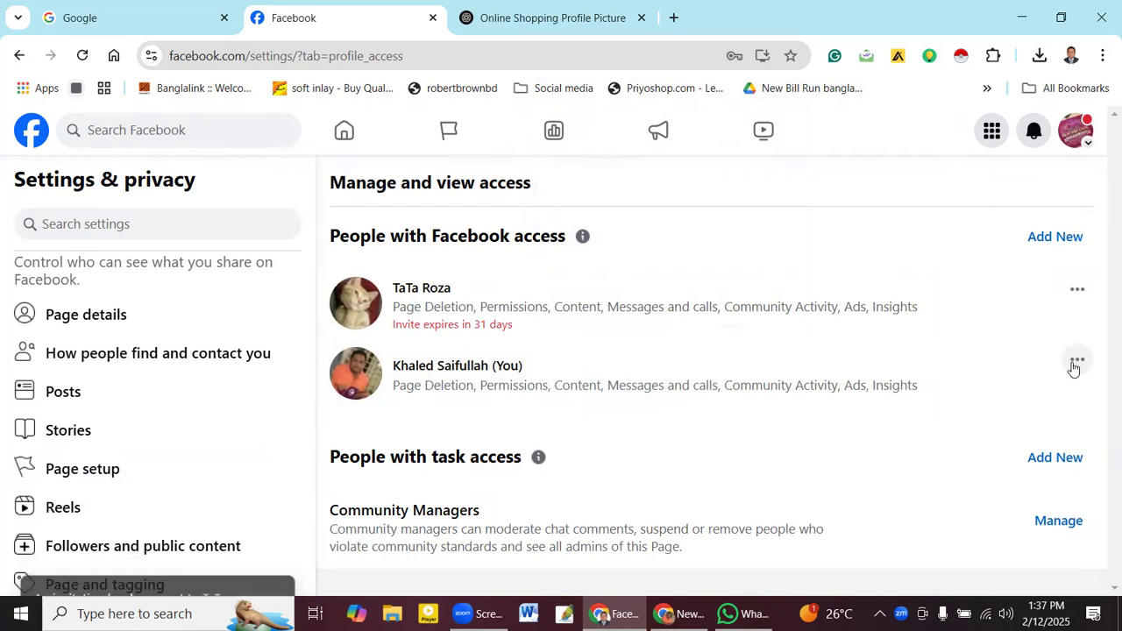
- Remove your own Facebook access from the Page, confirming with the first saved account password
click(1077, 361)
click(993, 382)
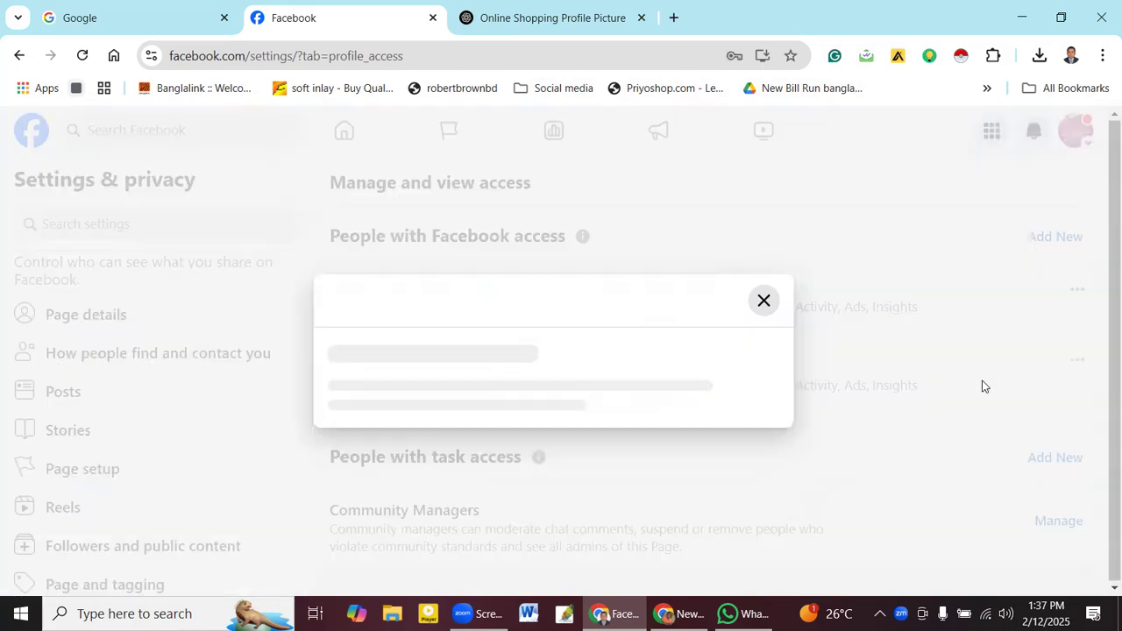
click(634, 410)
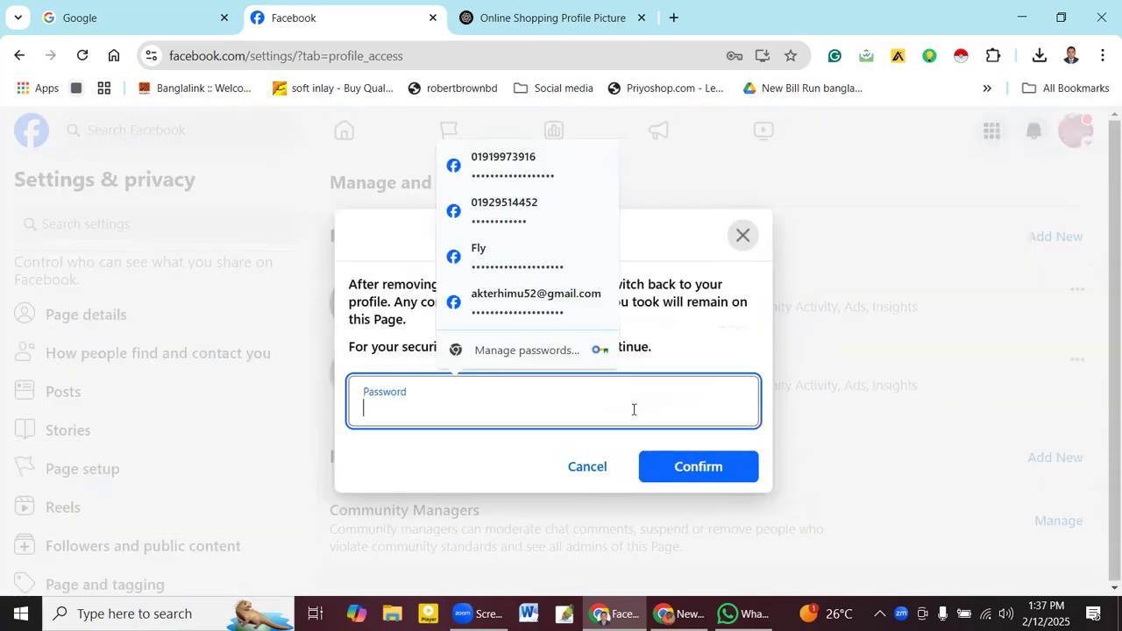
click(544, 175)
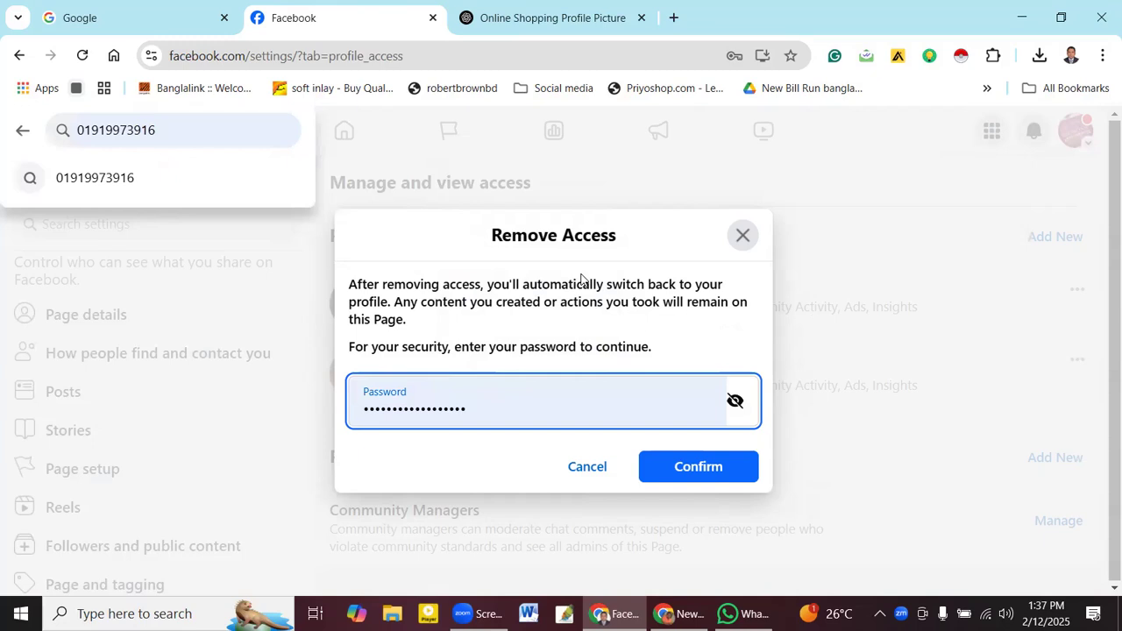
click(701, 467)
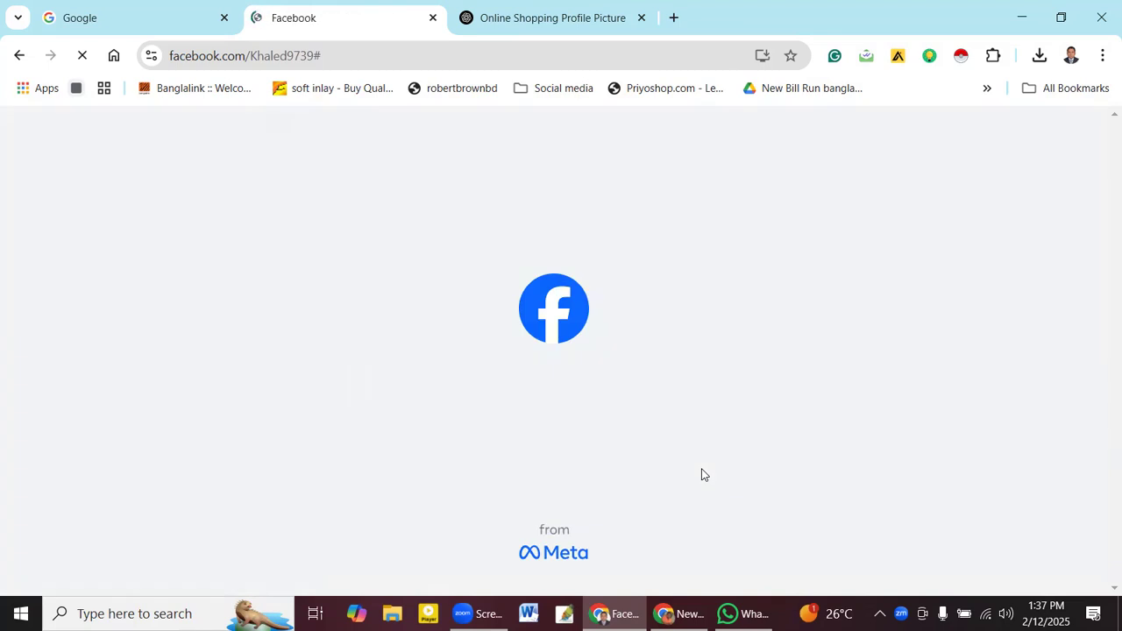
- Look through the personal profile and its posts, and return to the Page access settings
scroll(649, 445, down, 6)
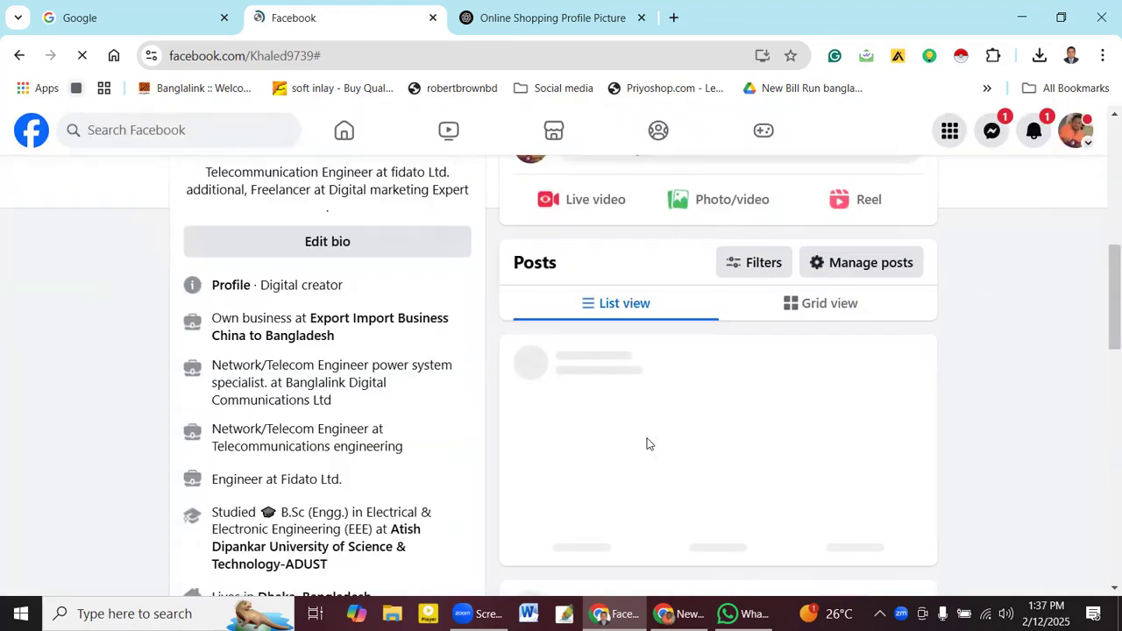
scroll(647, 443, up, 6)
scroll(647, 437, down, 10)
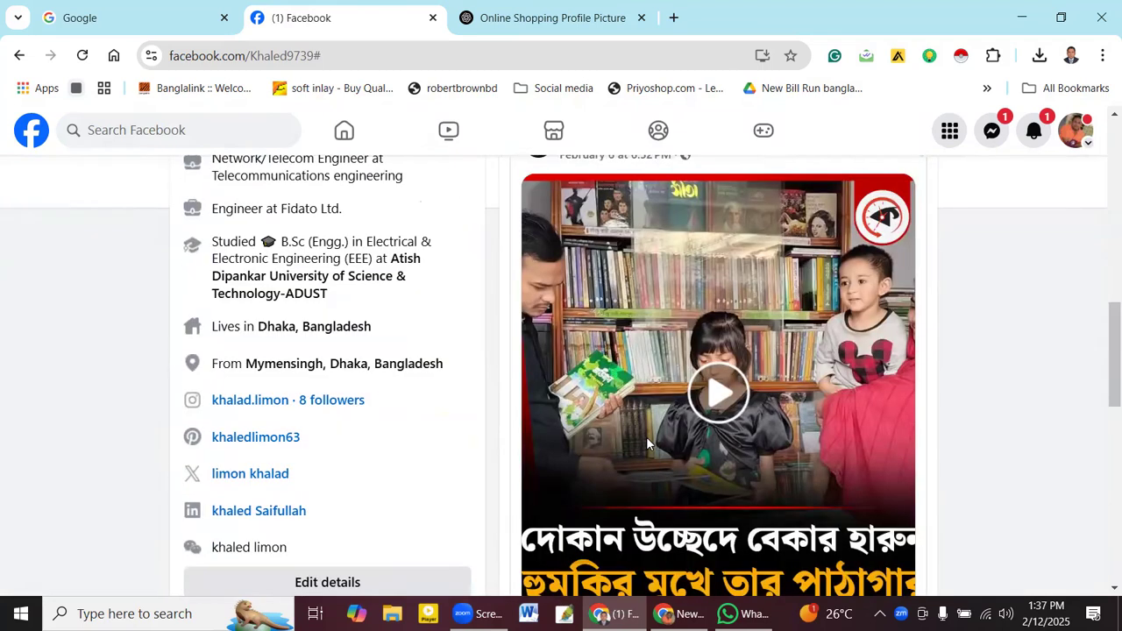
scroll(649, 446, down, 6)
scroll(647, 444, up, 6)
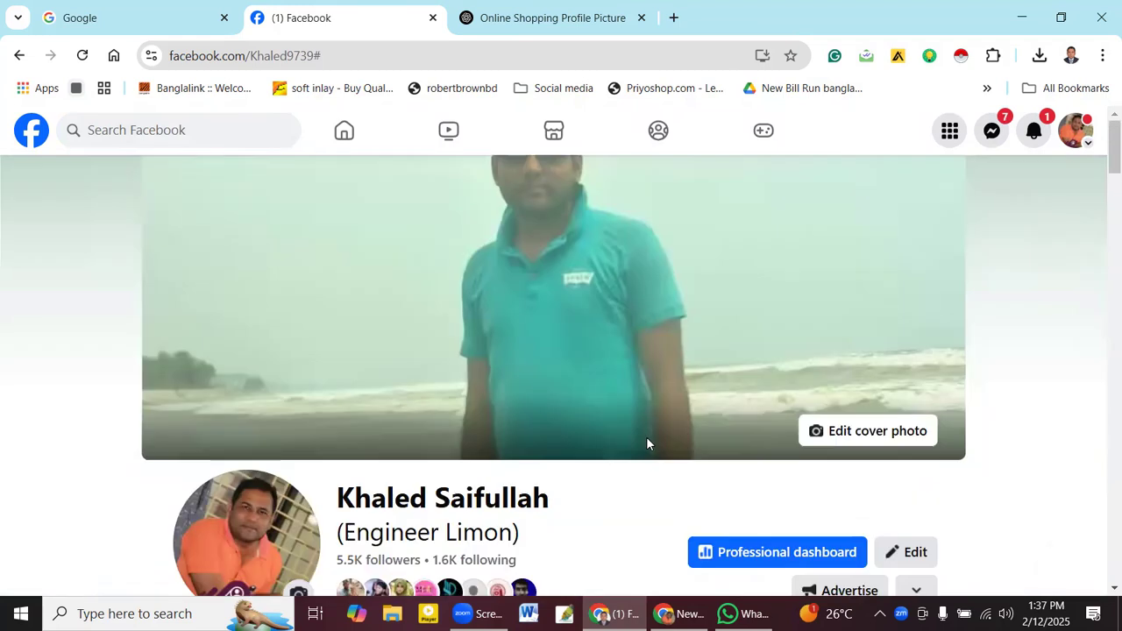
scroll(646, 443, down, 3)
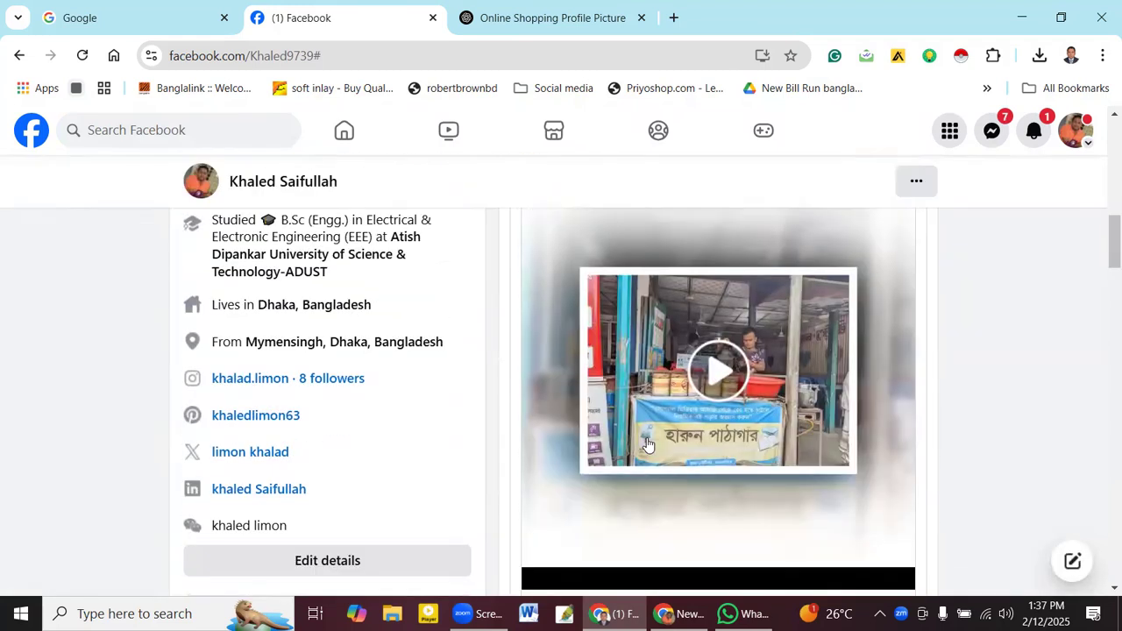
scroll(647, 444, up, 5)
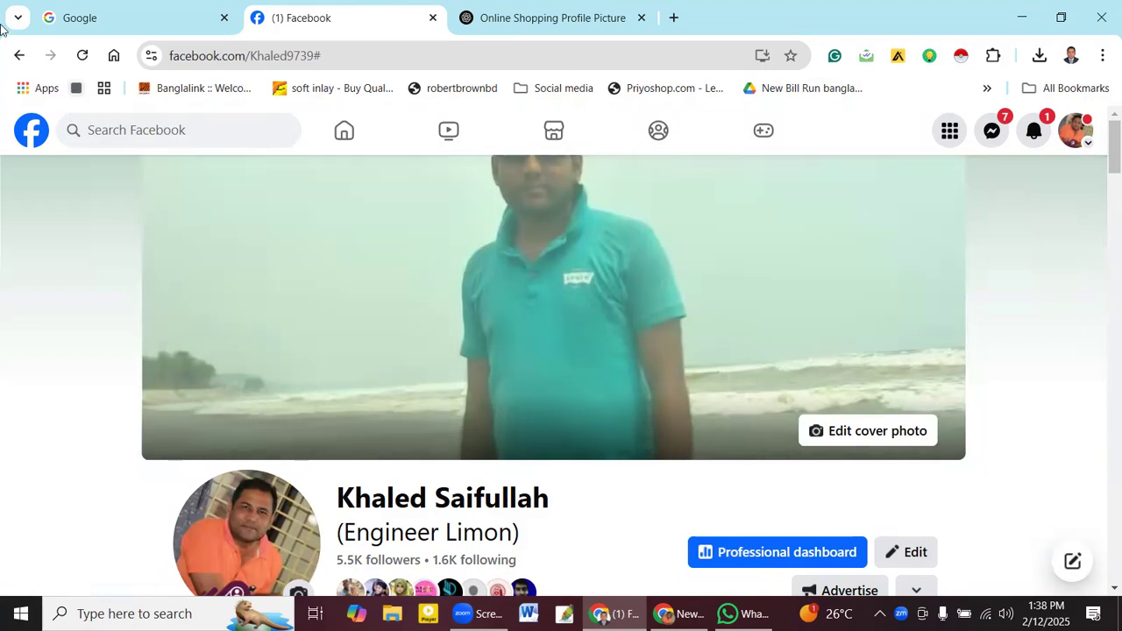
click(17, 56)
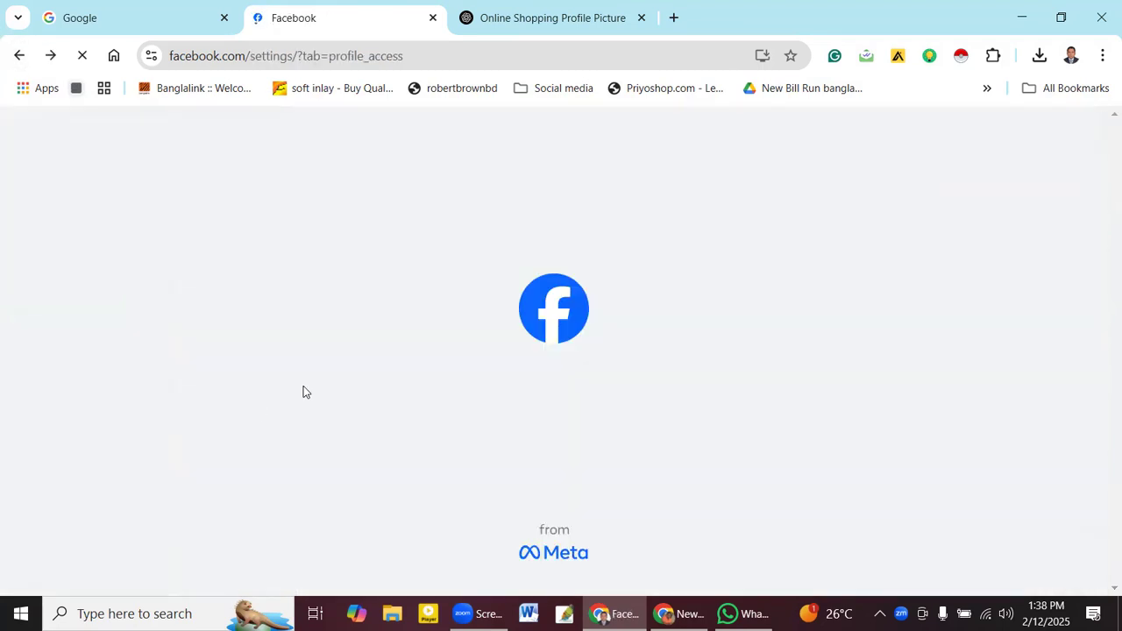